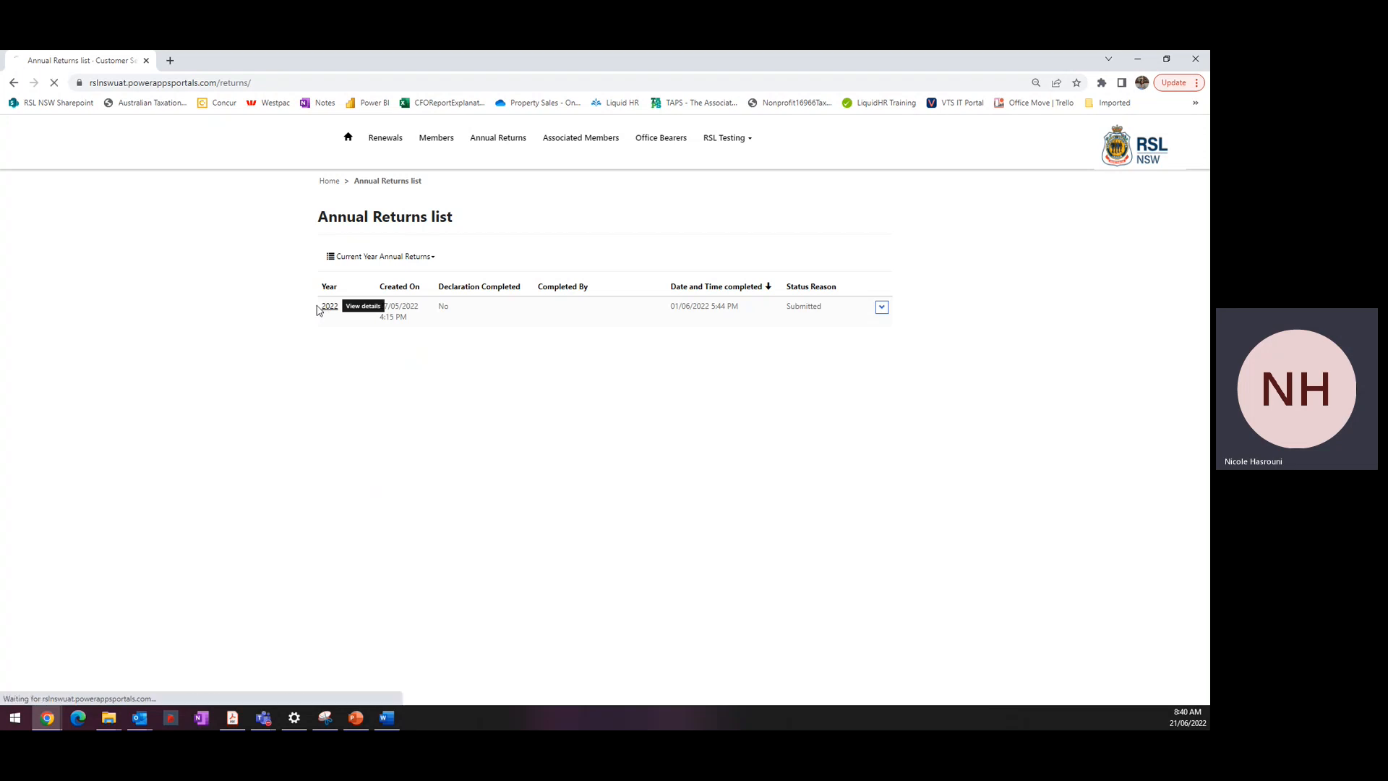
# - Open the 2022 annual return and examine its instructions, section list and General Information fields
pyautogui.click(323, 309)
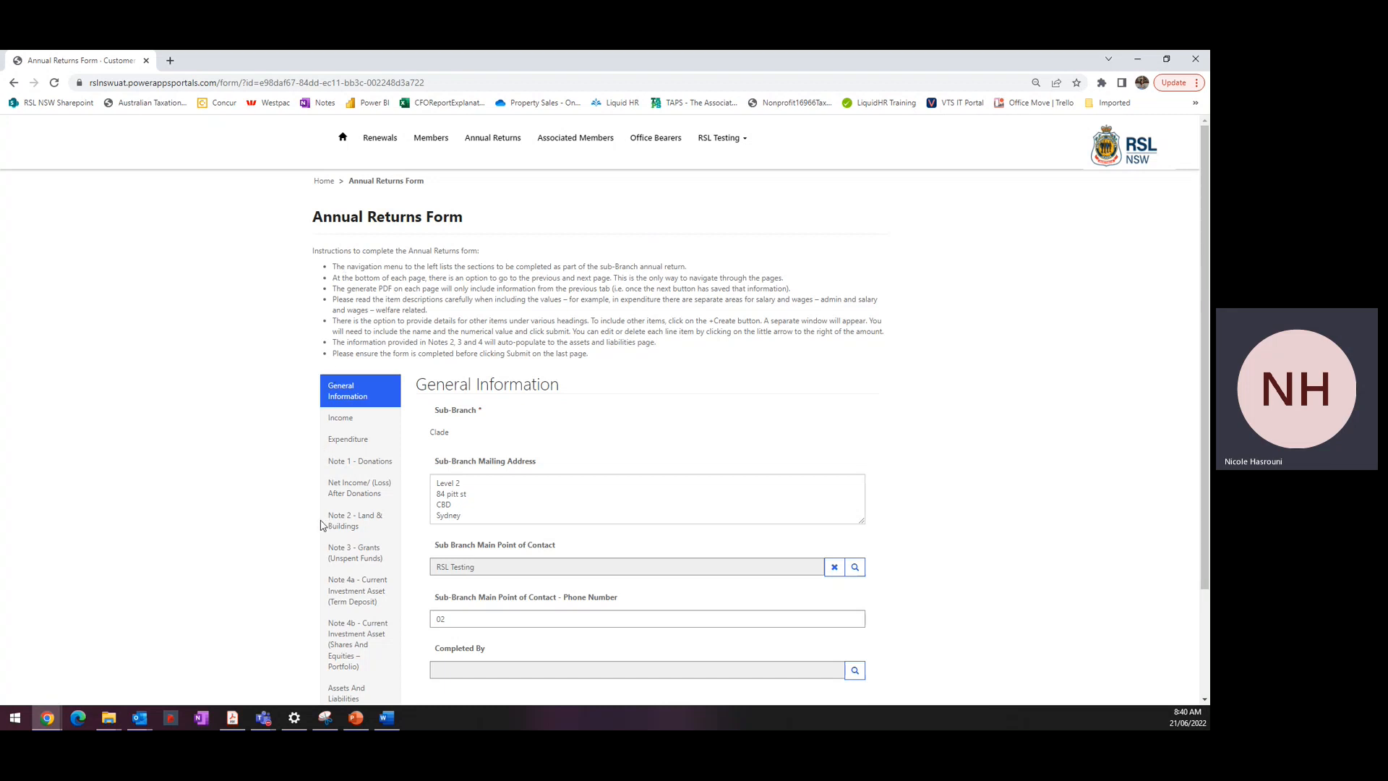
pyautogui.scroll(-1, 321, 526)
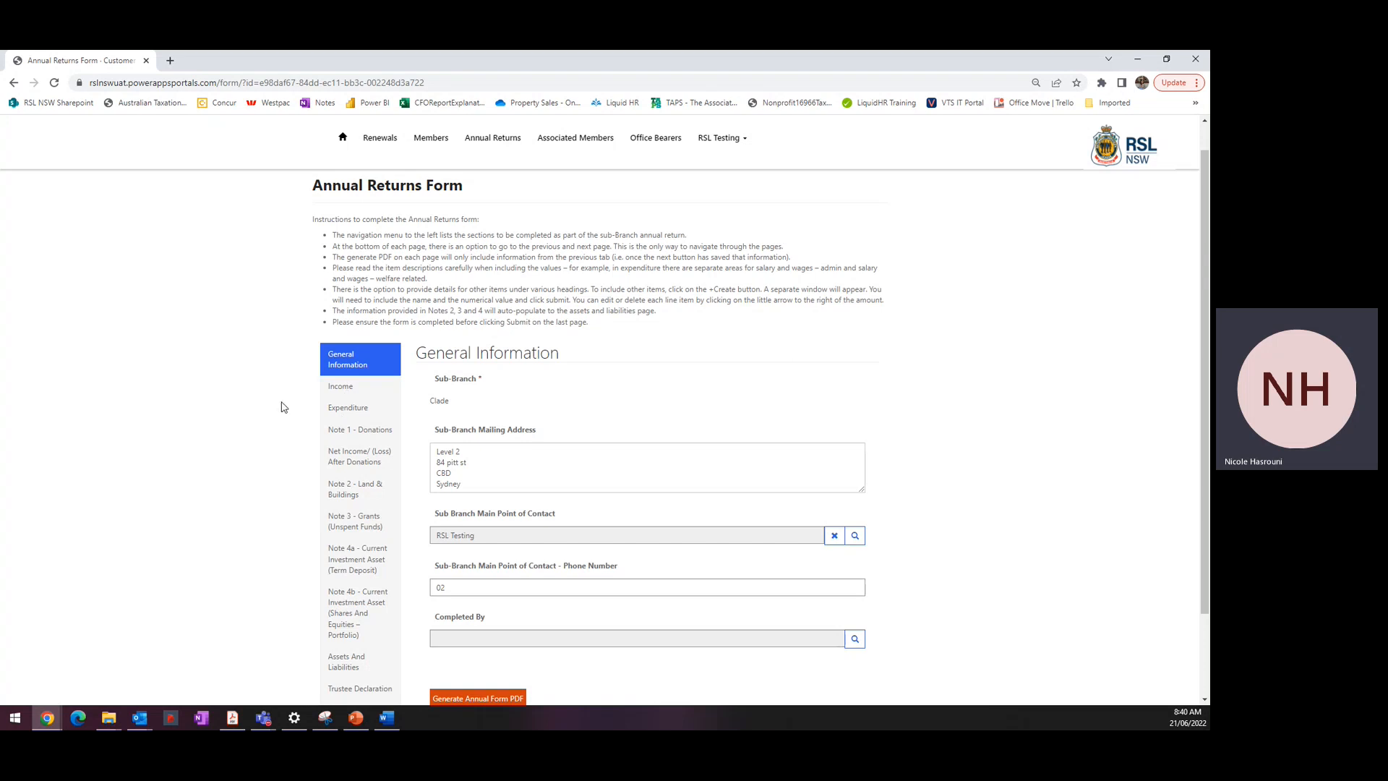
pyautogui.scroll(-2, 338, 383)
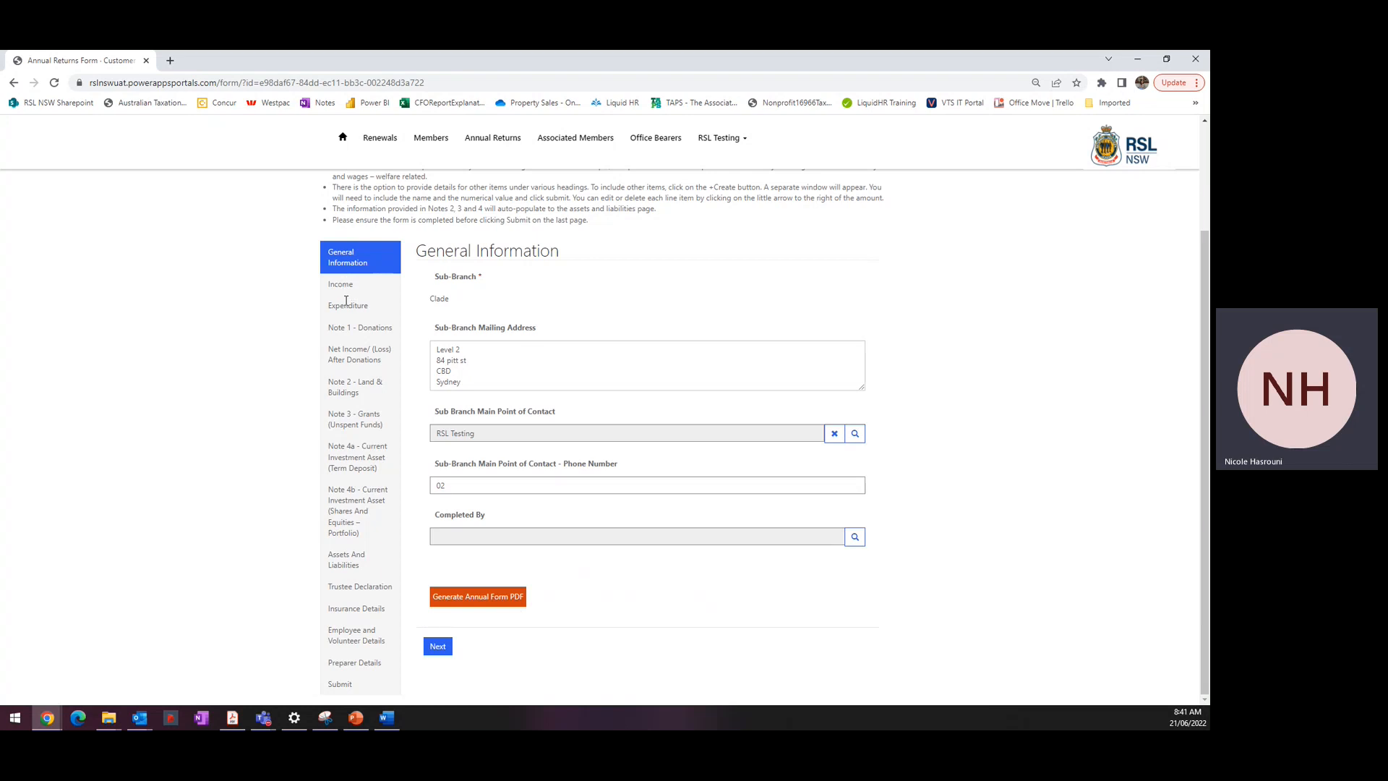
pyautogui.scroll(2, 347, 340)
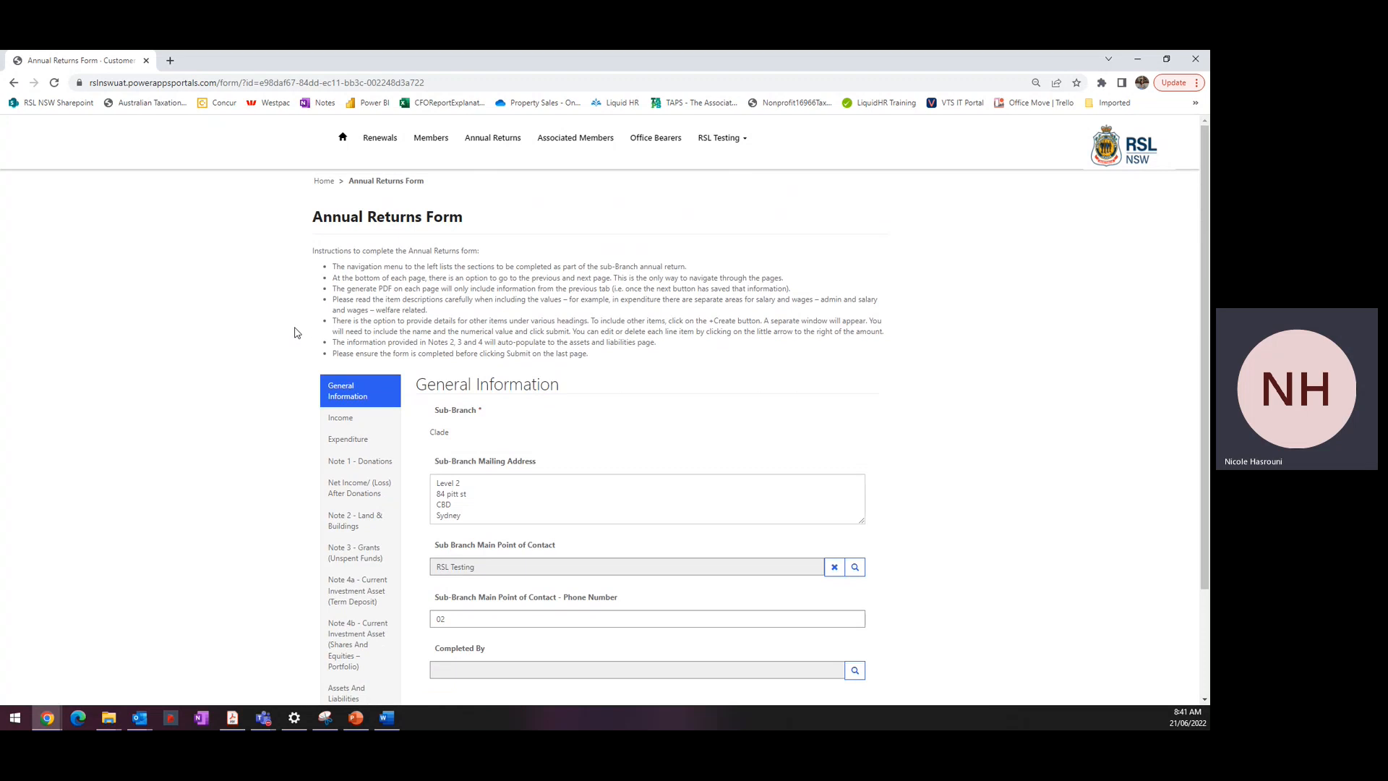
pyautogui.scroll(-2, 294, 333)
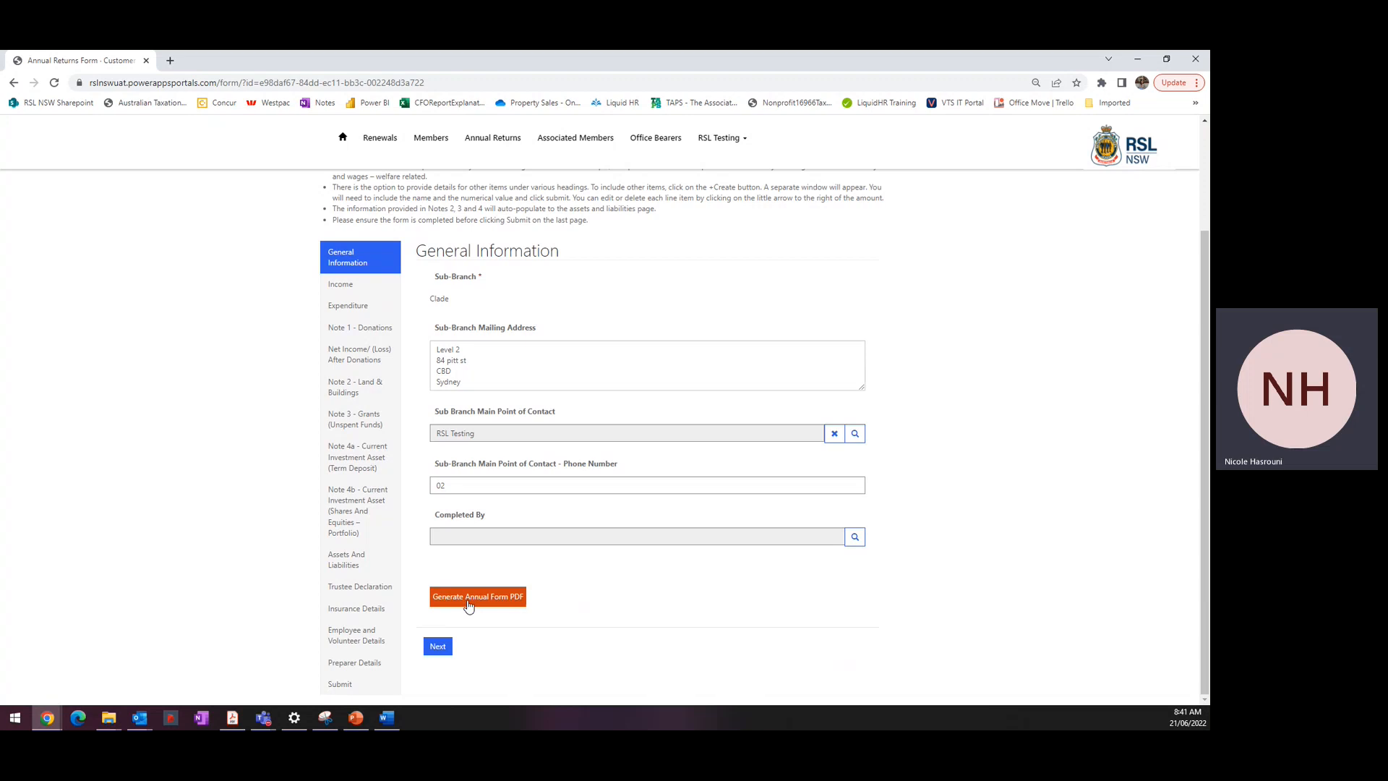
pyautogui.scroll(1, 516, 604)
pyautogui.scroll(1, 517, 604)
pyautogui.scroll(-2, 533, 600)
pyautogui.scroll(1, 483, 561)
pyautogui.scroll(-1, 486, 562)
pyautogui.scroll(2, 436, 658)
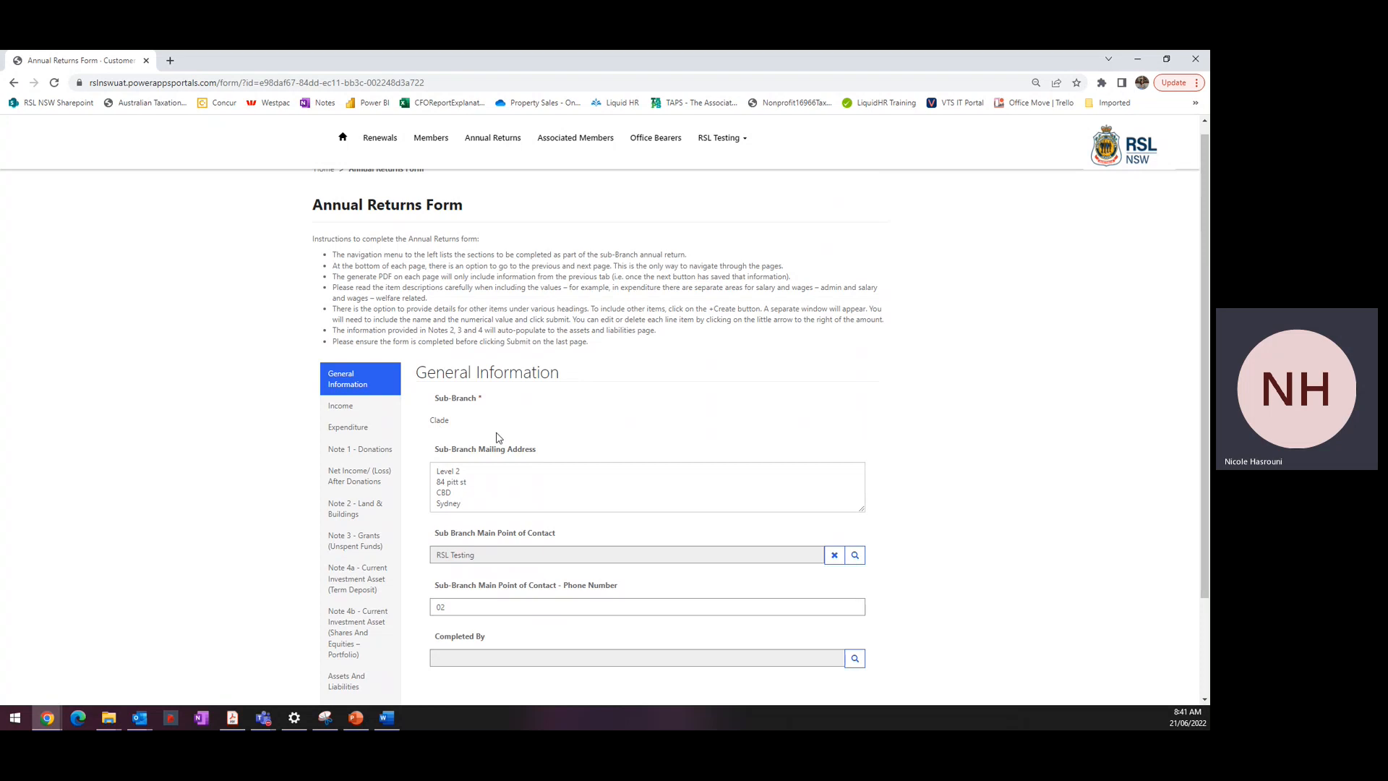
pyautogui.scroll(-1, 495, 438)
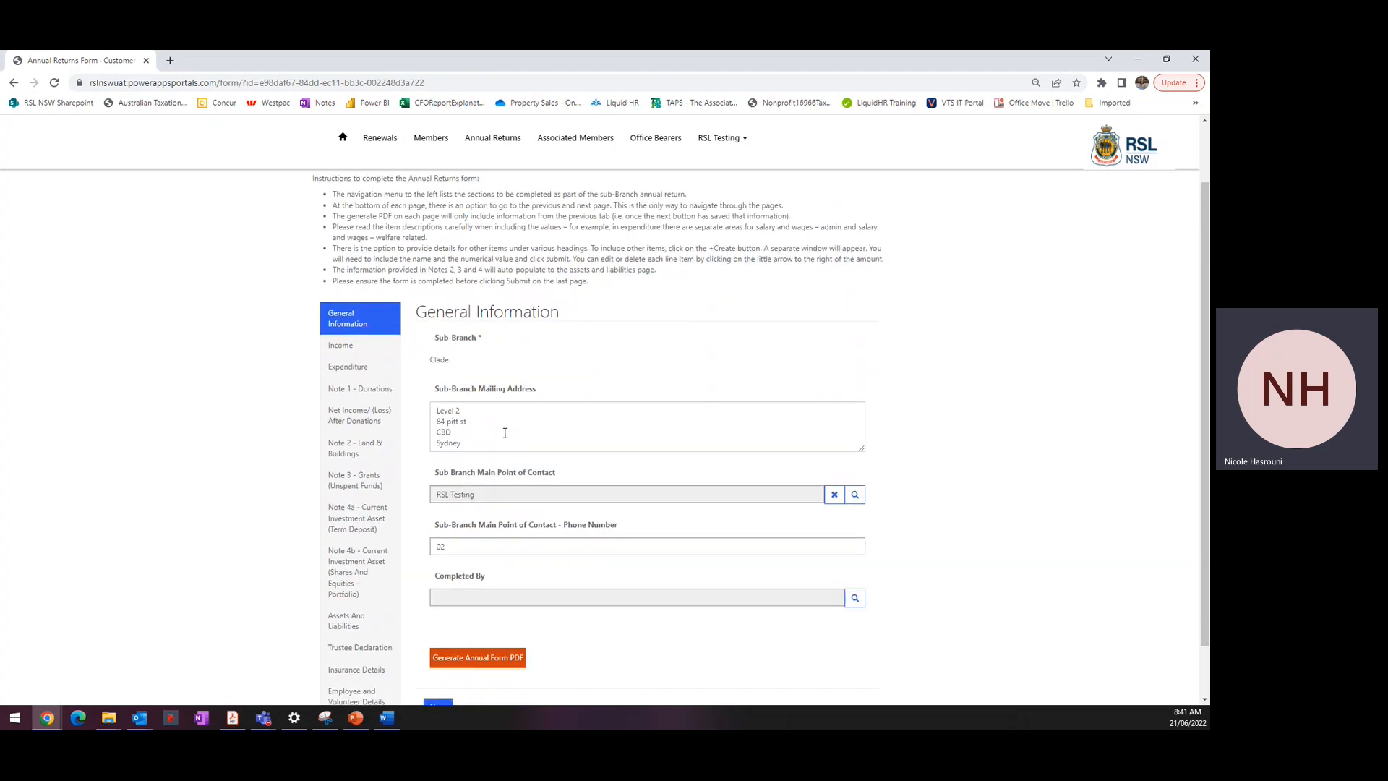
# - Inspect the sub-branch mailing address, the main point of contact lookup and the phone number field without choosing a record
pyautogui.click(496, 436)
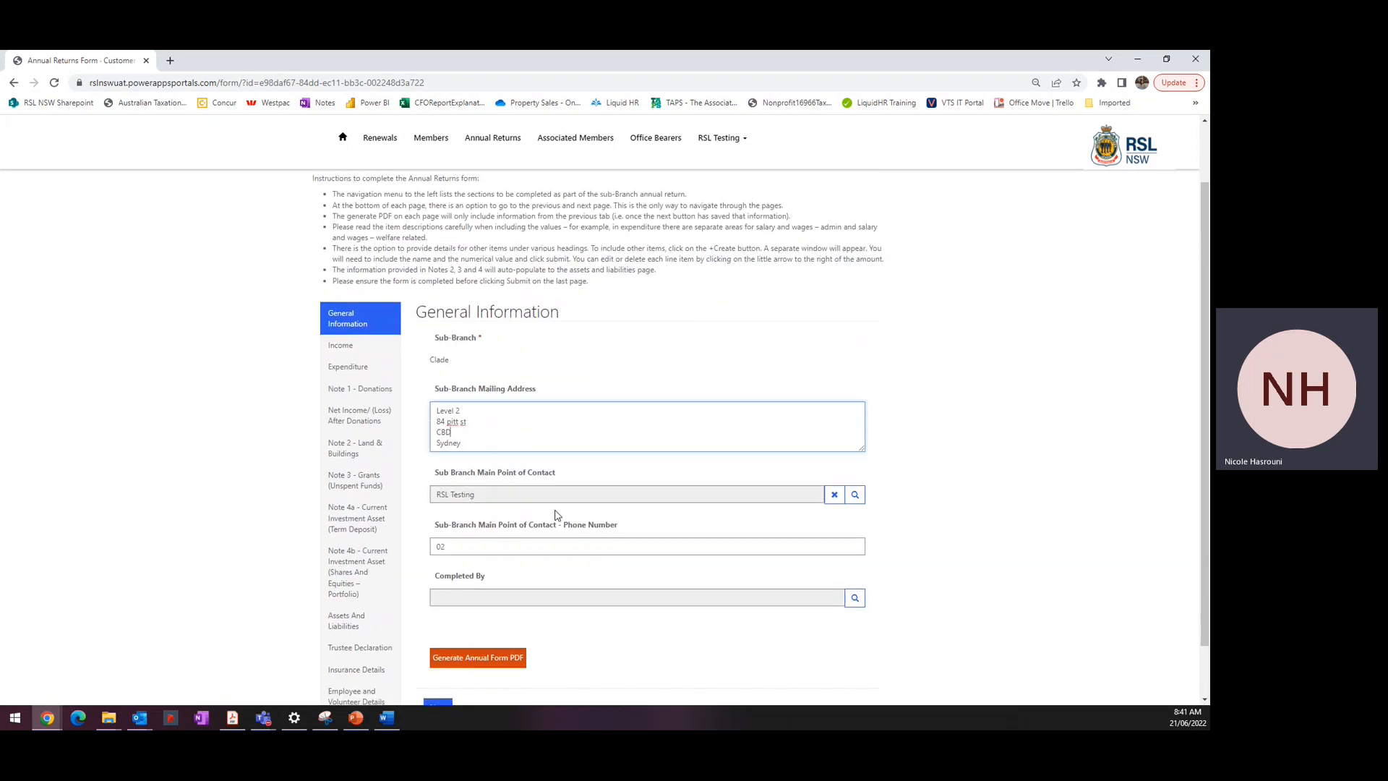
pyautogui.click(855, 495)
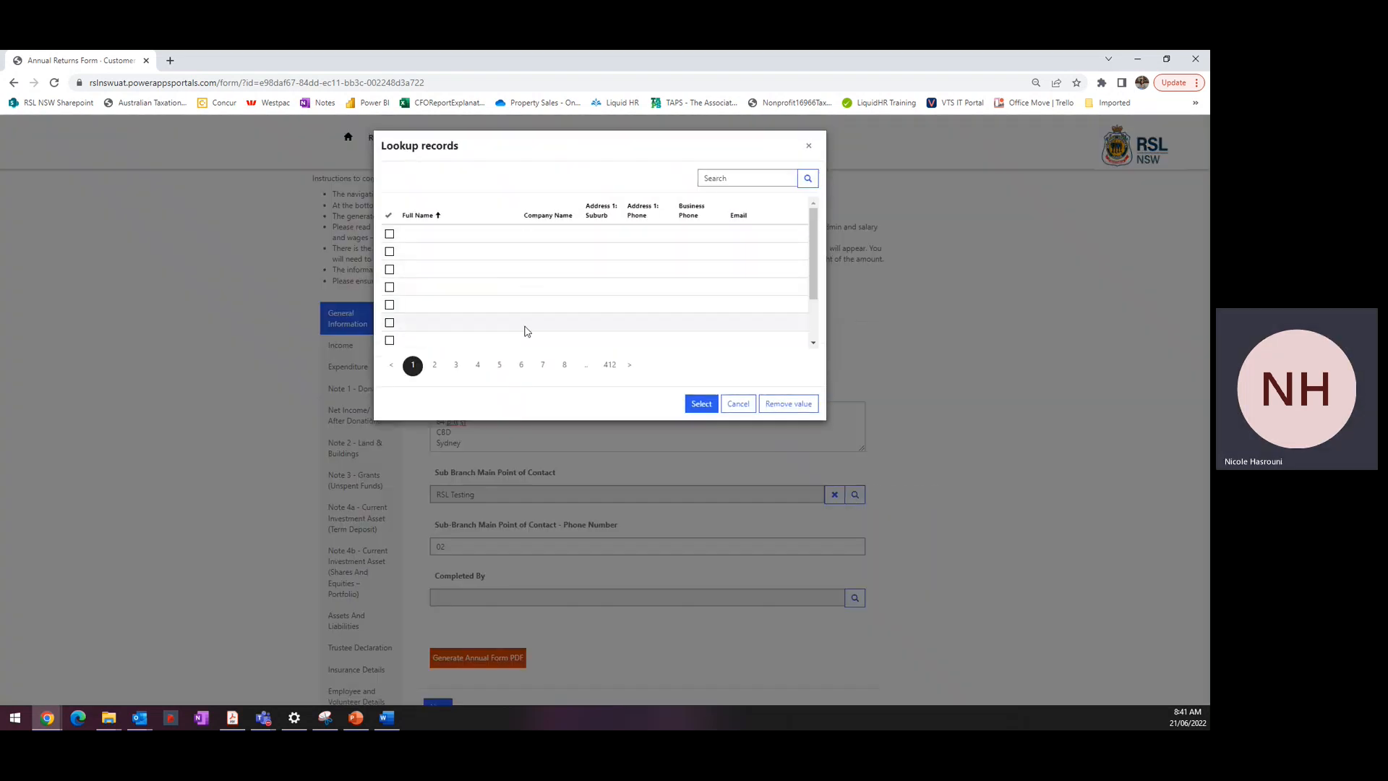
pyautogui.click(722, 404)
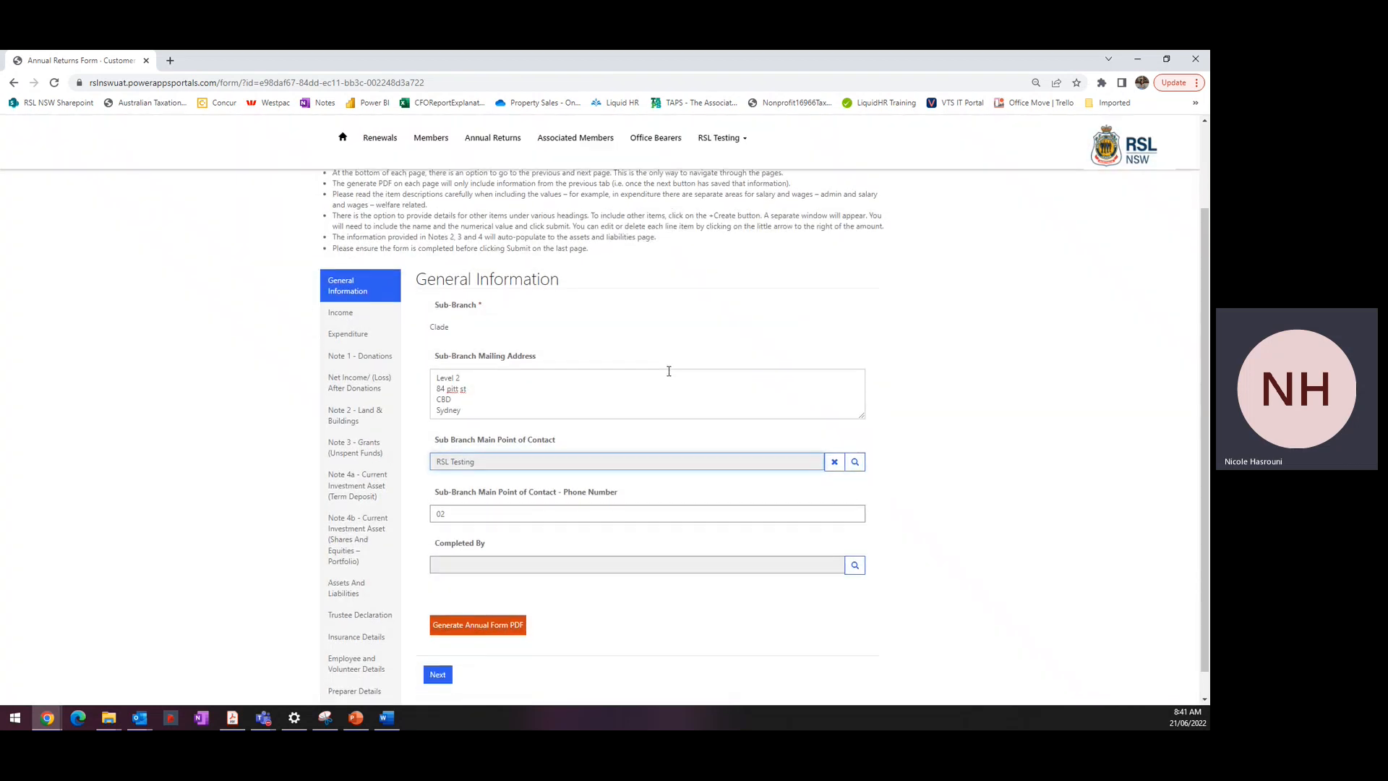
pyautogui.scroll(-1, 667, 373)
pyautogui.click(472, 484)
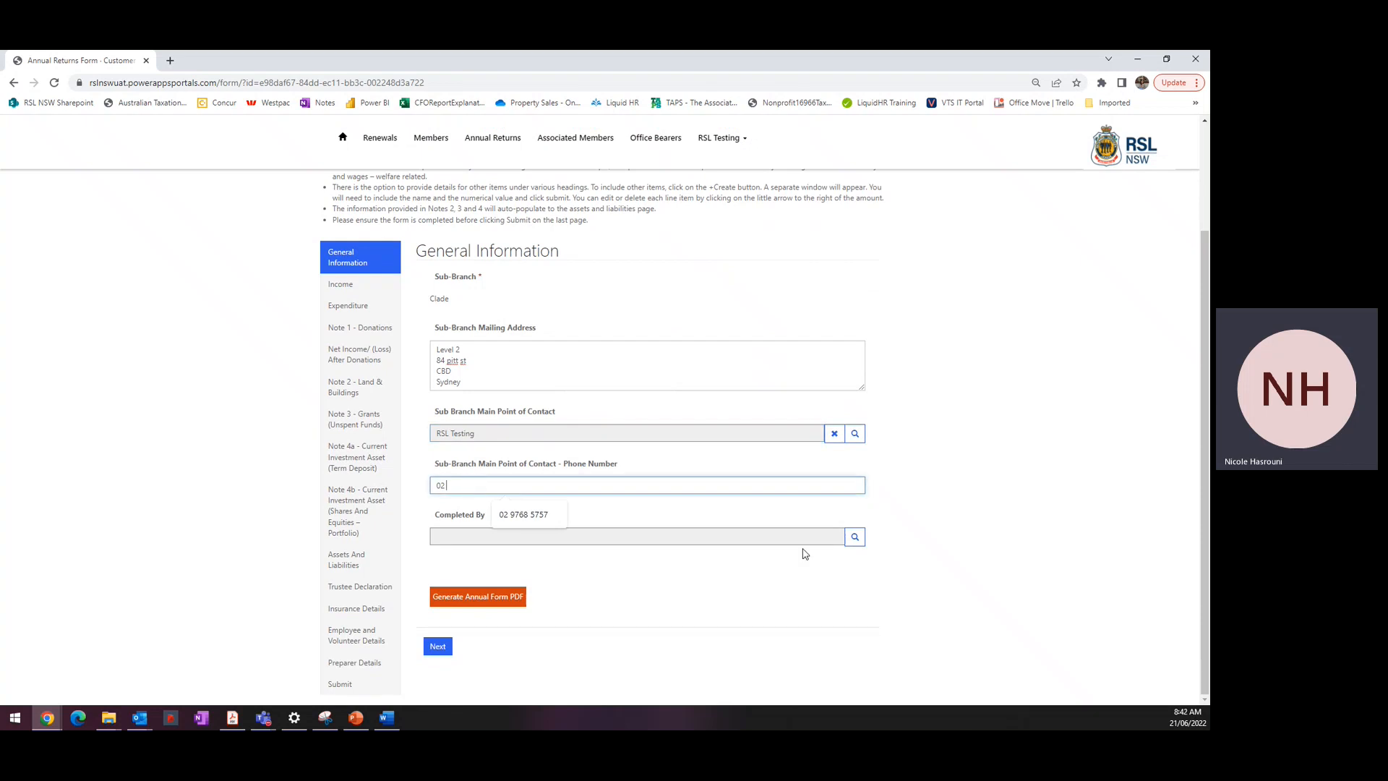
# - Set Completed By to the "test" record, then save General Information by continuing to the Income section
pyautogui.click(855, 537)
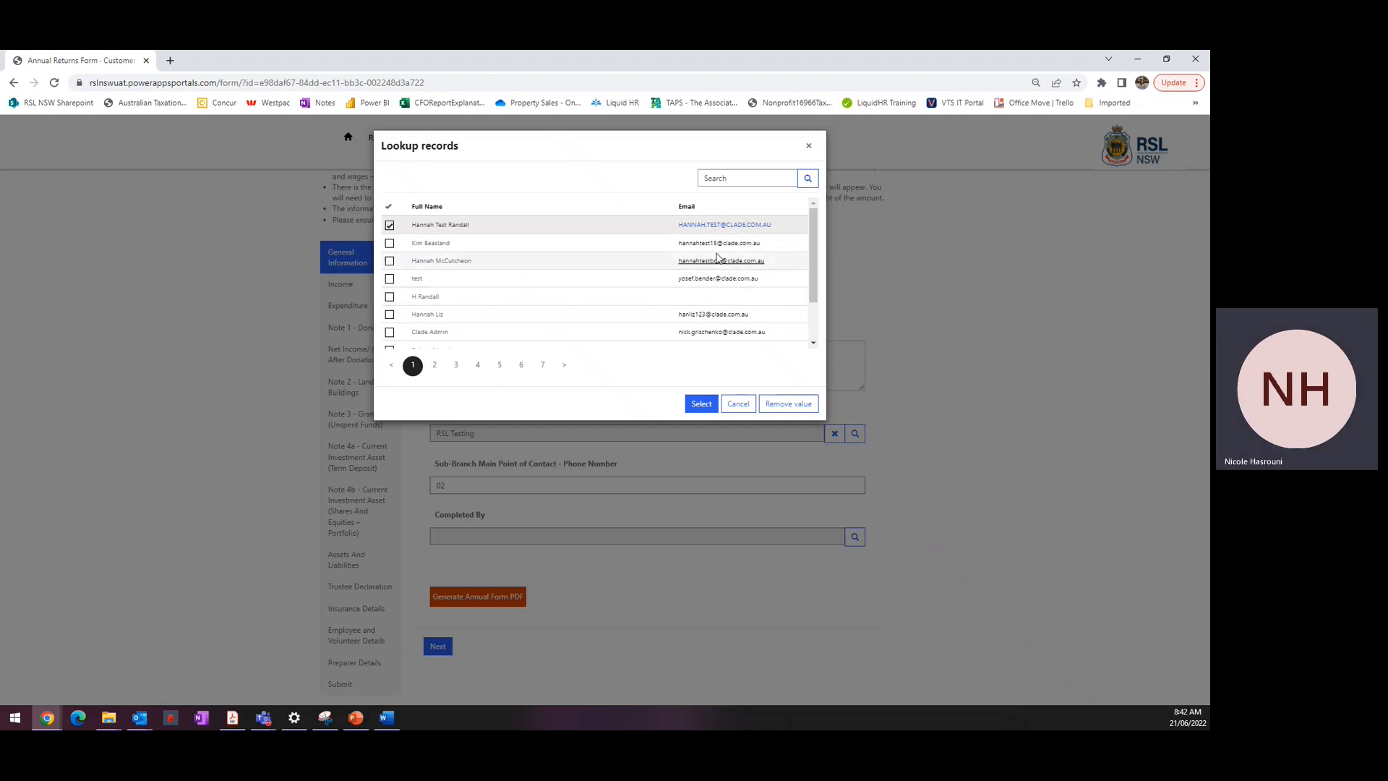
pyautogui.moveTo(815, 230); pyautogui.dragTo(815, 267)
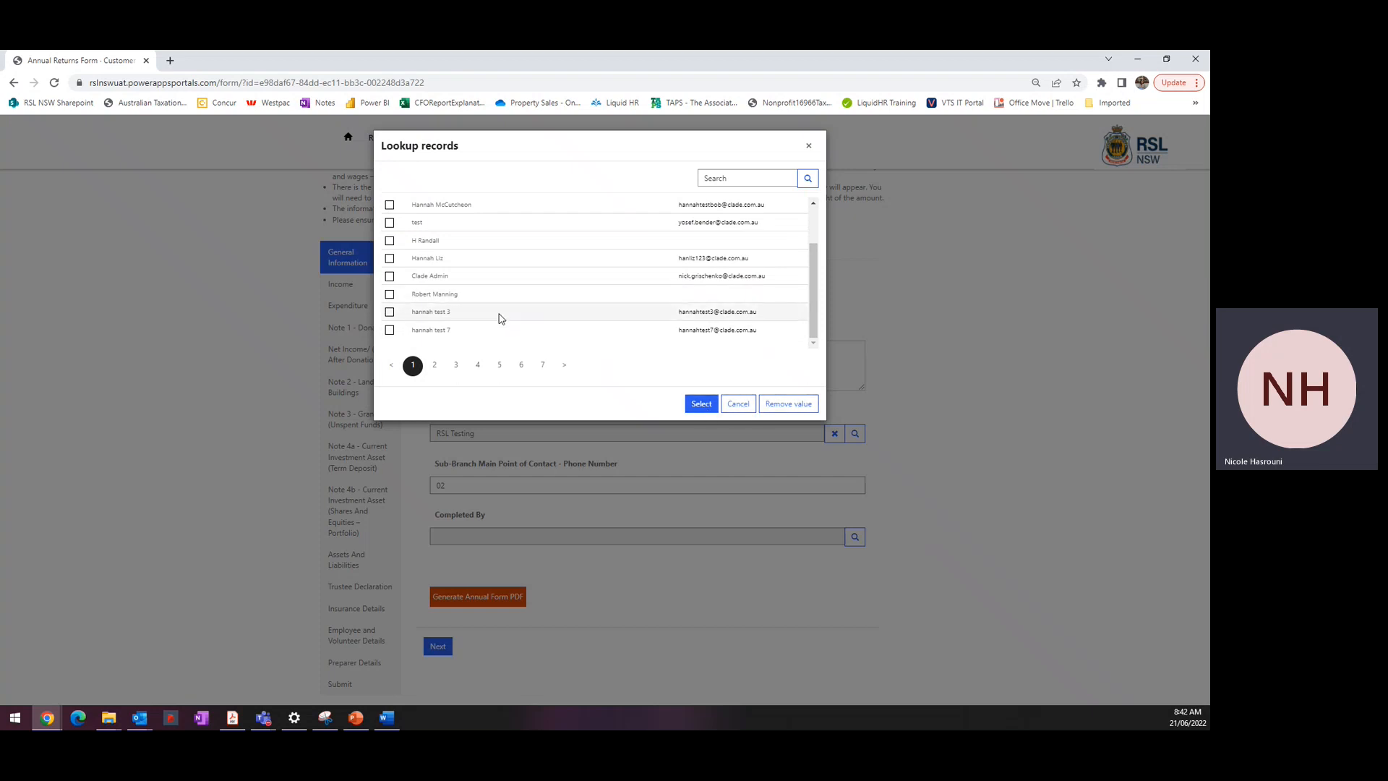
pyautogui.scroll(3, 425, 282)
pyautogui.click(390, 272)
pyautogui.click(702, 403)
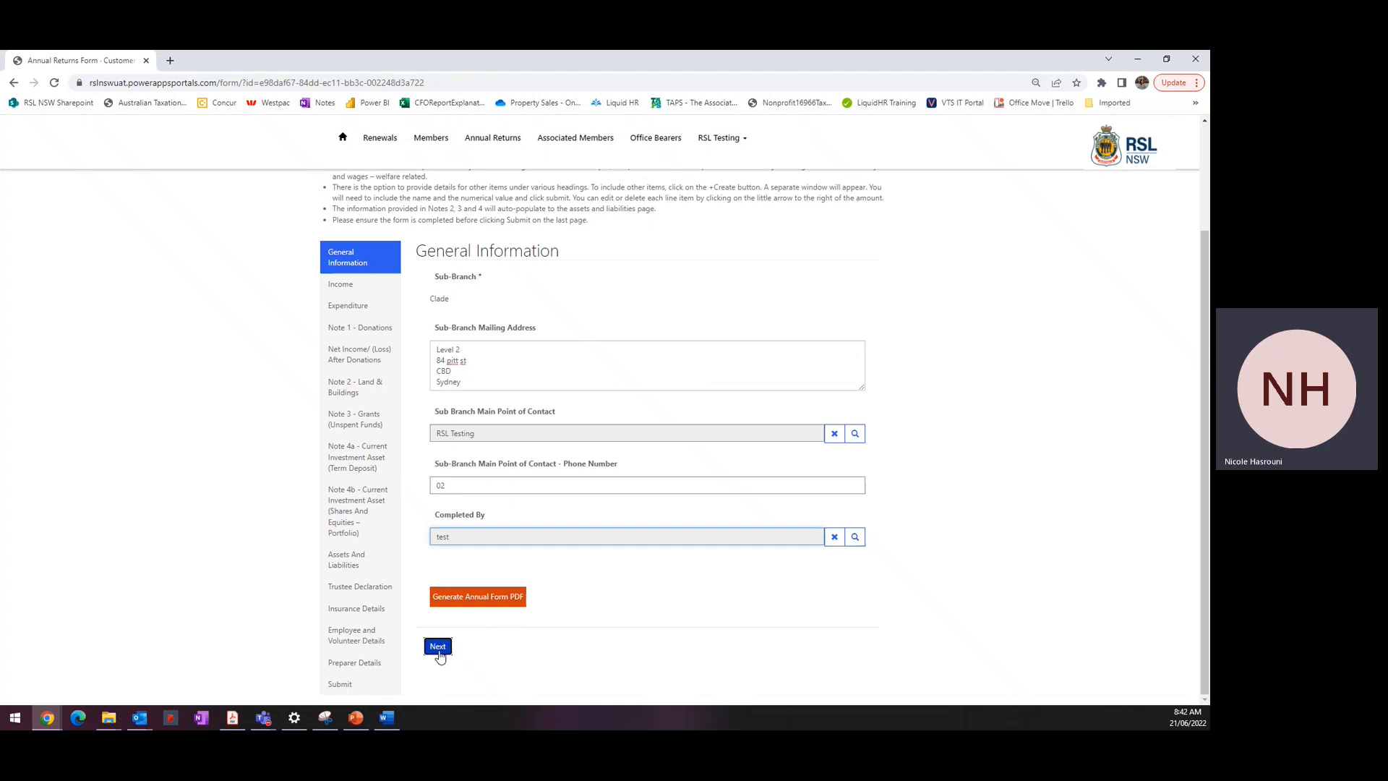
pyautogui.click(438, 650)
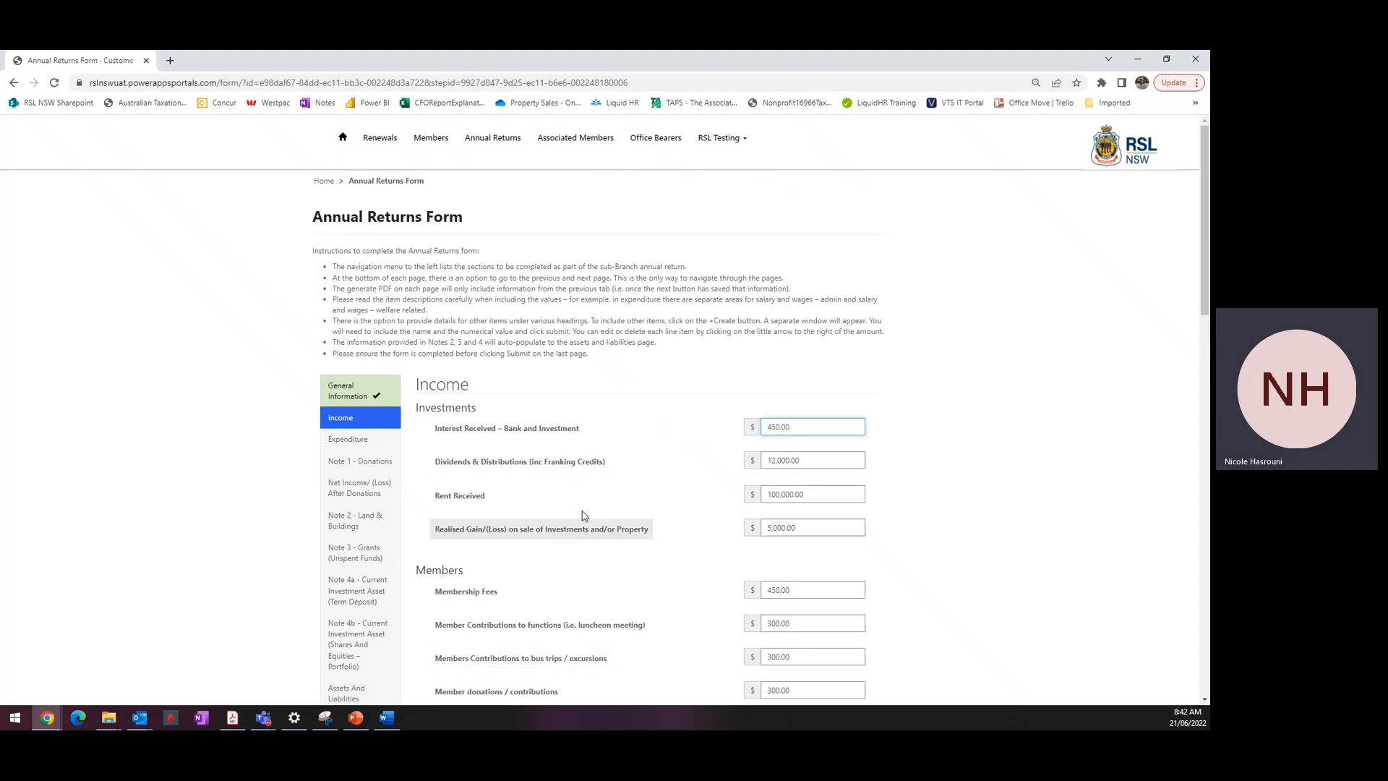
# - Examine the Income section's items from Investments, Members and Appeals through fundraising, grants and other comprehensive income
pyautogui.scroll(-1, 586, 411)
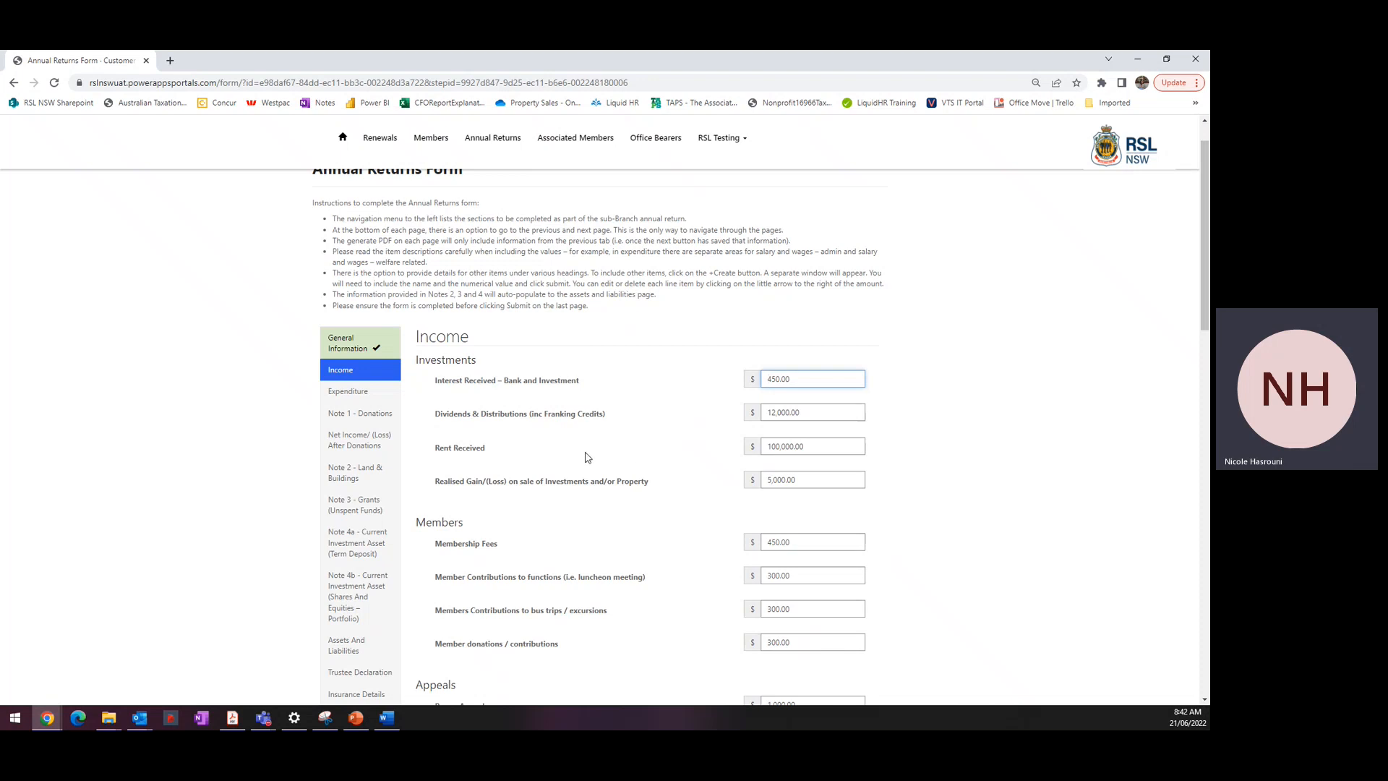
pyautogui.scroll(-2, 586, 456)
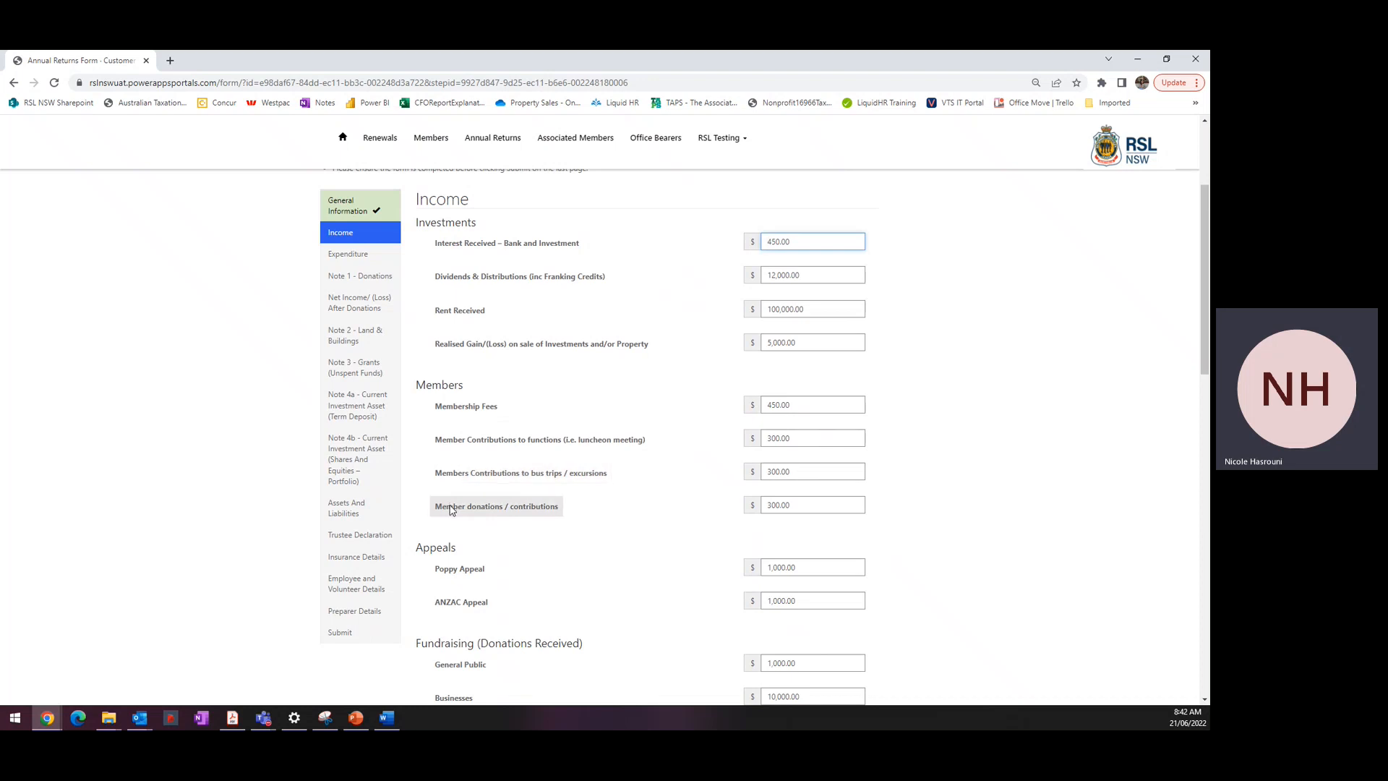
pyautogui.scroll(-1, 450, 509)
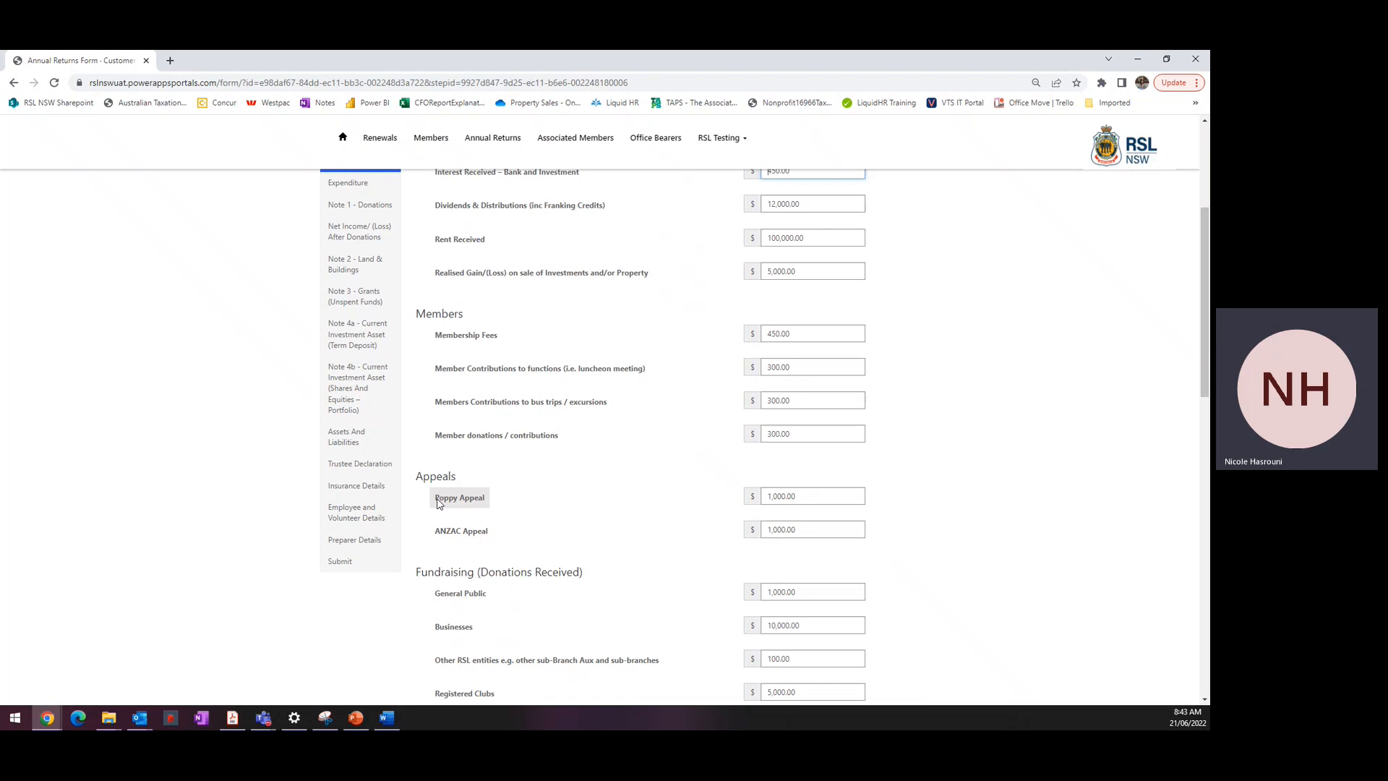
pyautogui.scroll(-1, 578, 484)
pyautogui.scroll(-1, 579, 484)
pyautogui.scroll(-1, 562, 484)
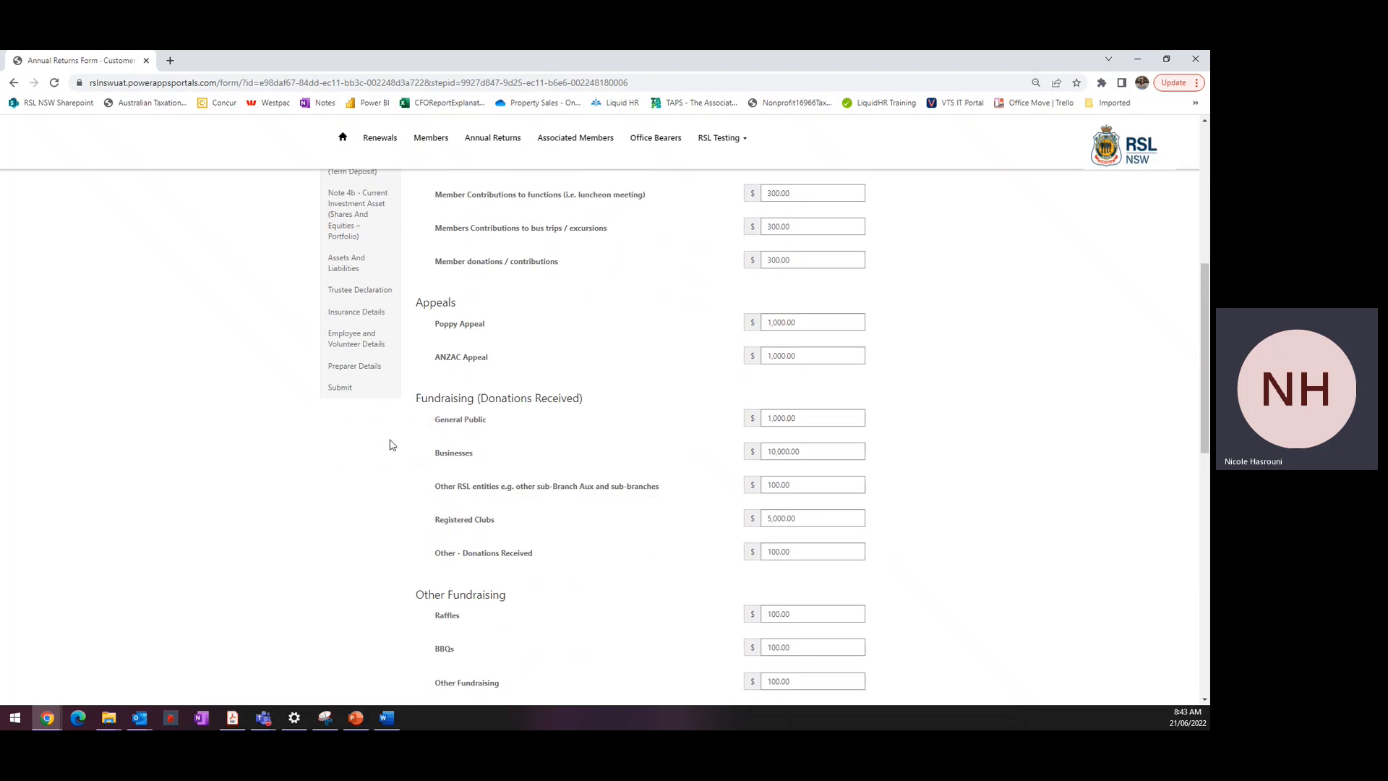
pyautogui.scroll(-1, 387, 447)
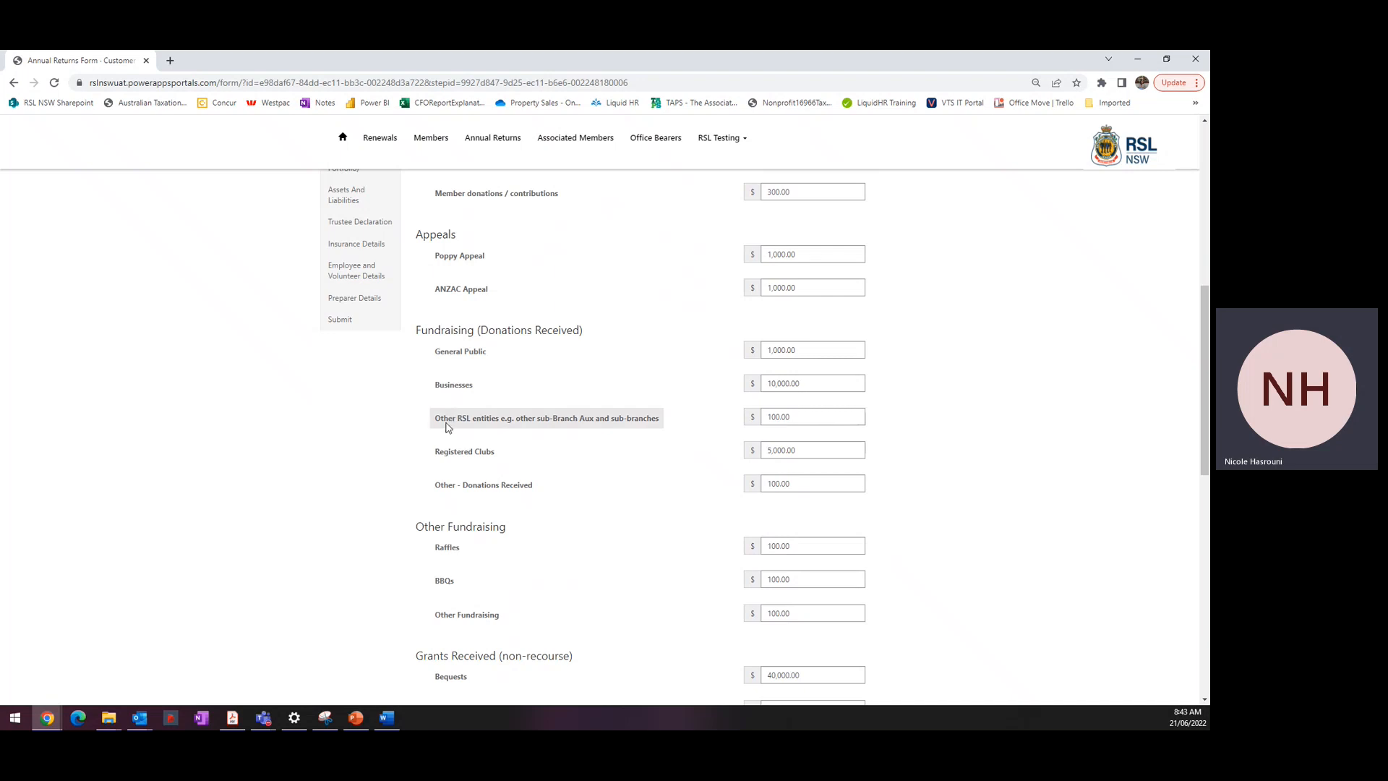
pyautogui.scroll(-1, 446, 427)
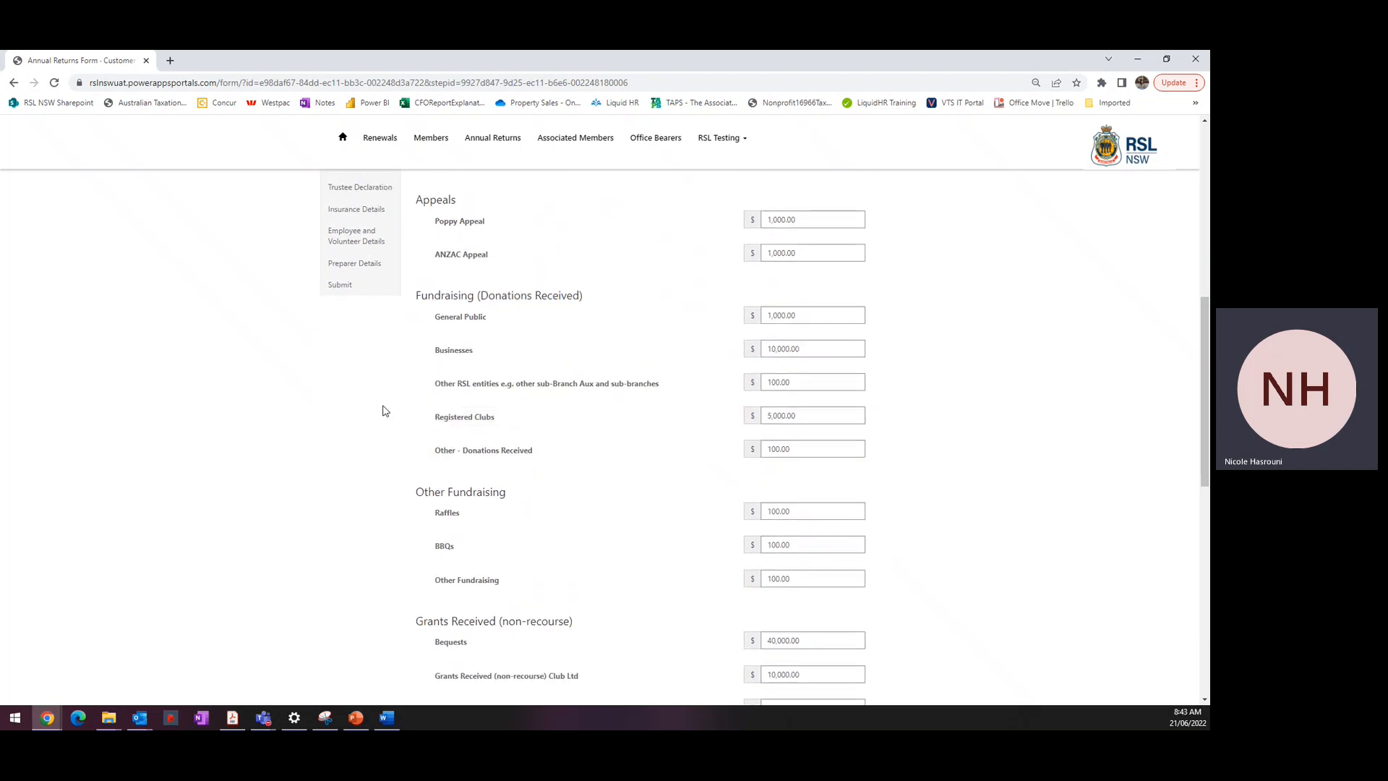
pyautogui.scroll(-2, 383, 411)
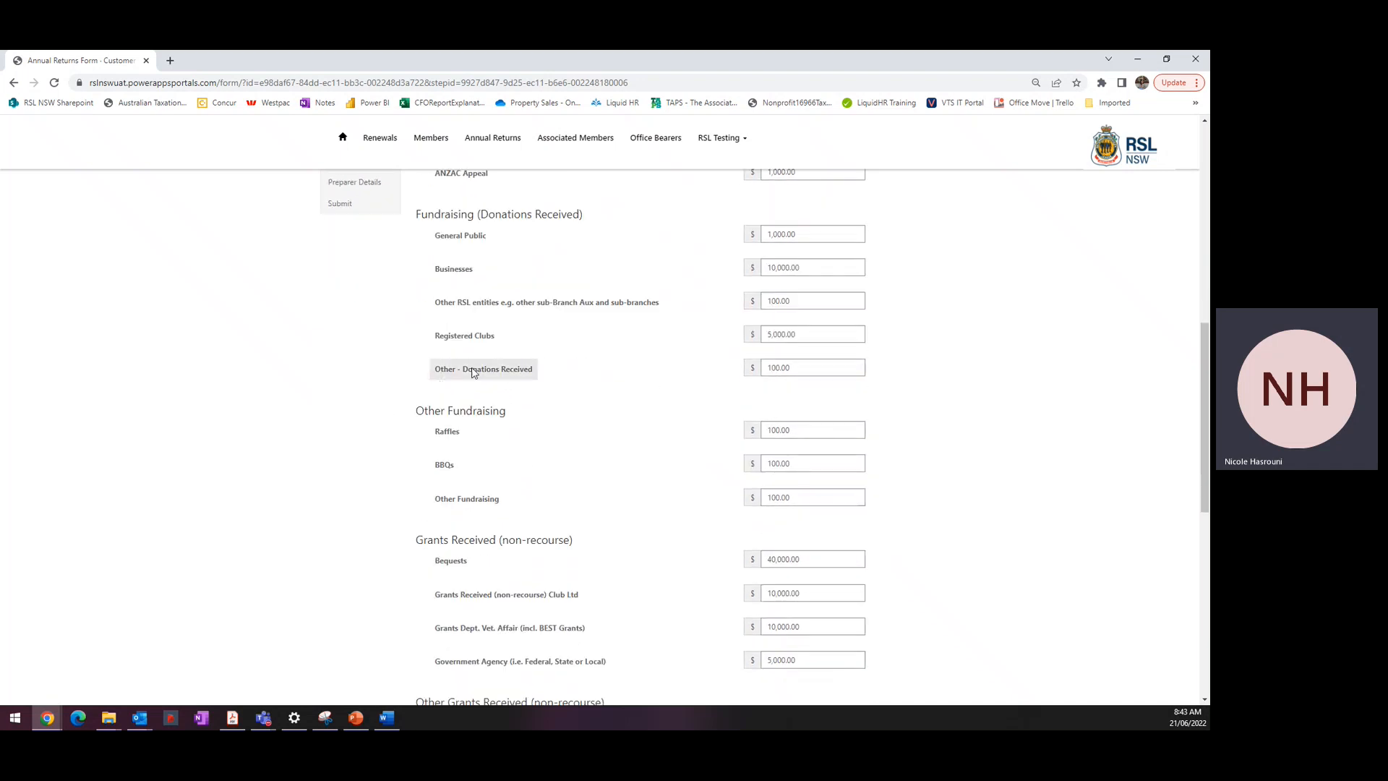
pyautogui.scroll(-1, 400, 374)
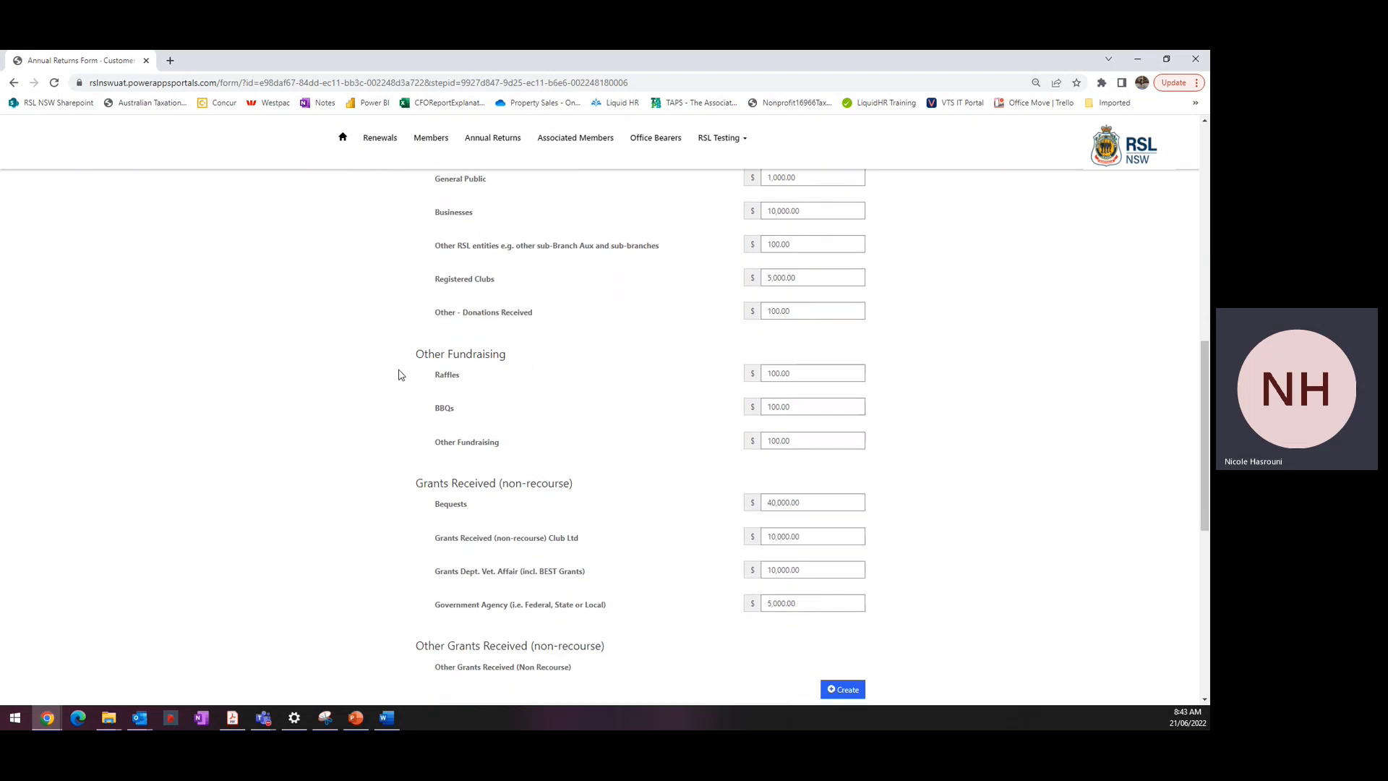
pyautogui.scroll(-1, 398, 373)
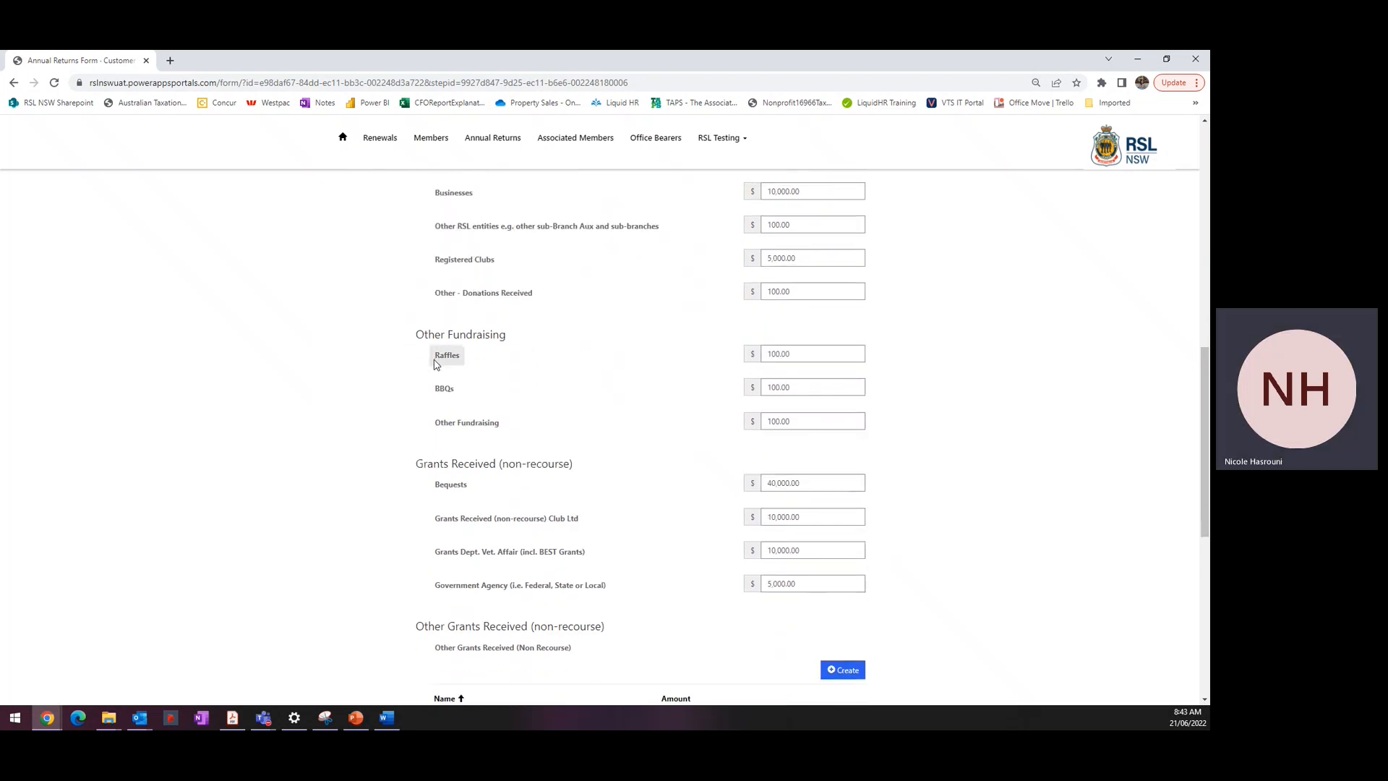
pyautogui.scroll(-1, 396, 387)
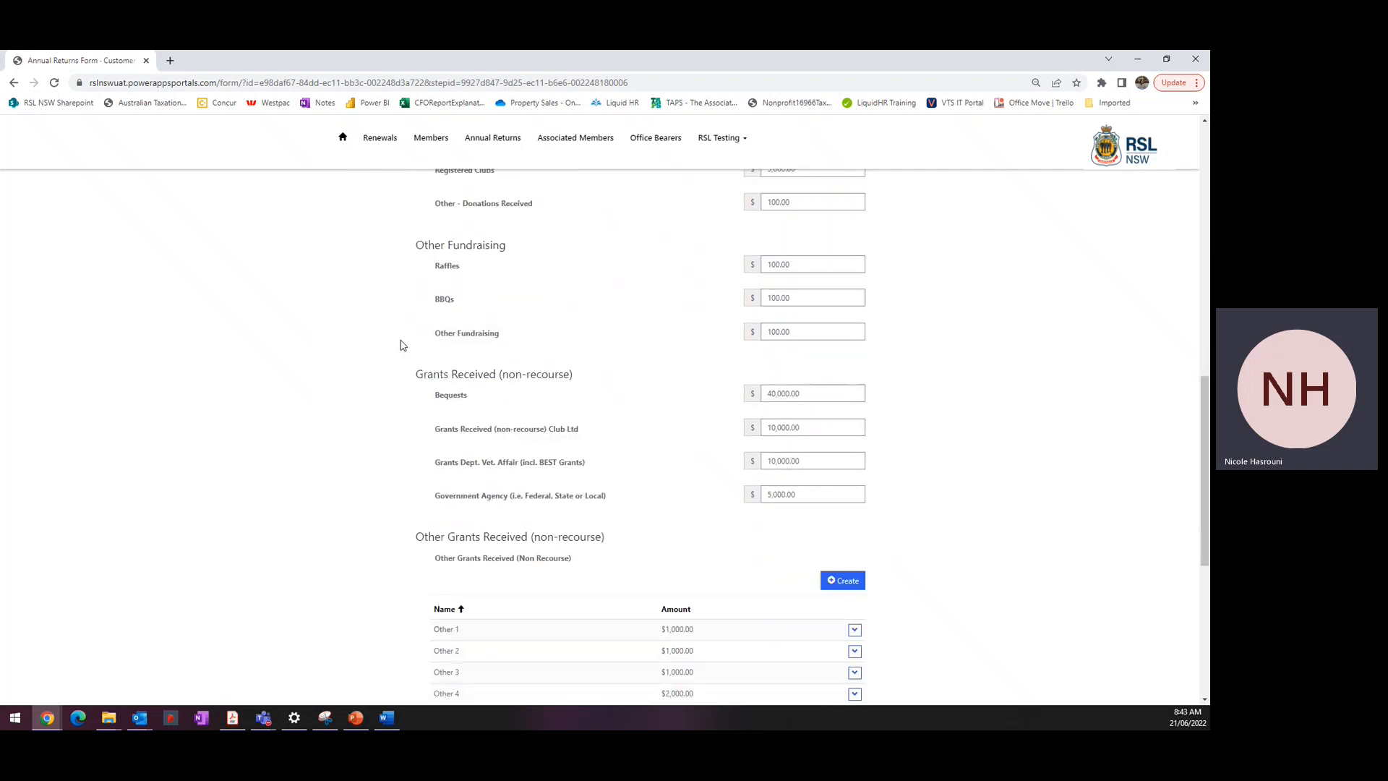
pyautogui.scroll(-1, 403, 344)
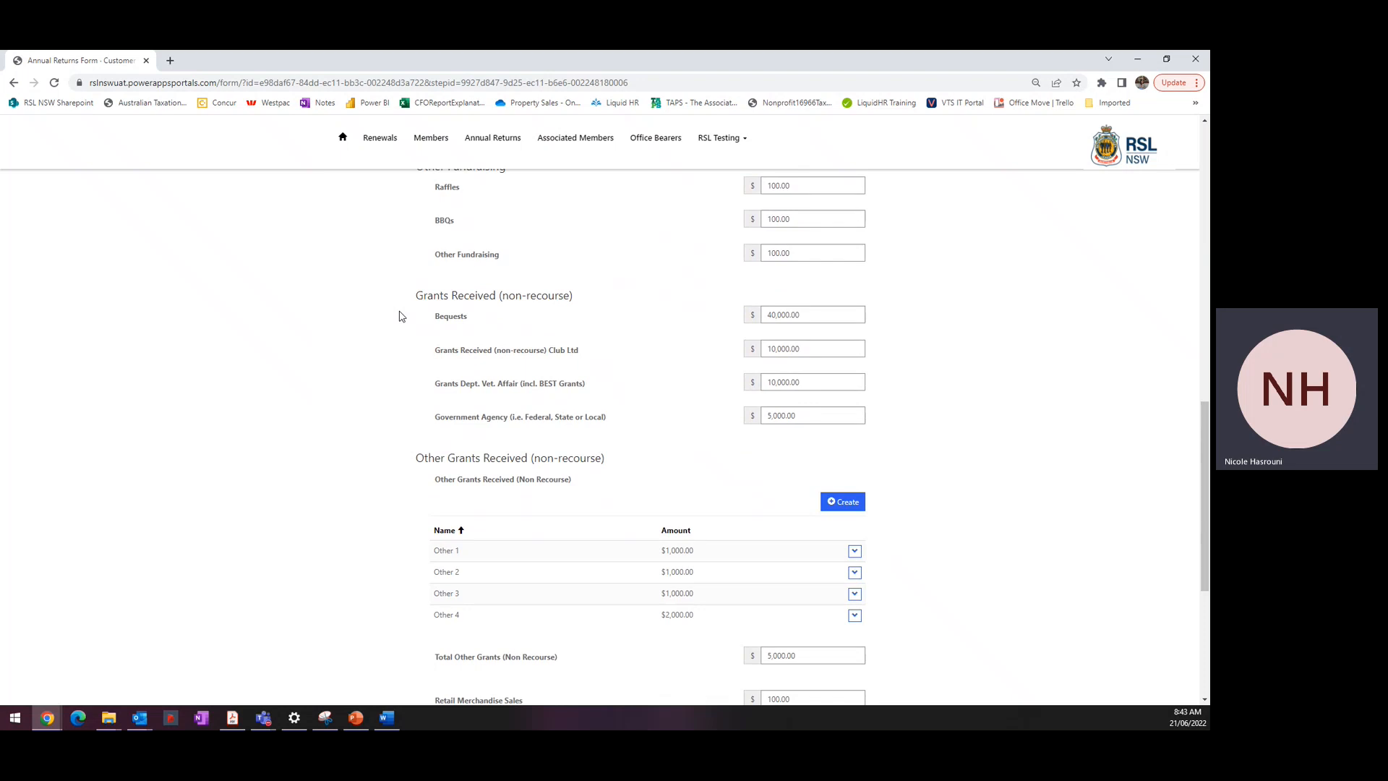
pyautogui.scroll(-1, 384, 359)
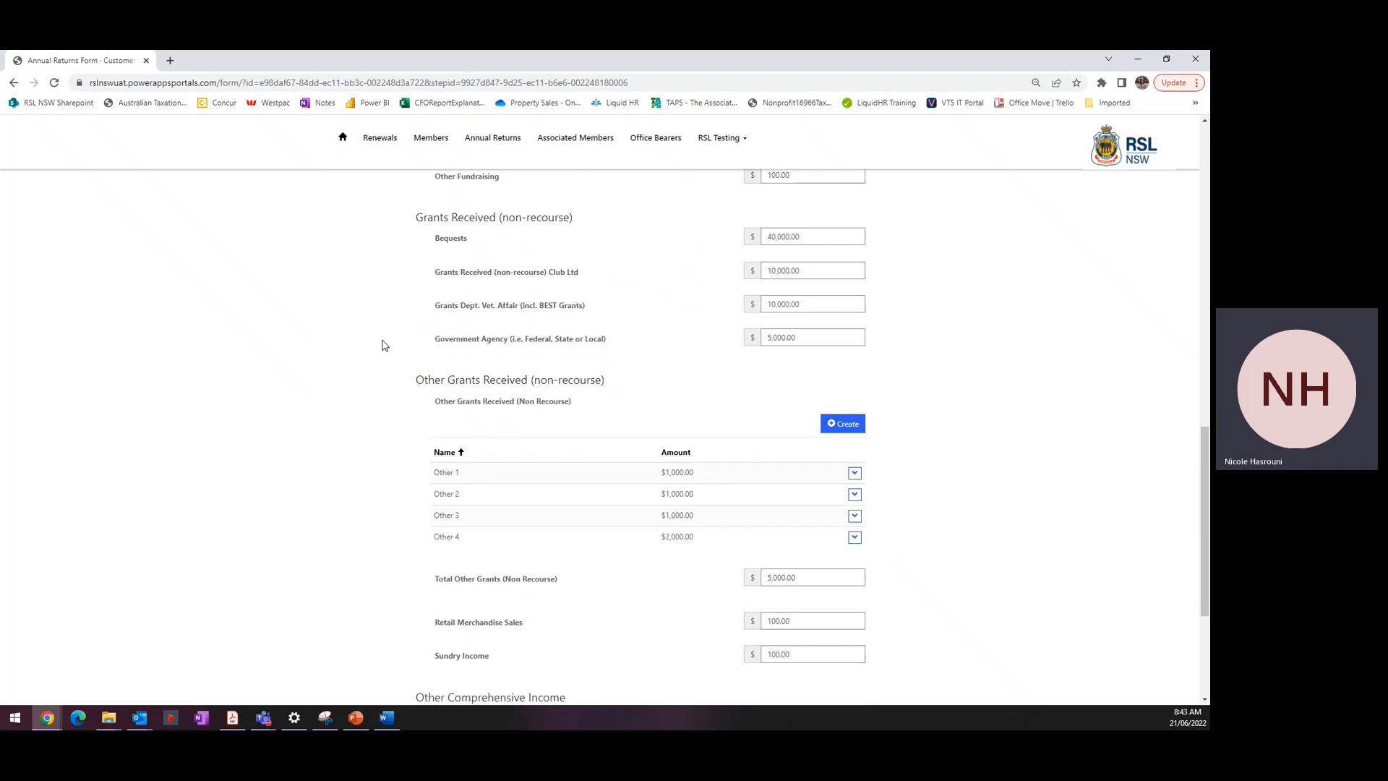
pyautogui.scroll(-2, 385, 345)
pyautogui.scroll(2, 384, 345)
pyautogui.scroll(-1, 354, 363)
pyautogui.scroll(-2, 354, 363)
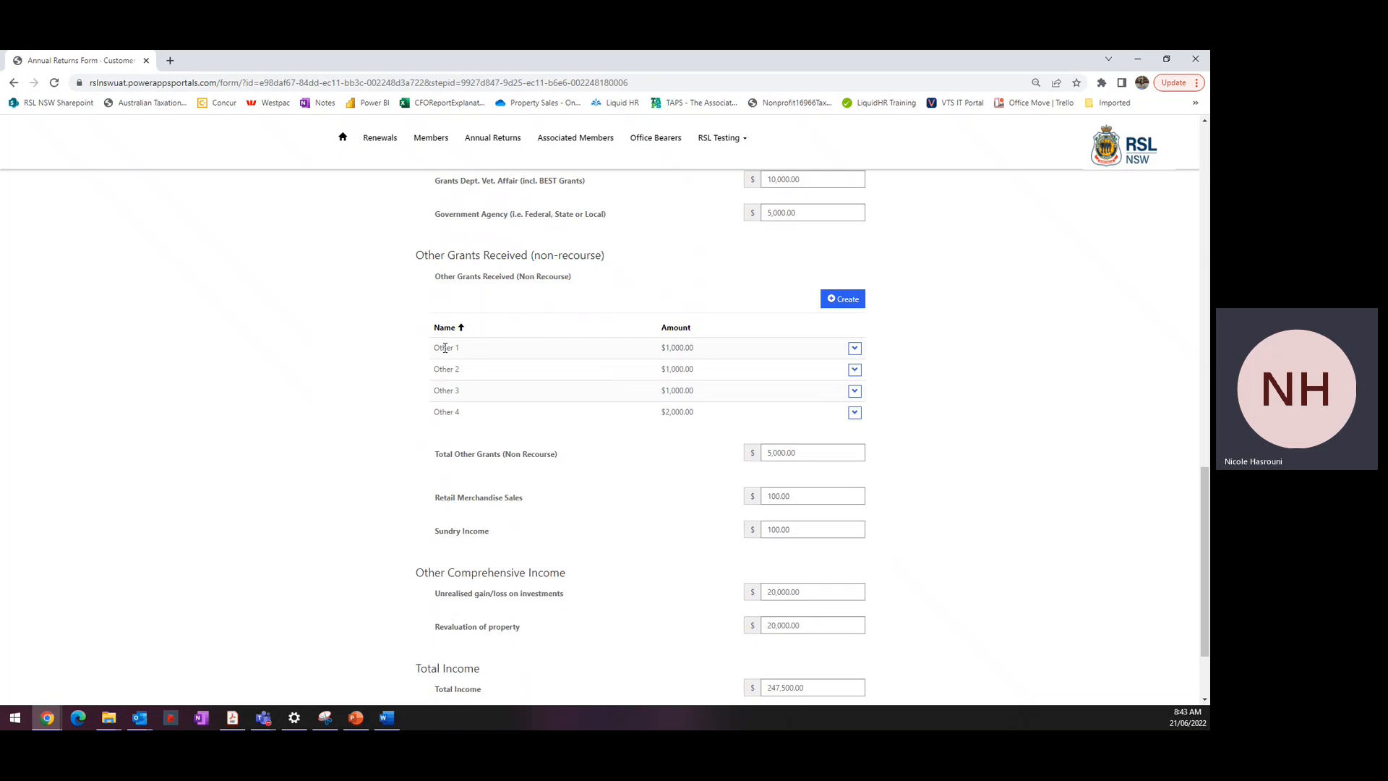
# - View the name and amount fields for a new Other Grants Received entry and close the form without submitting
pyautogui.click(844, 306)
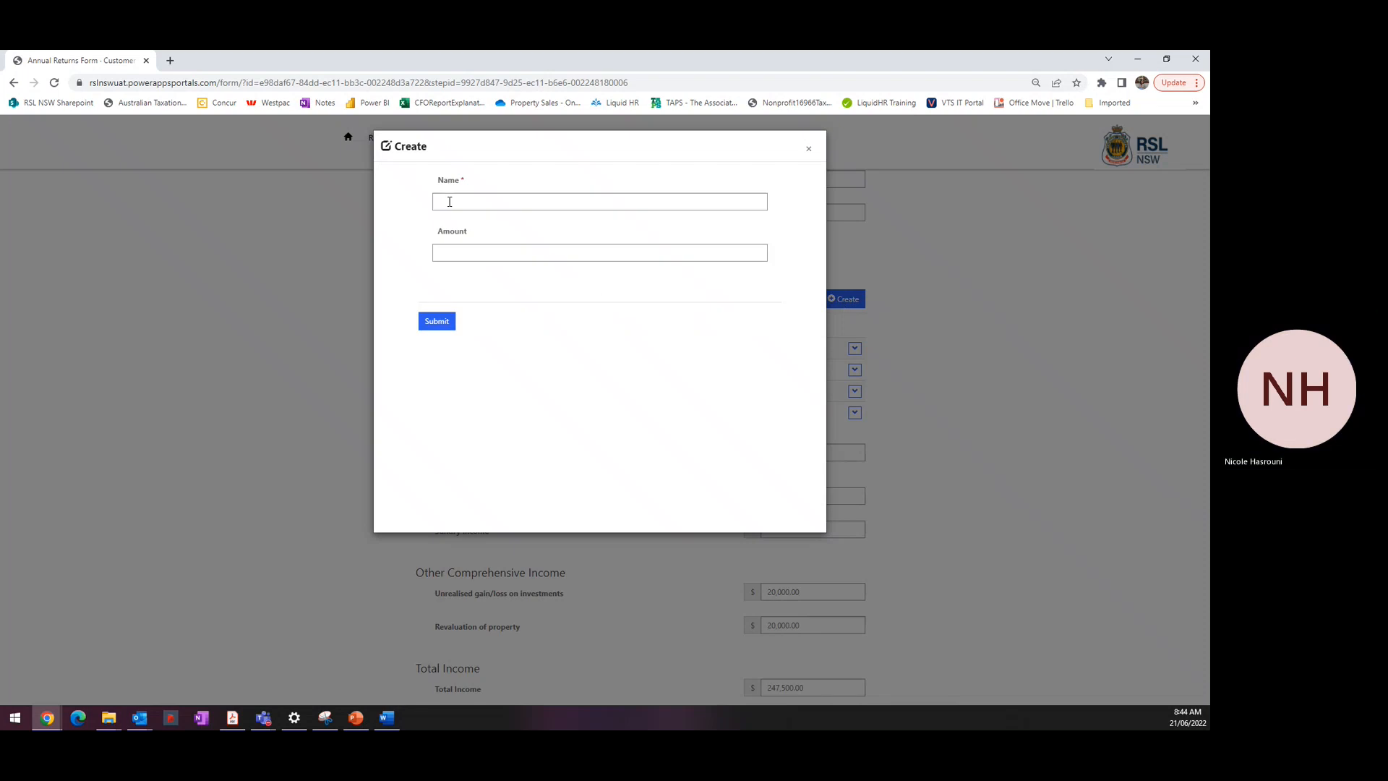
pyautogui.click(448, 201)
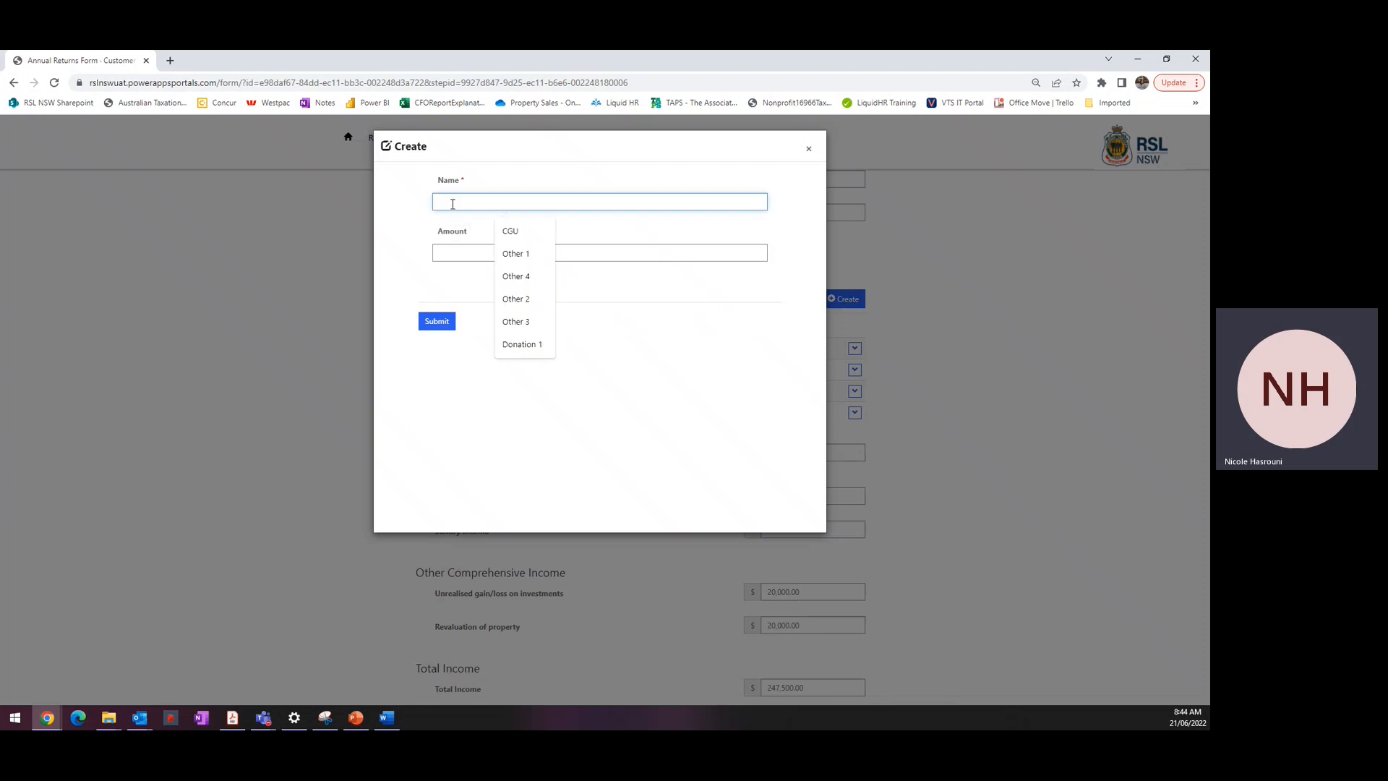
pyautogui.click(458, 252)
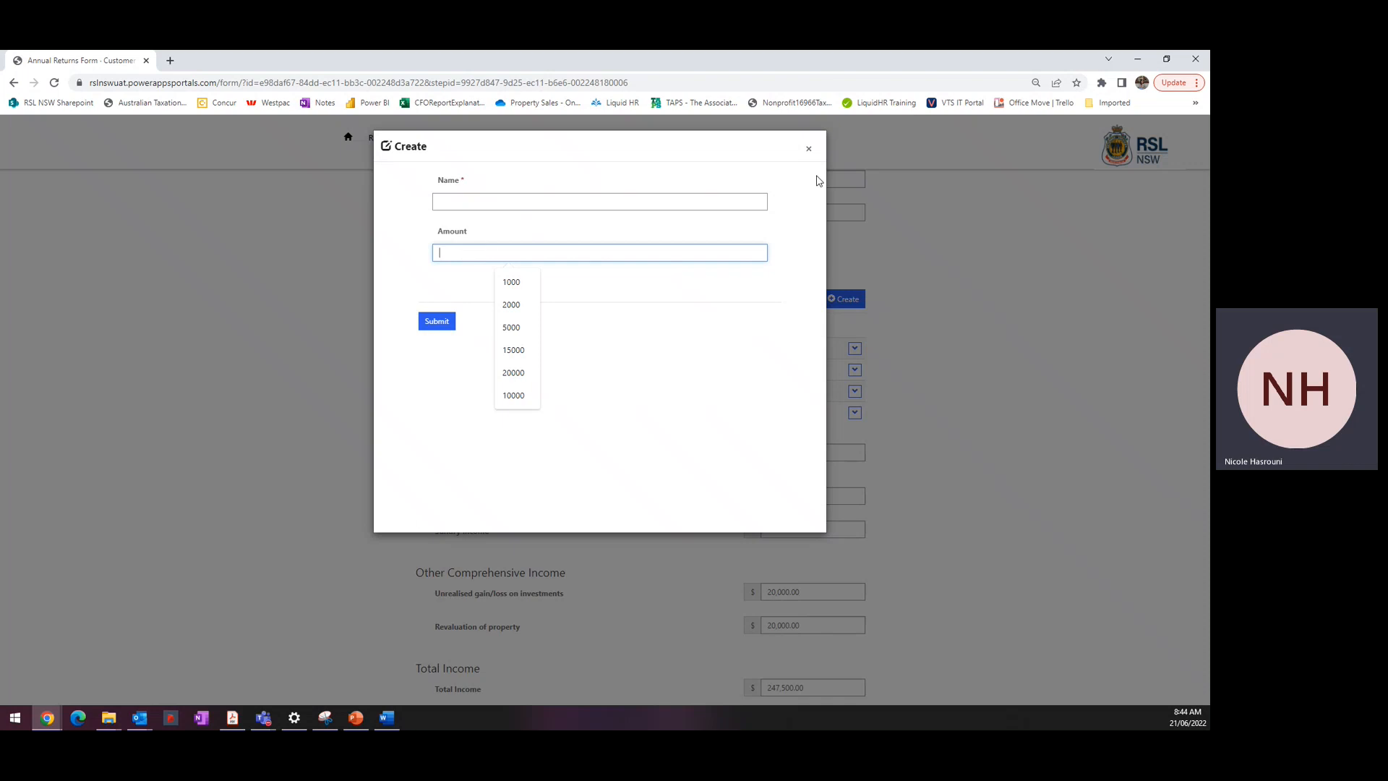
pyautogui.click(808, 152)
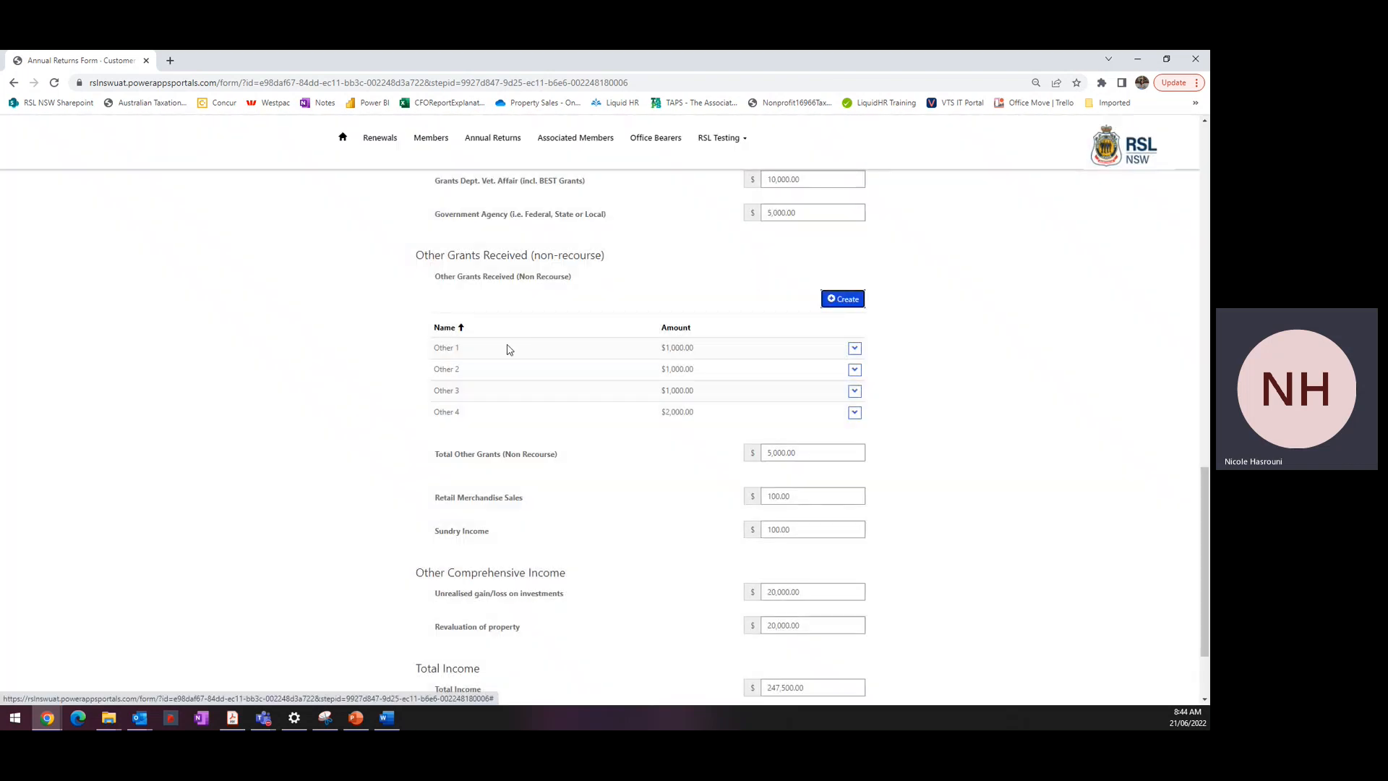
# - Open the Other 1 grant entry for editing and submit it with its existing name and amount
pyautogui.click(853, 349)
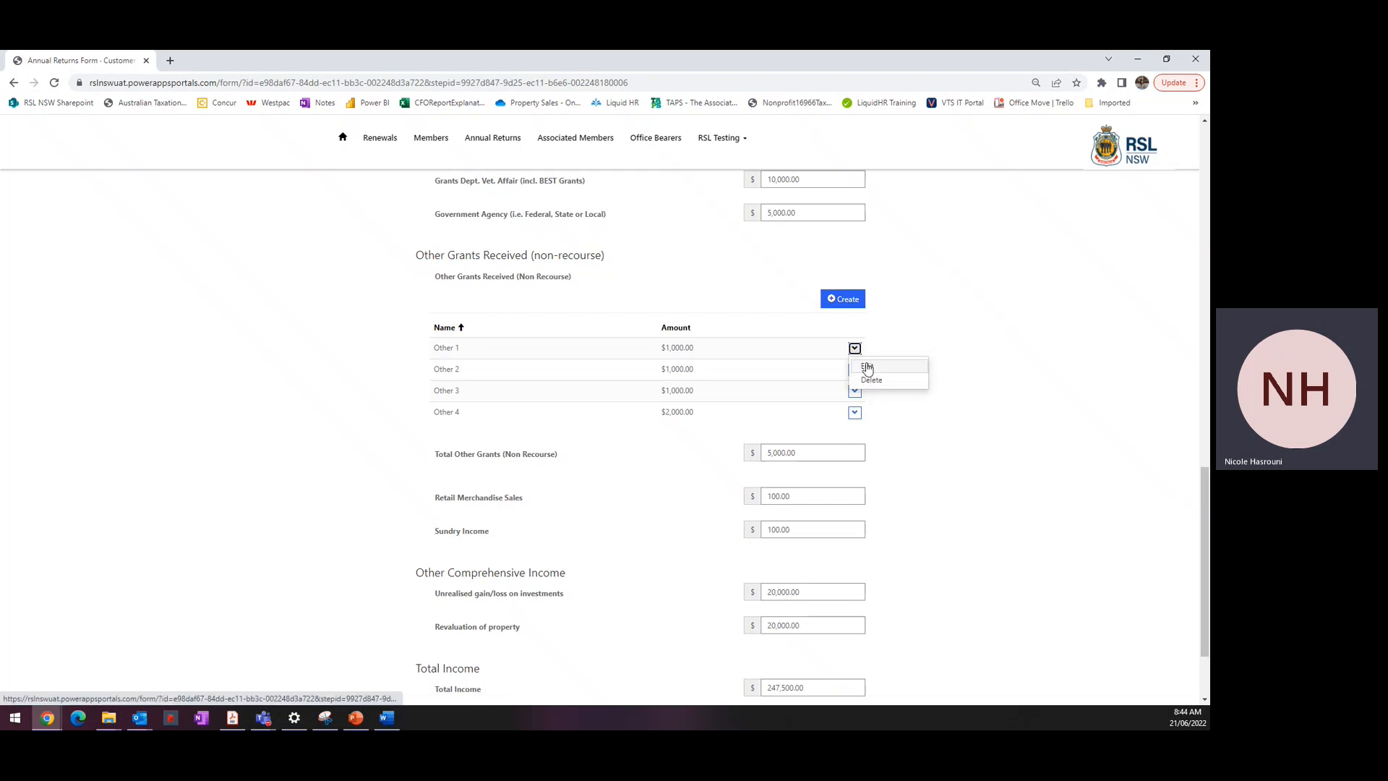
pyautogui.click(866, 365)
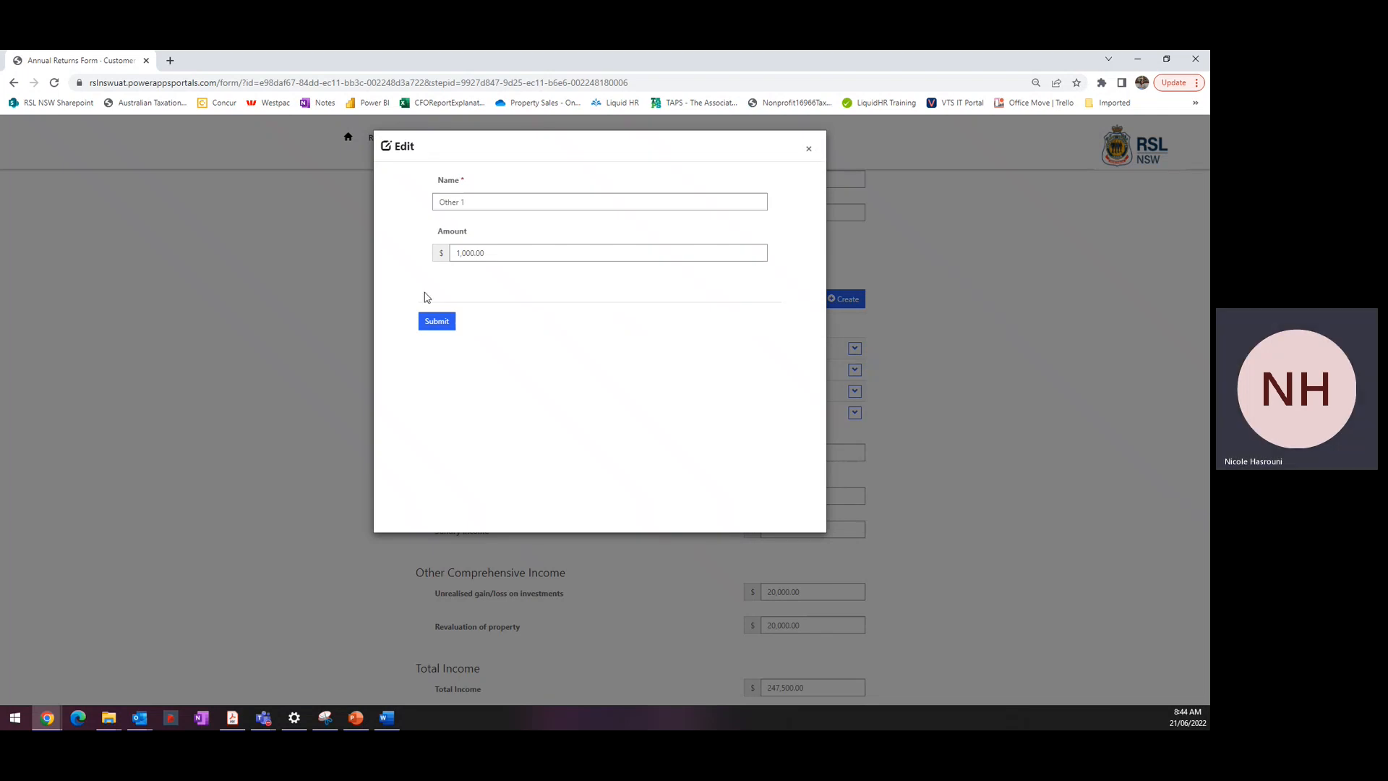
pyautogui.click(438, 322)
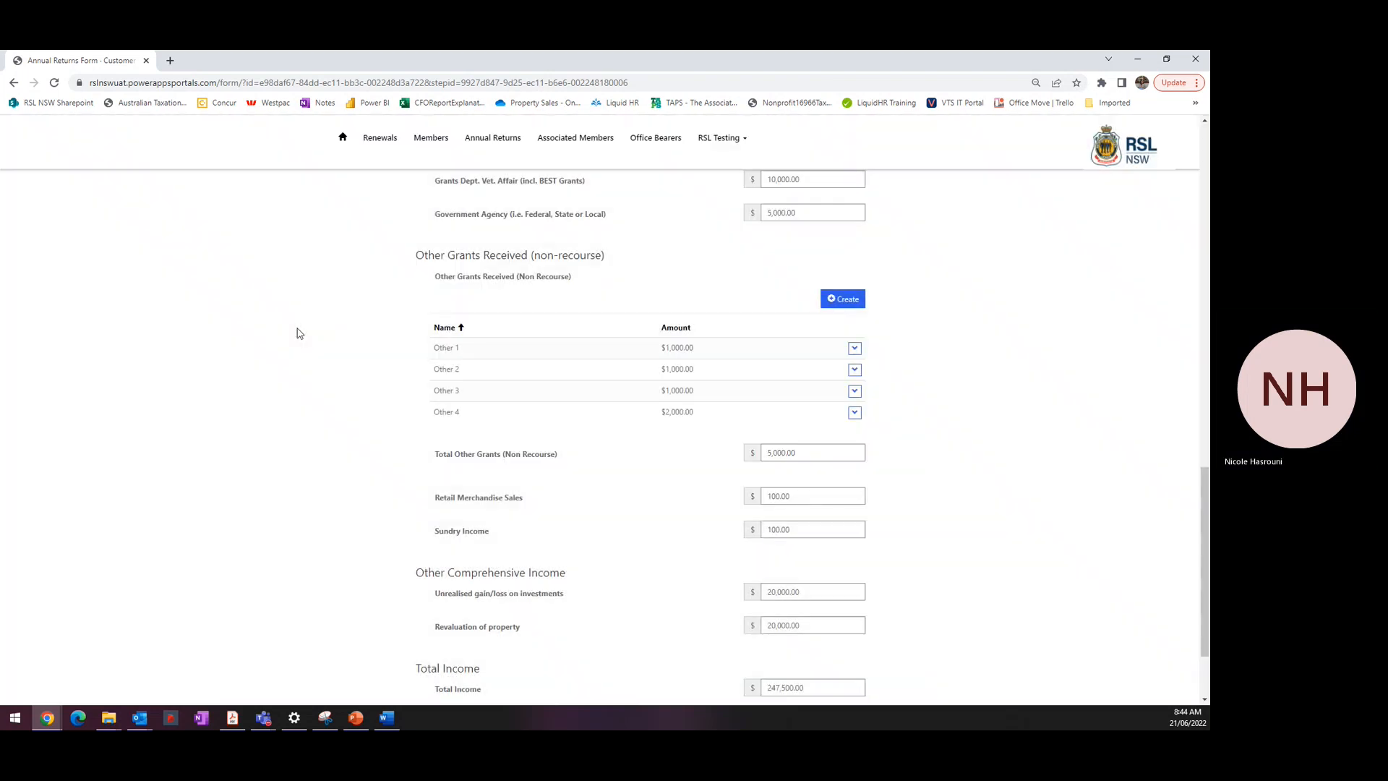
# - Check the Total Income field at the end of the Income section, then continue to the Expenditure section
pyautogui.scroll(-2, 298, 332)
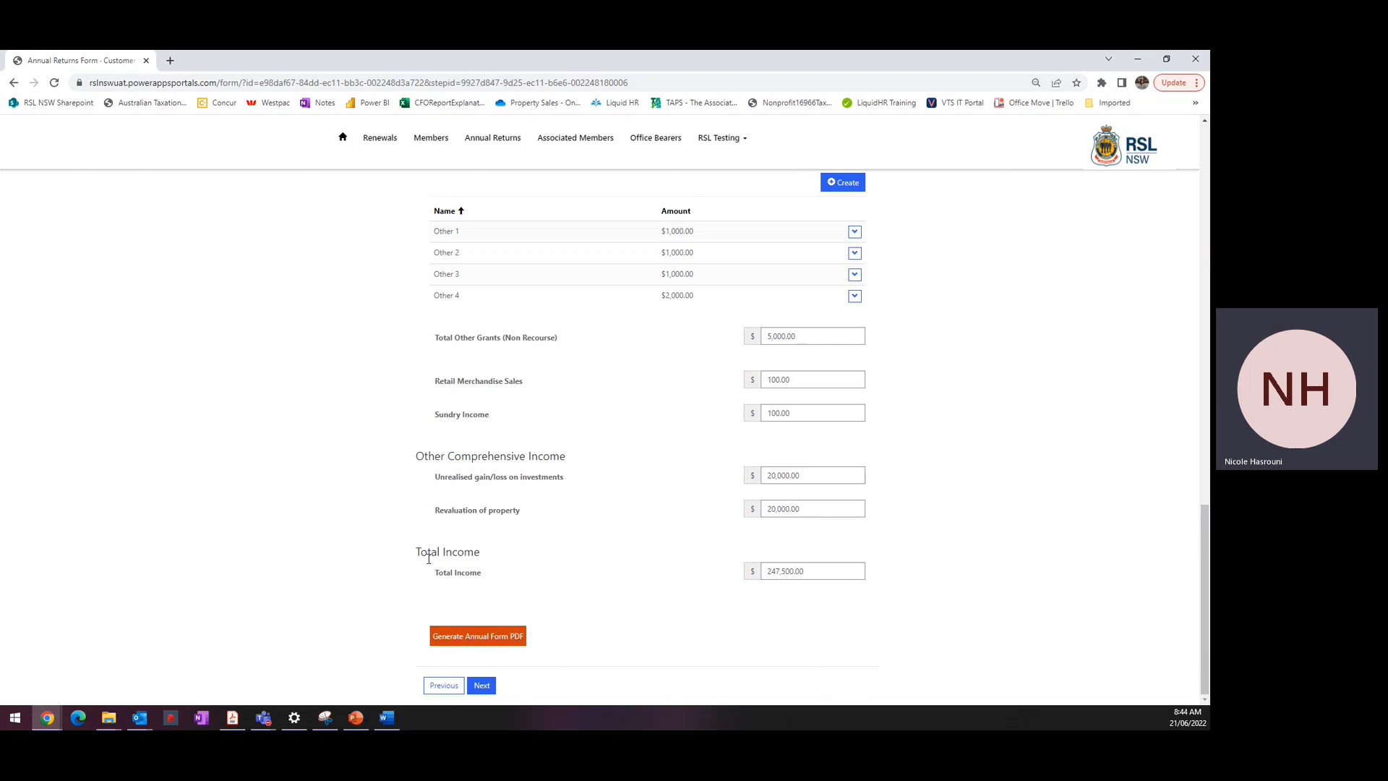
pyautogui.click(864, 571)
pyautogui.click(481, 687)
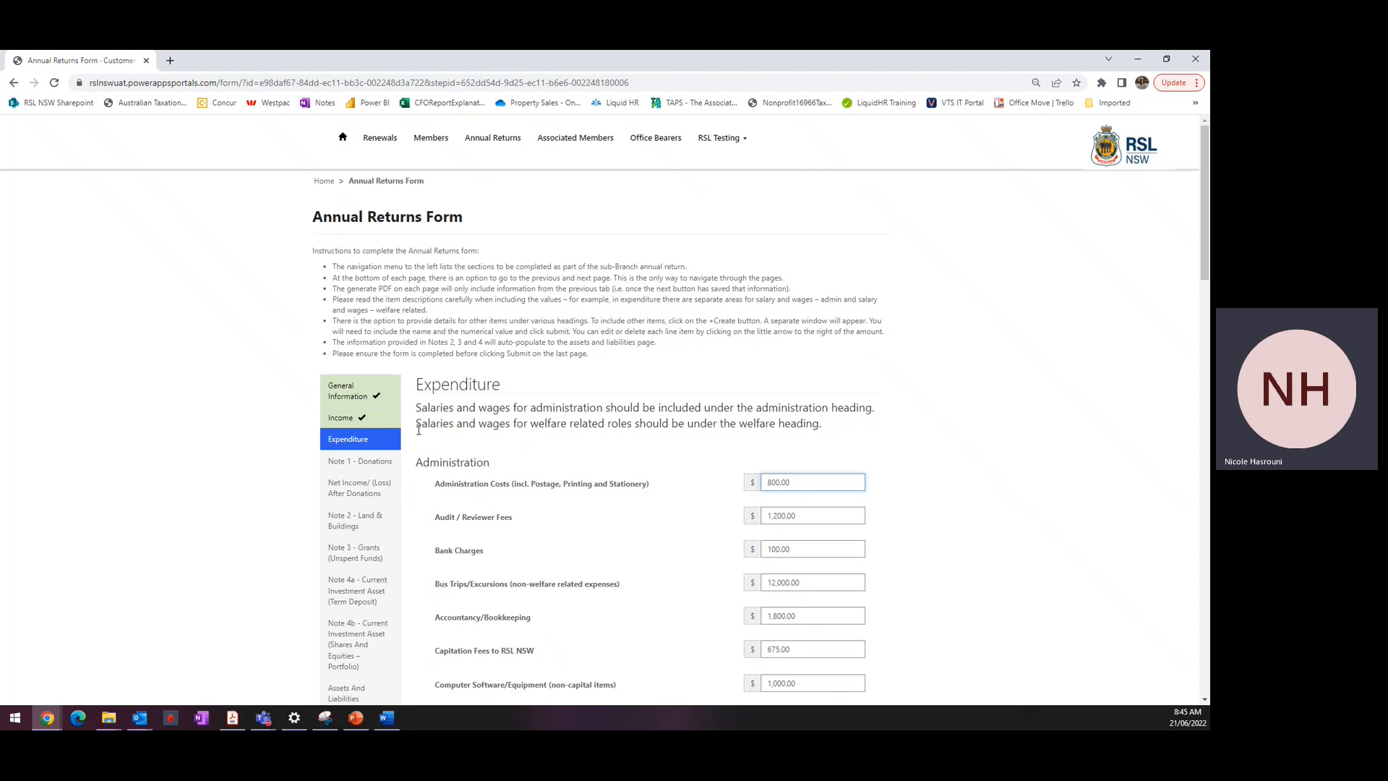
# - Examine the Expenditure items from Administration, Members and Appeals through Commemorations, Welfare, Other Expenses and Total Expenditure
pyautogui.scroll(-4, 417, 432)
pyautogui.scroll(-4, 416, 434)
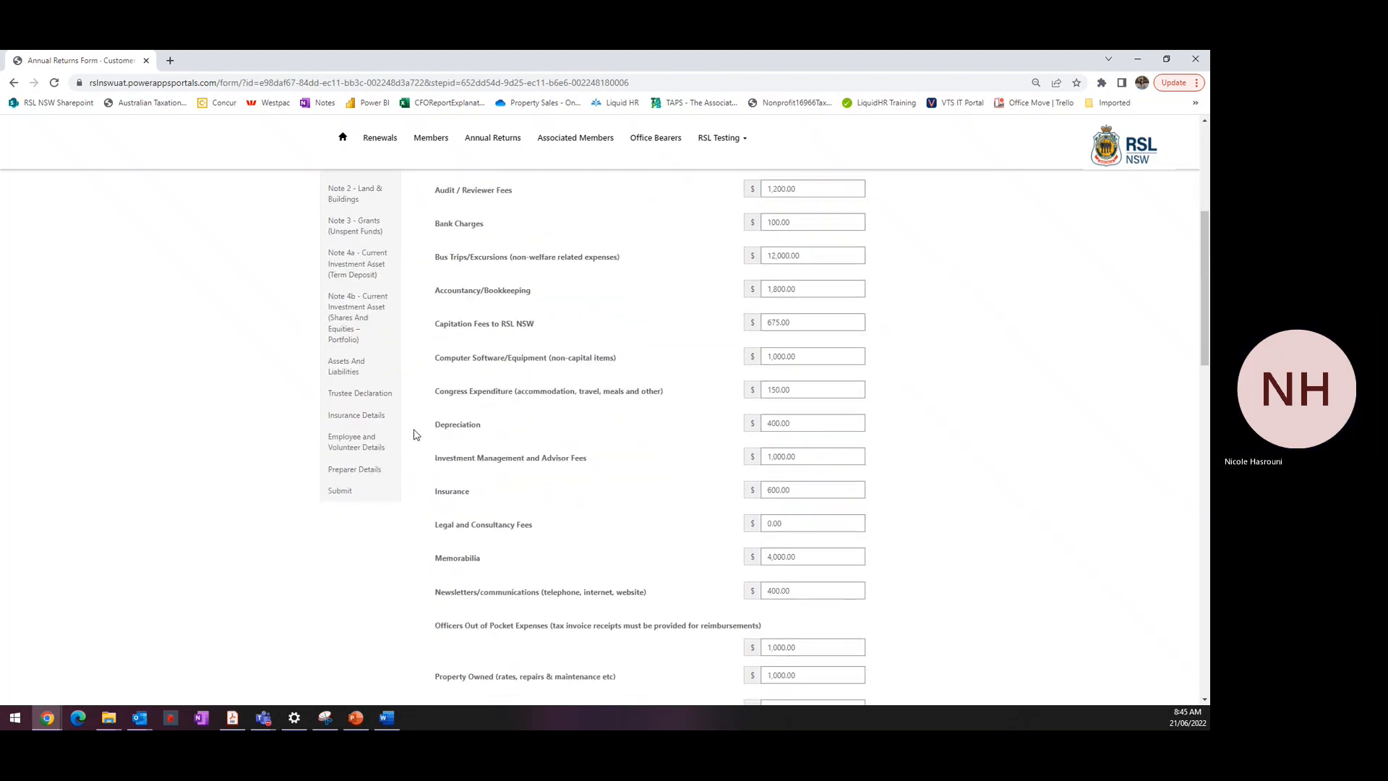
pyautogui.scroll(-3, 410, 434)
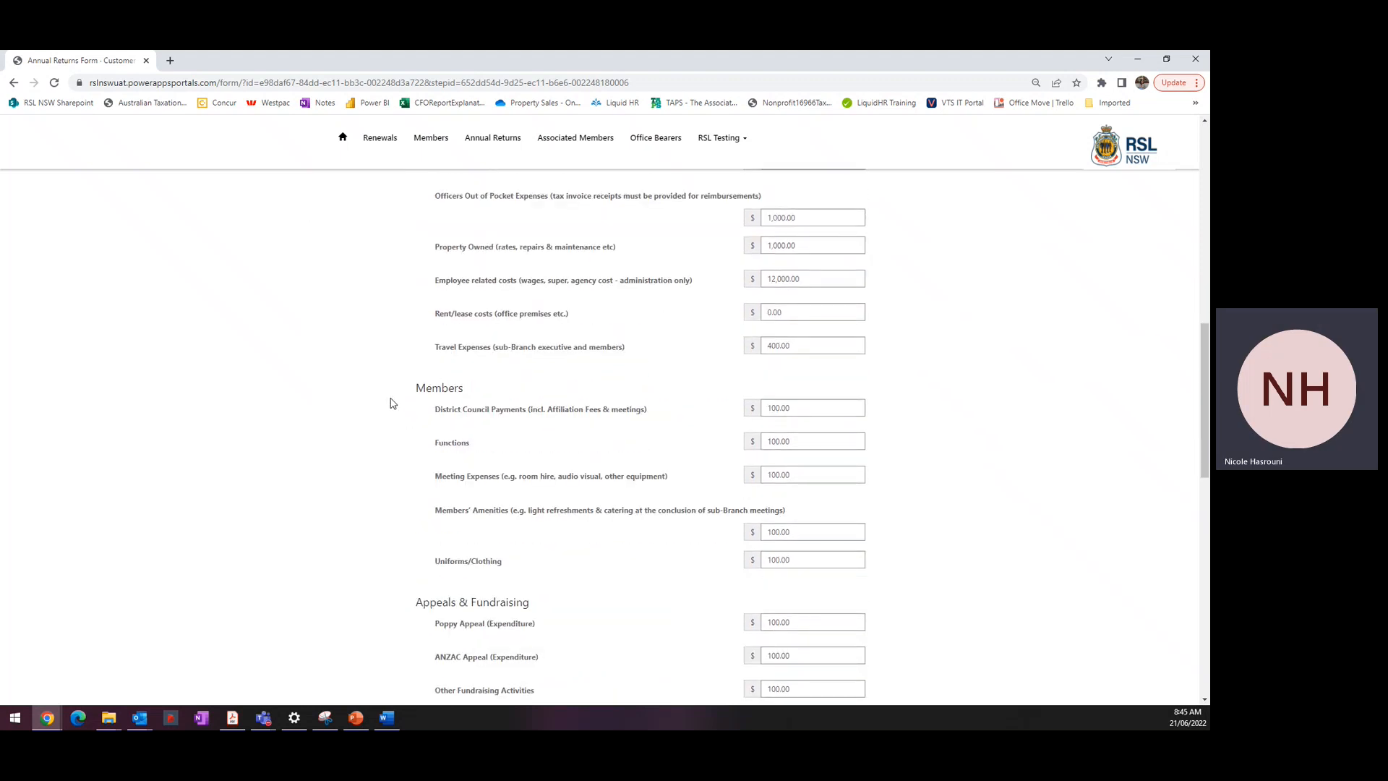
pyautogui.scroll(-1, 388, 409)
pyautogui.scroll(-3, 386, 413)
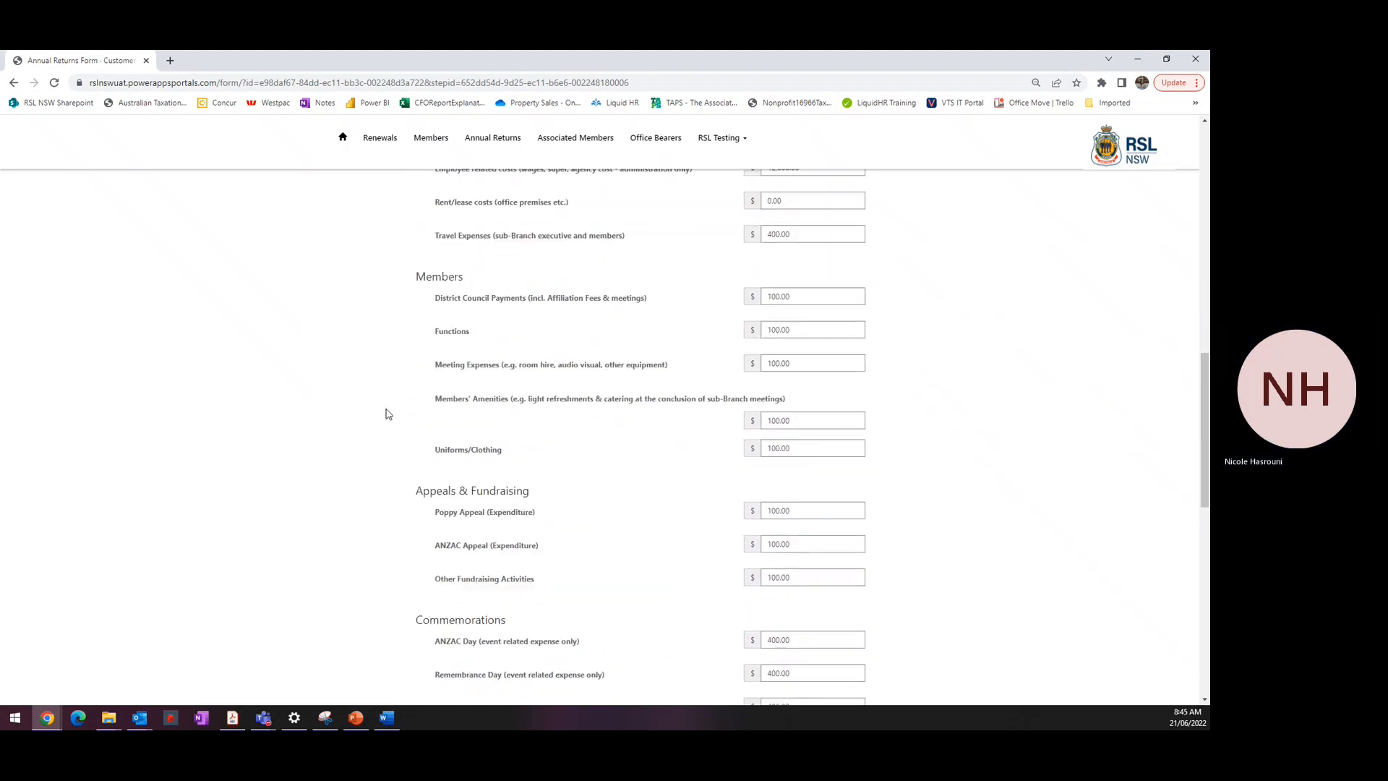
pyautogui.scroll(-2, 386, 415)
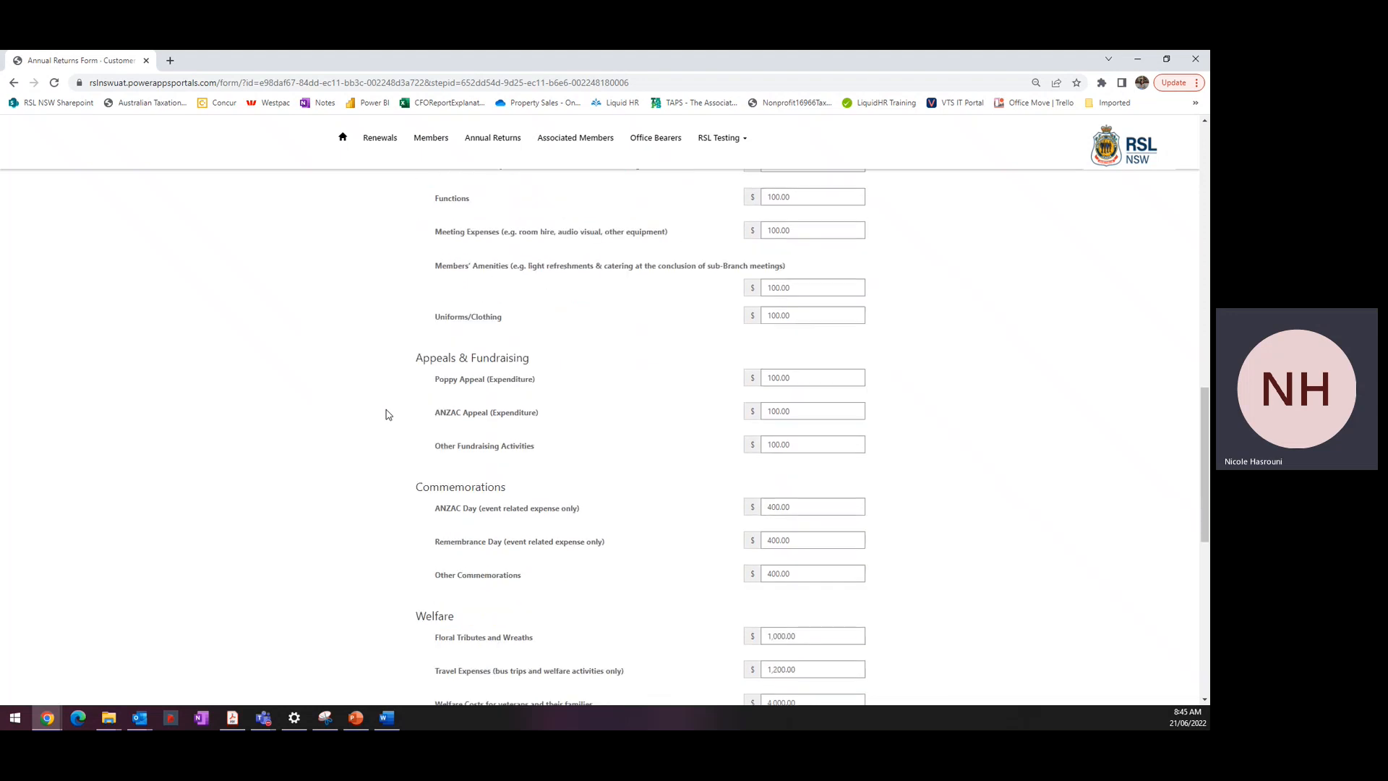
pyautogui.scroll(-3, 386, 417)
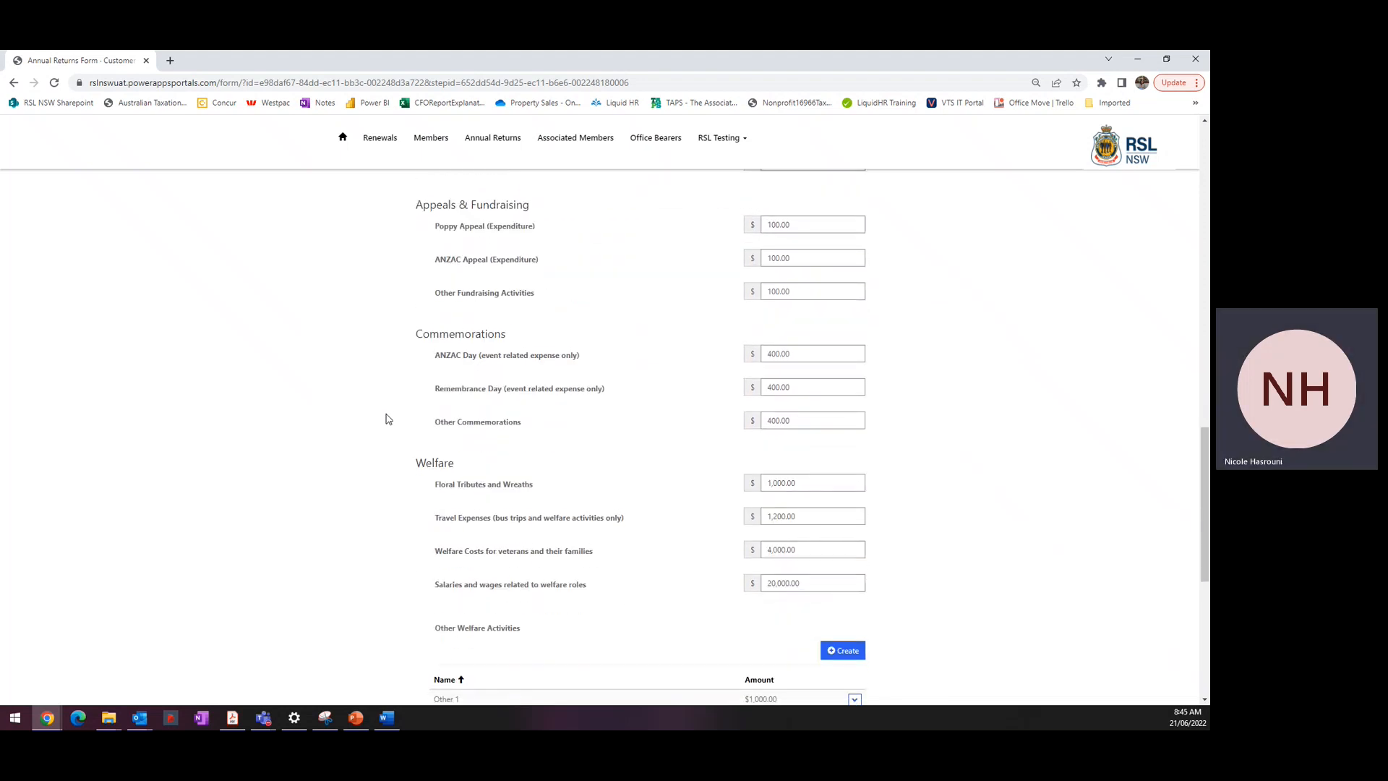
pyautogui.scroll(-2, 386, 418)
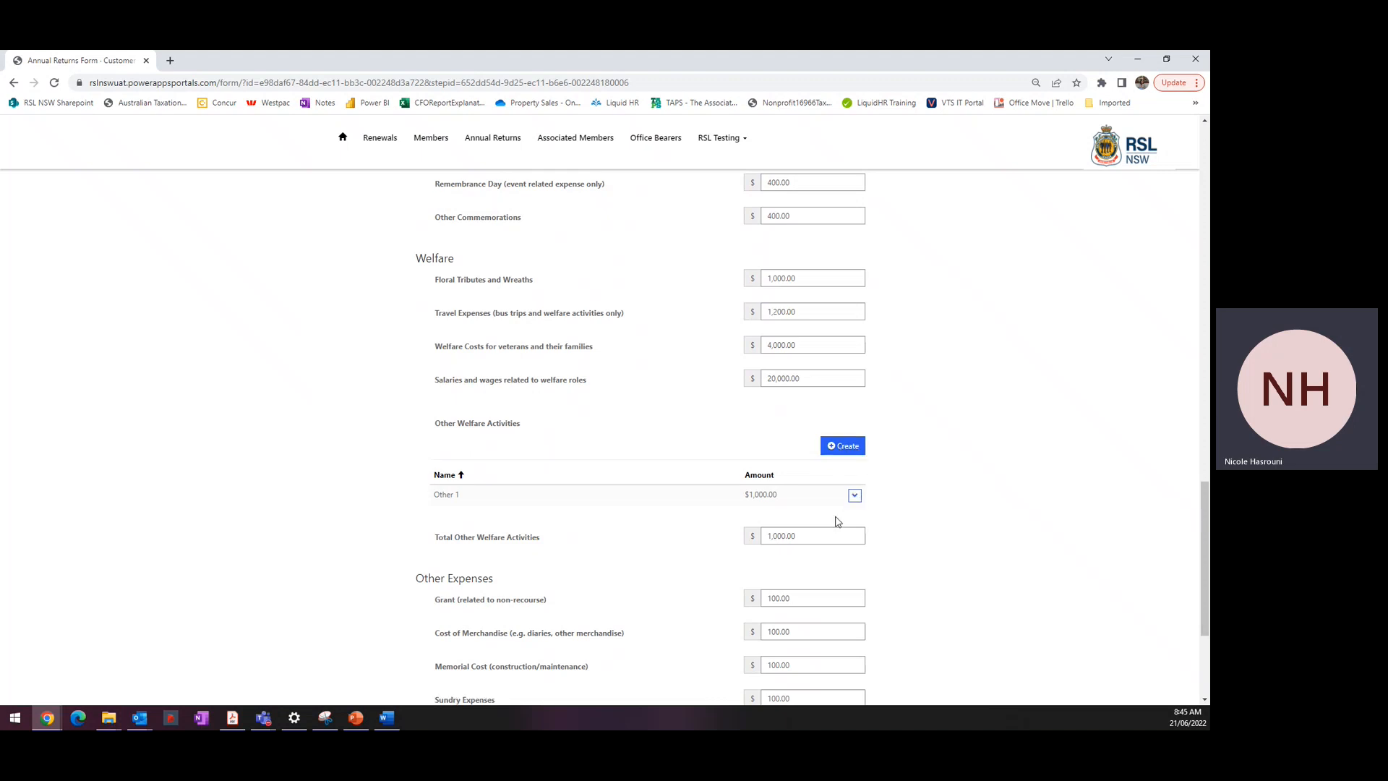
pyautogui.moveTo(815, 535); pyautogui.dragTo(732, 538)
pyautogui.scroll(-2, 593, 481)
pyautogui.scroll(-1, 595, 481)
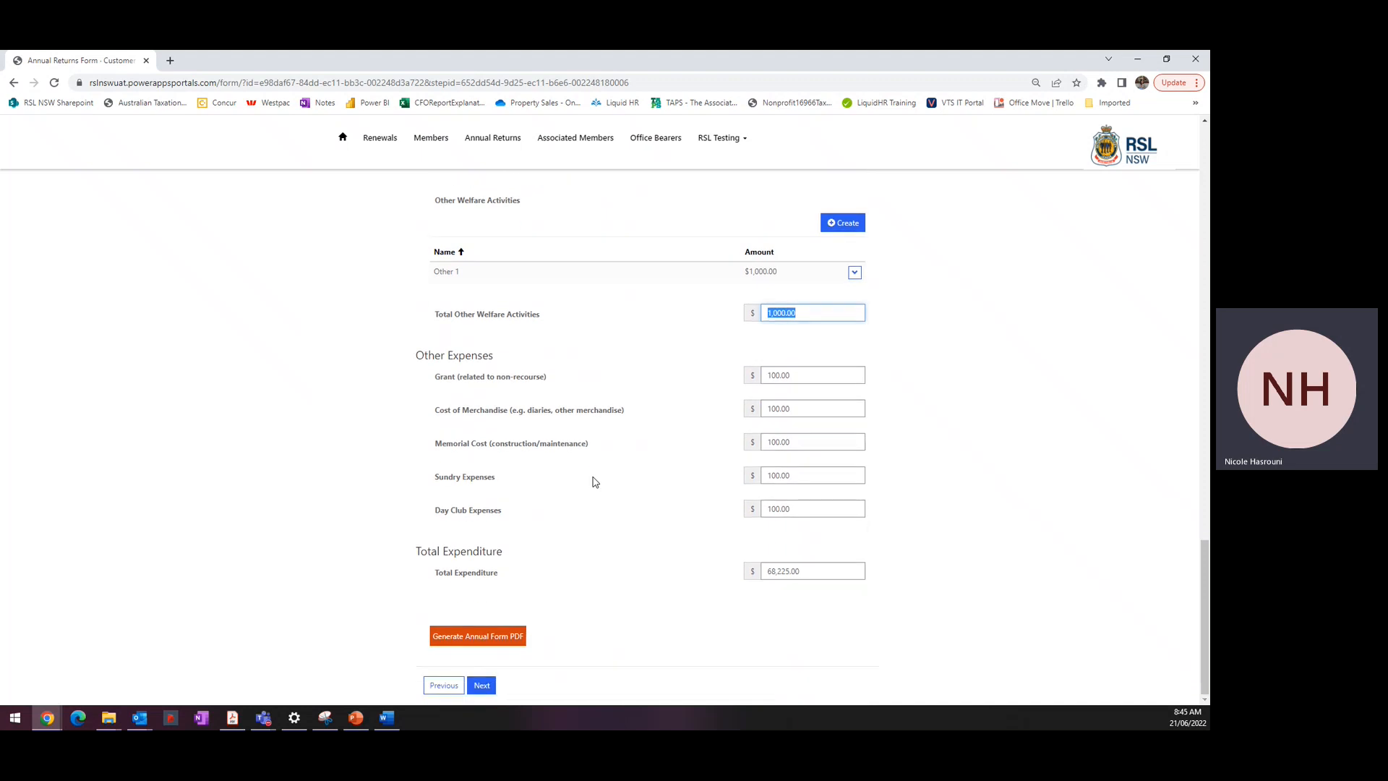
pyautogui.click(826, 569)
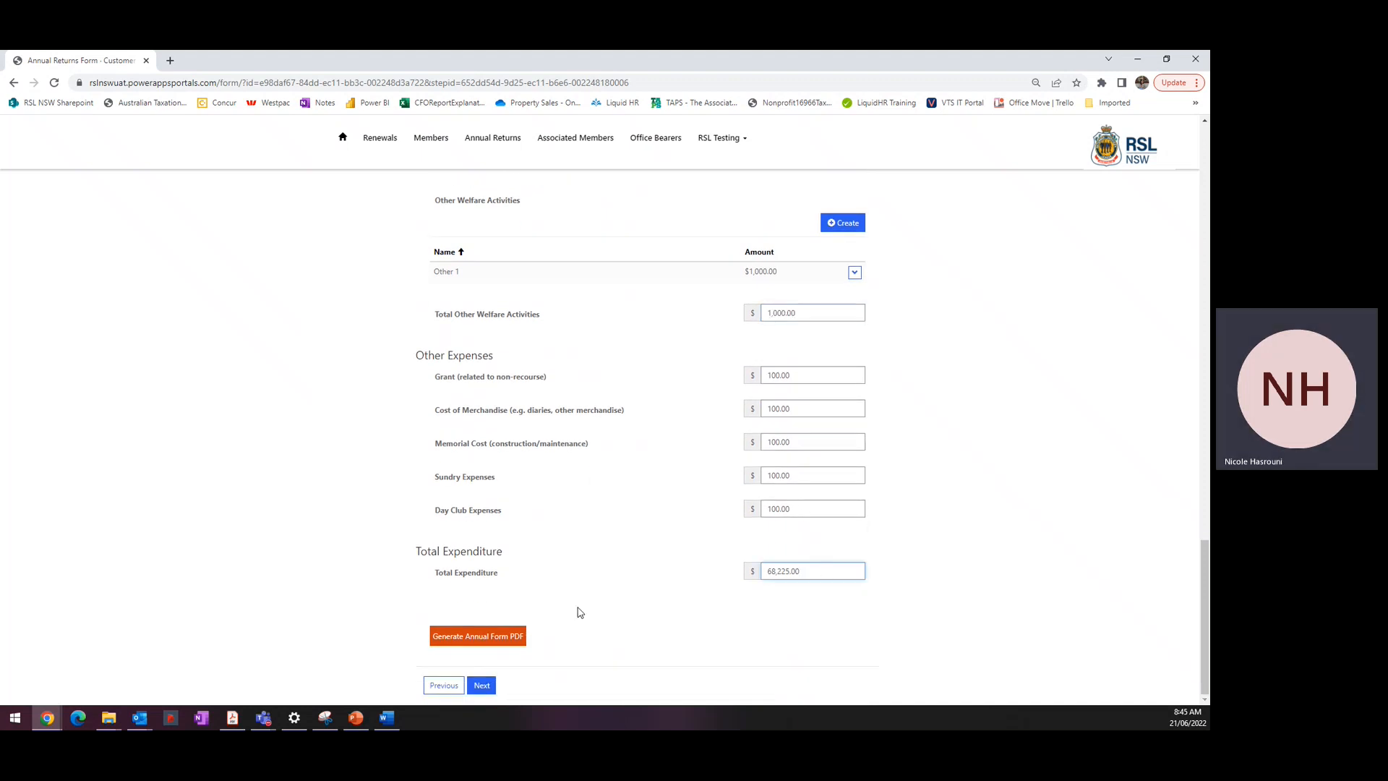
# - Save Expenditure by continuing to Note 1 - Donations, and review its listed donation items and Other Donations table
pyautogui.click(486, 684)
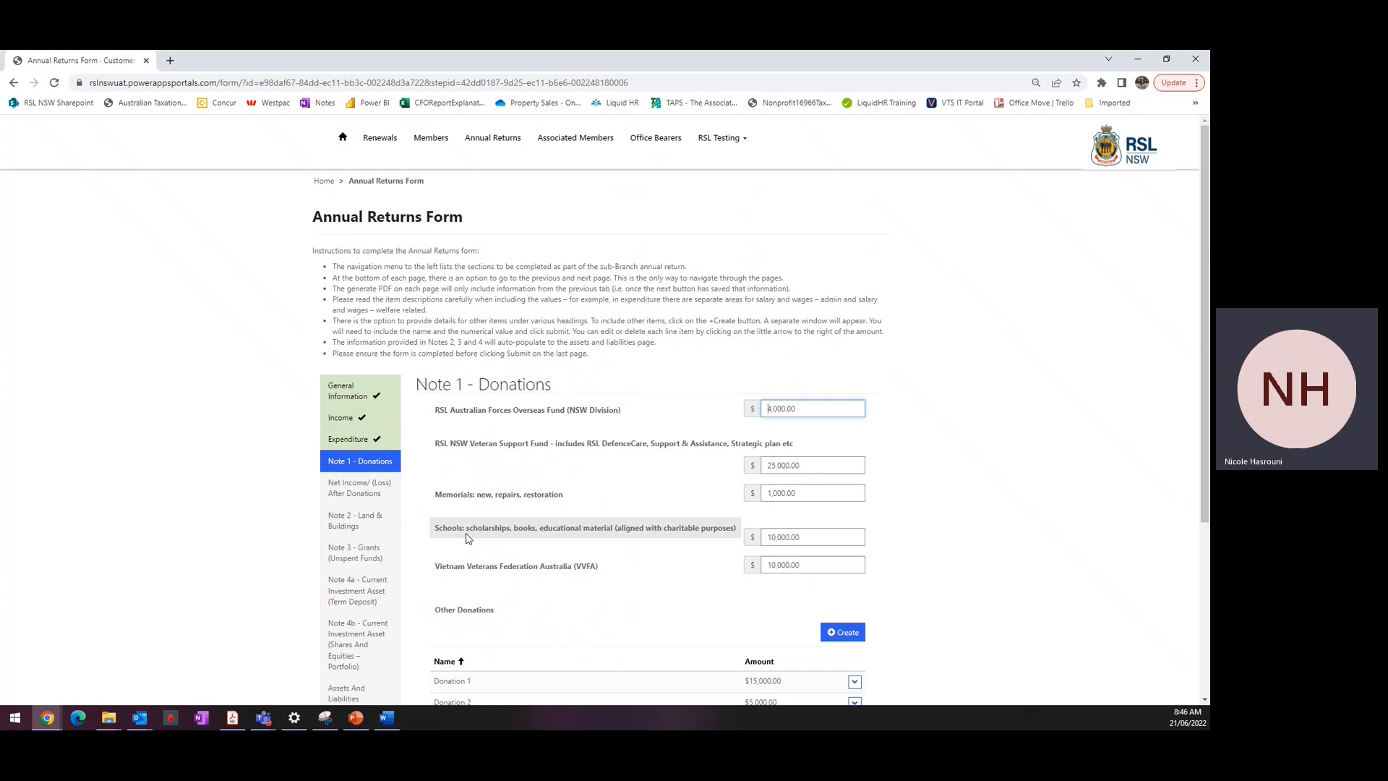
pyautogui.scroll(-1, 467, 537)
pyautogui.scroll(1, 467, 538)
pyautogui.scroll(-3, 467, 538)
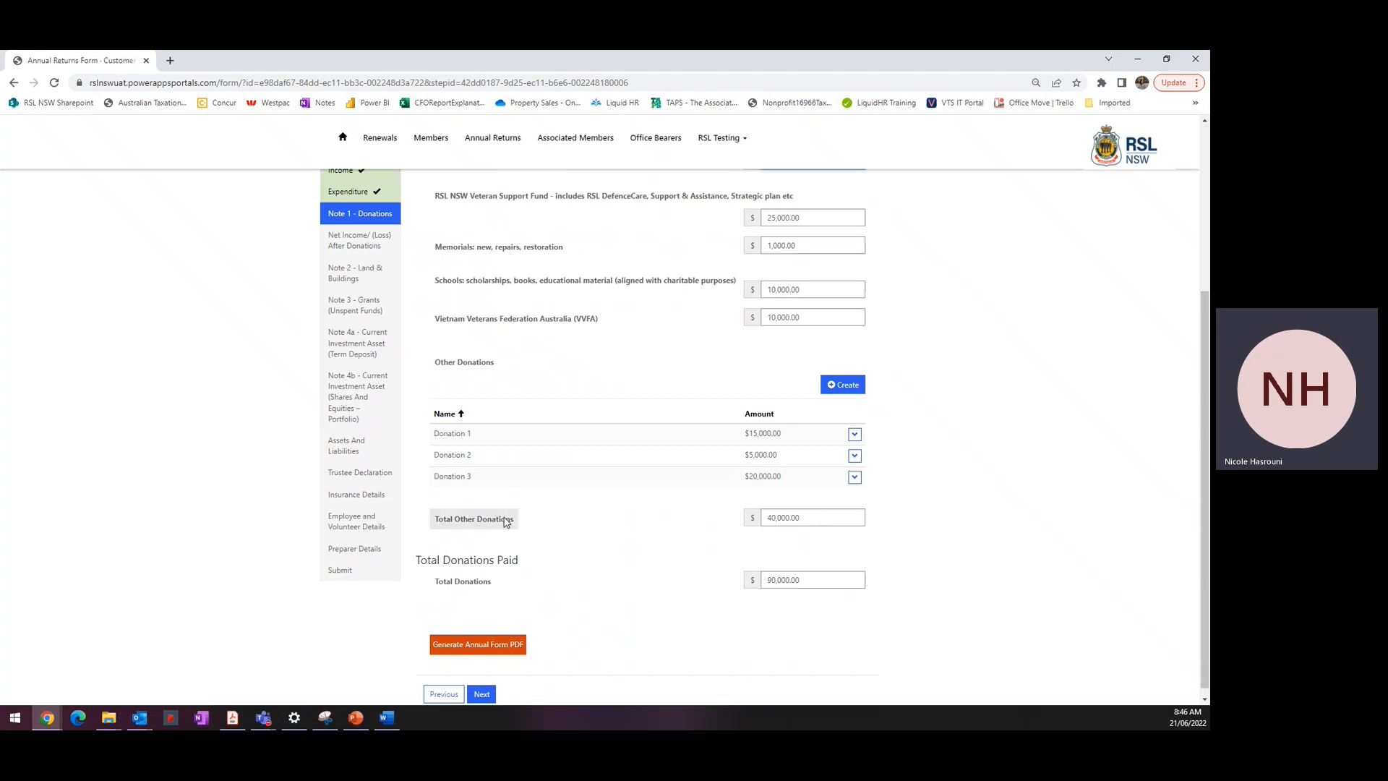
pyautogui.scroll(-1, 505, 524)
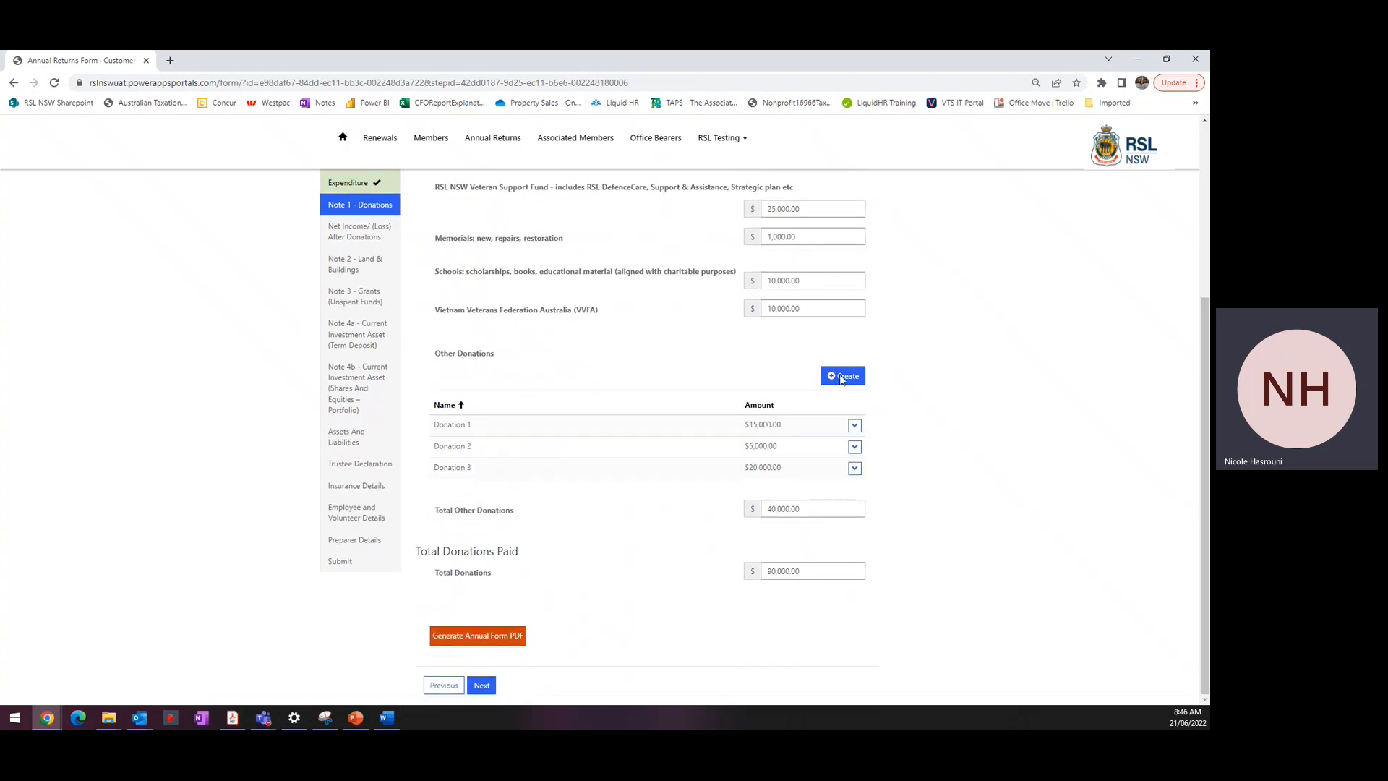
# - Check the Total Donations field, then continue past Net Income/(Loss) After Donations to Note 2 - Land & Buildings
pyautogui.click(839, 574)
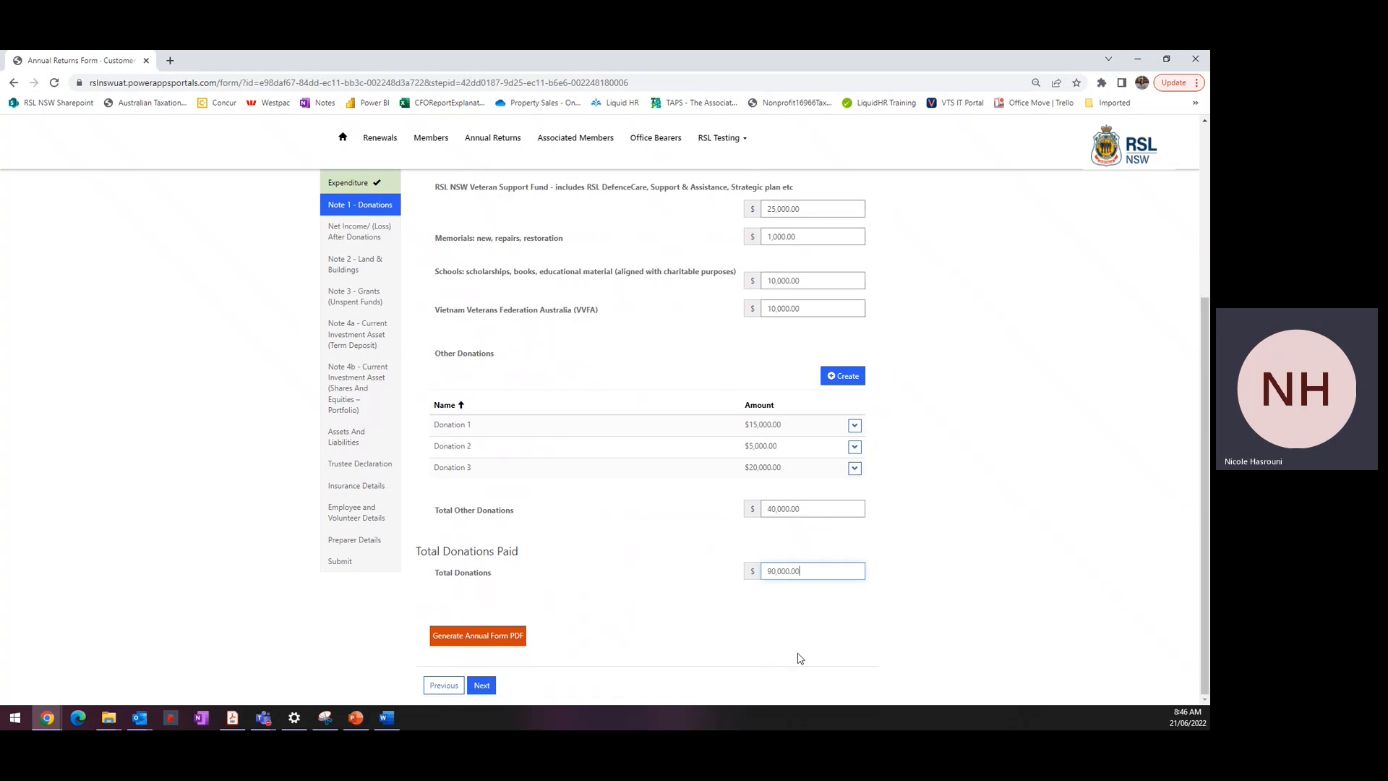
pyautogui.click(480, 685)
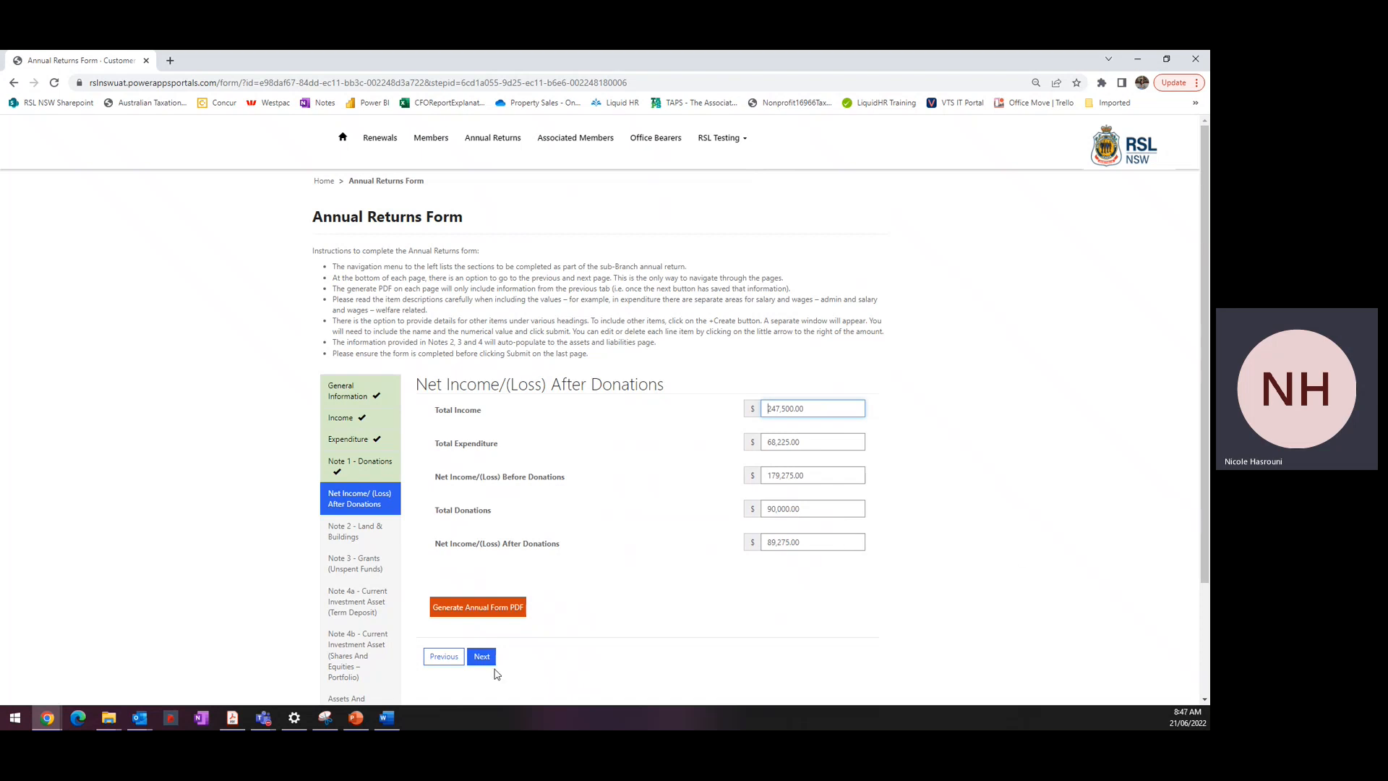
pyautogui.click(491, 658)
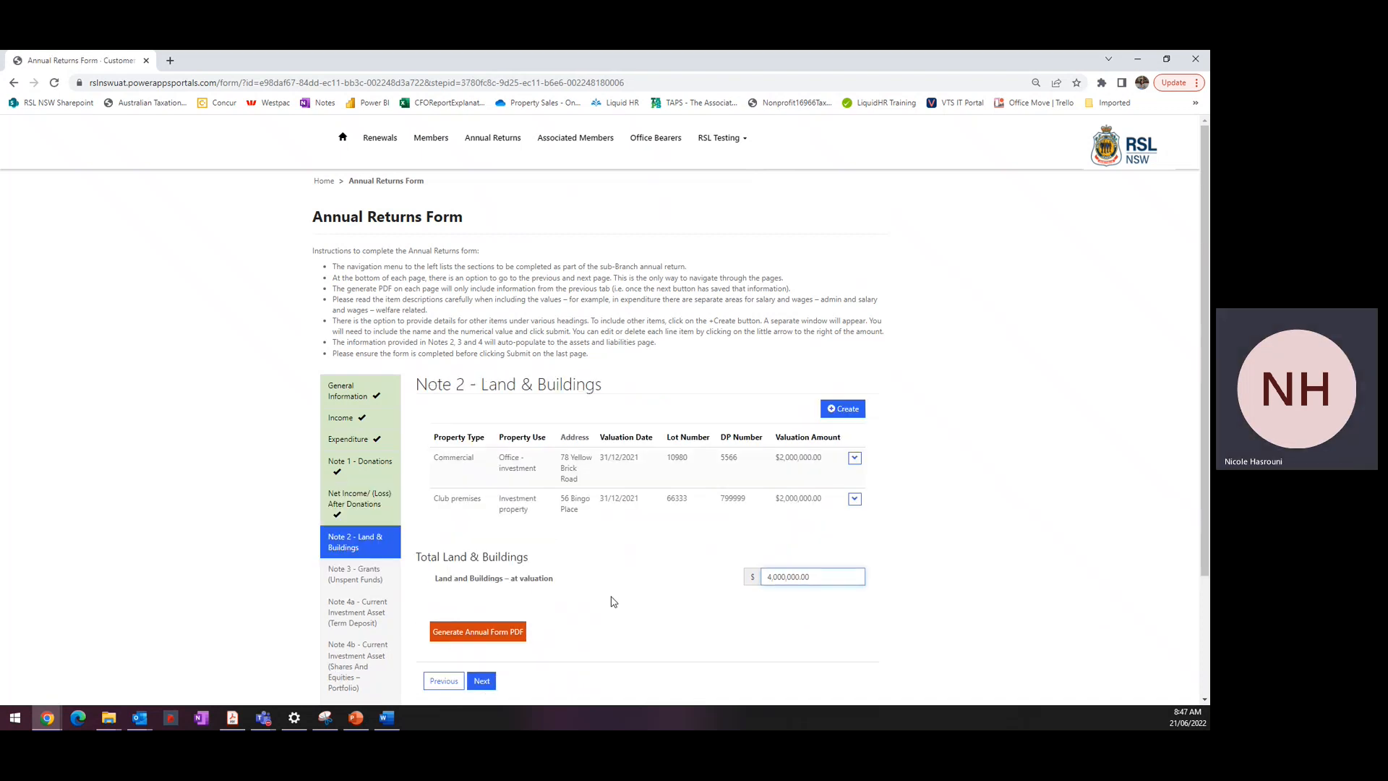
# - Start a new Land & Buildings entry with property type Land and view its property use and address fields
pyautogui.click(836, 415)
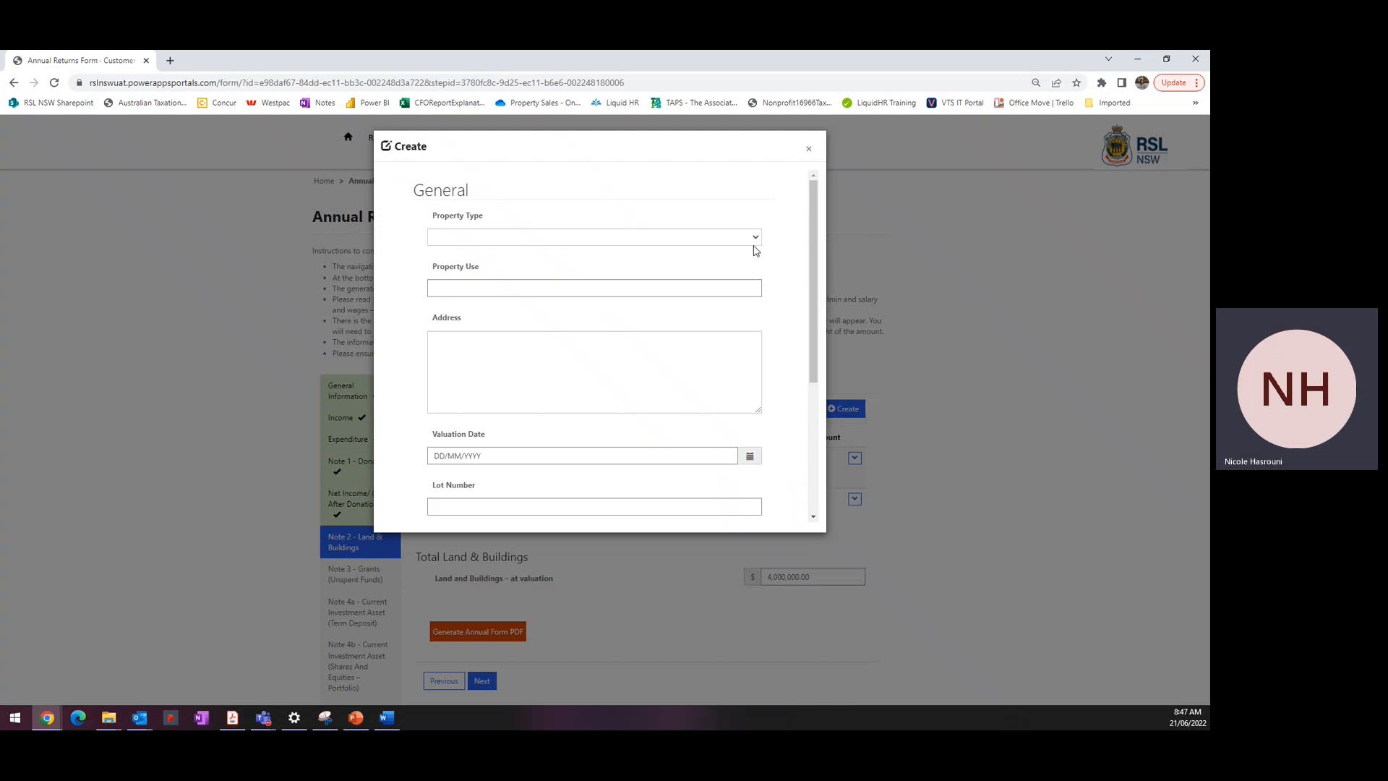
pyautogui.click(756, 239)
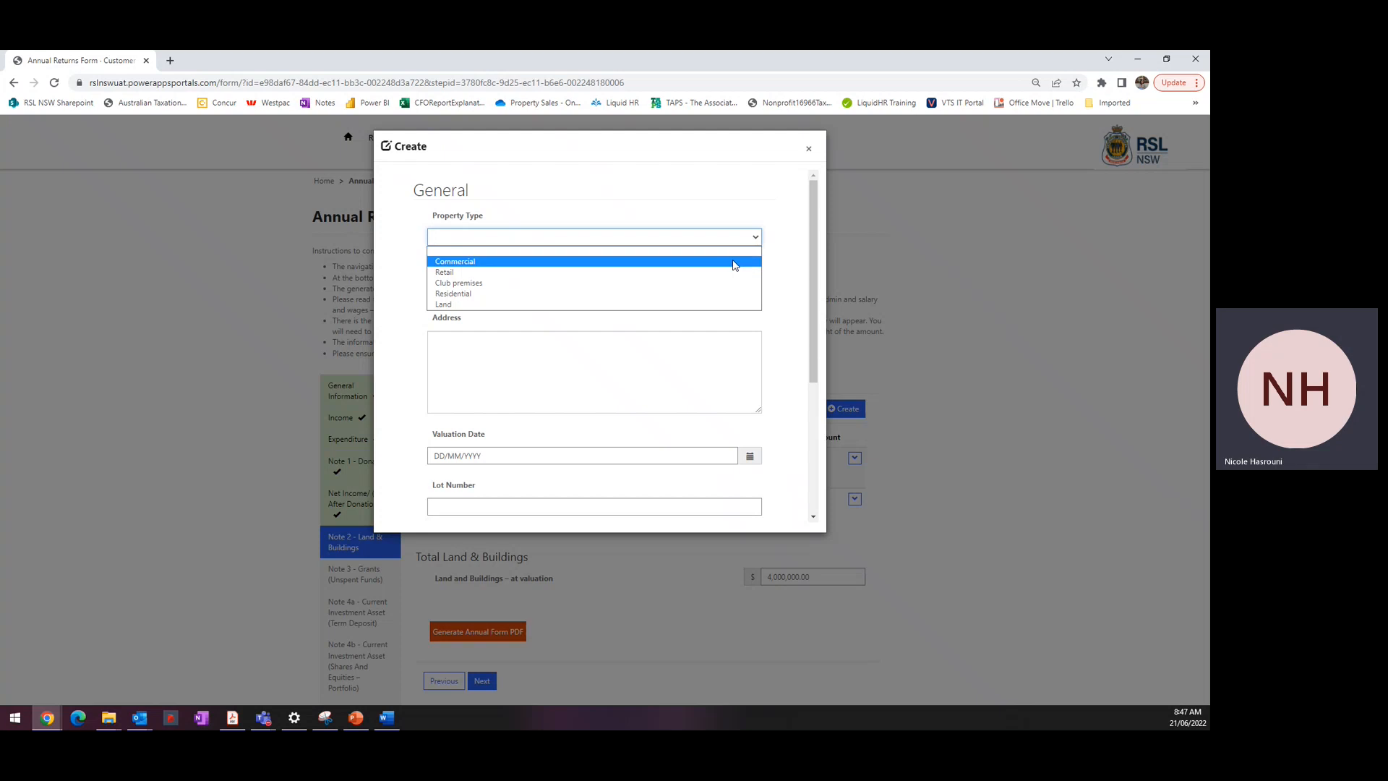
pyautogui.click(722, 305)
pyautogui.click(680, 289)
pyautogui.click(676, 336)
pyautogui.scroll(-2, 749, 329)
# - Set the new property's valuation date to 31/12/2021, view the valuation amount field and close the form without submitting
pyautogui.click(749, 323)
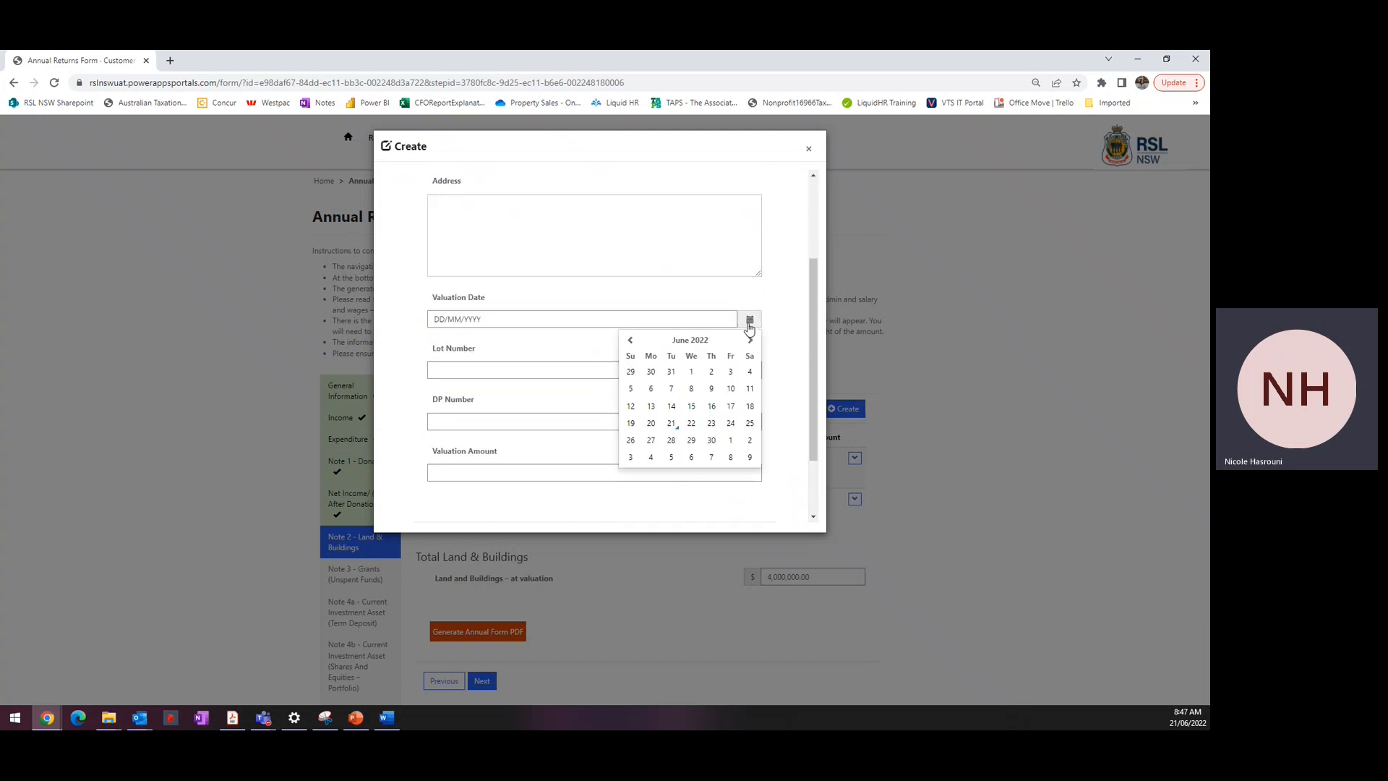
pyautogui.click(630, 340)
pyautogui.click(629, 340)
pyautogui.click(630, 340)
pyautogui.click(629, 340)
pyautogui.click(630, 340)
pyautogui.click(629, 340)
pyautogui.click(732, 441)
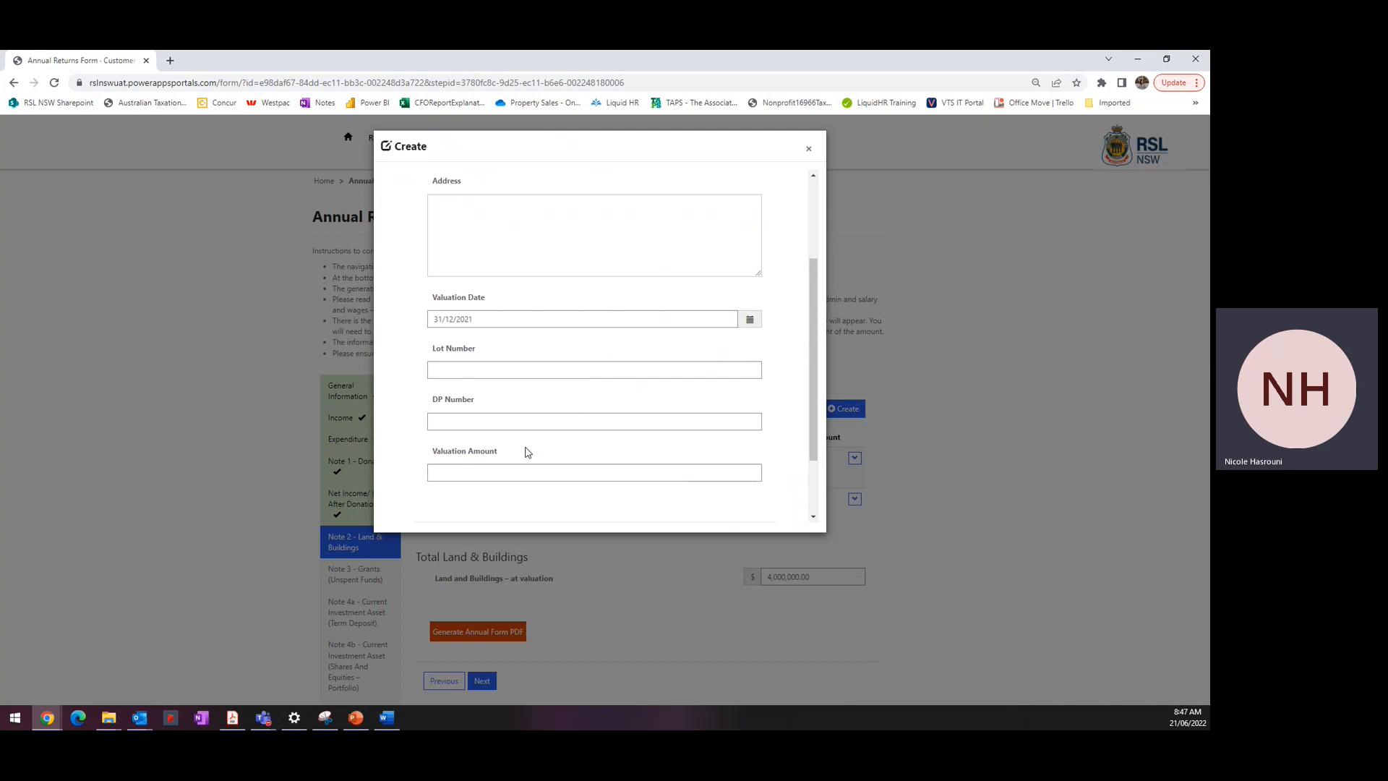
pyautogui.click(448, 472)
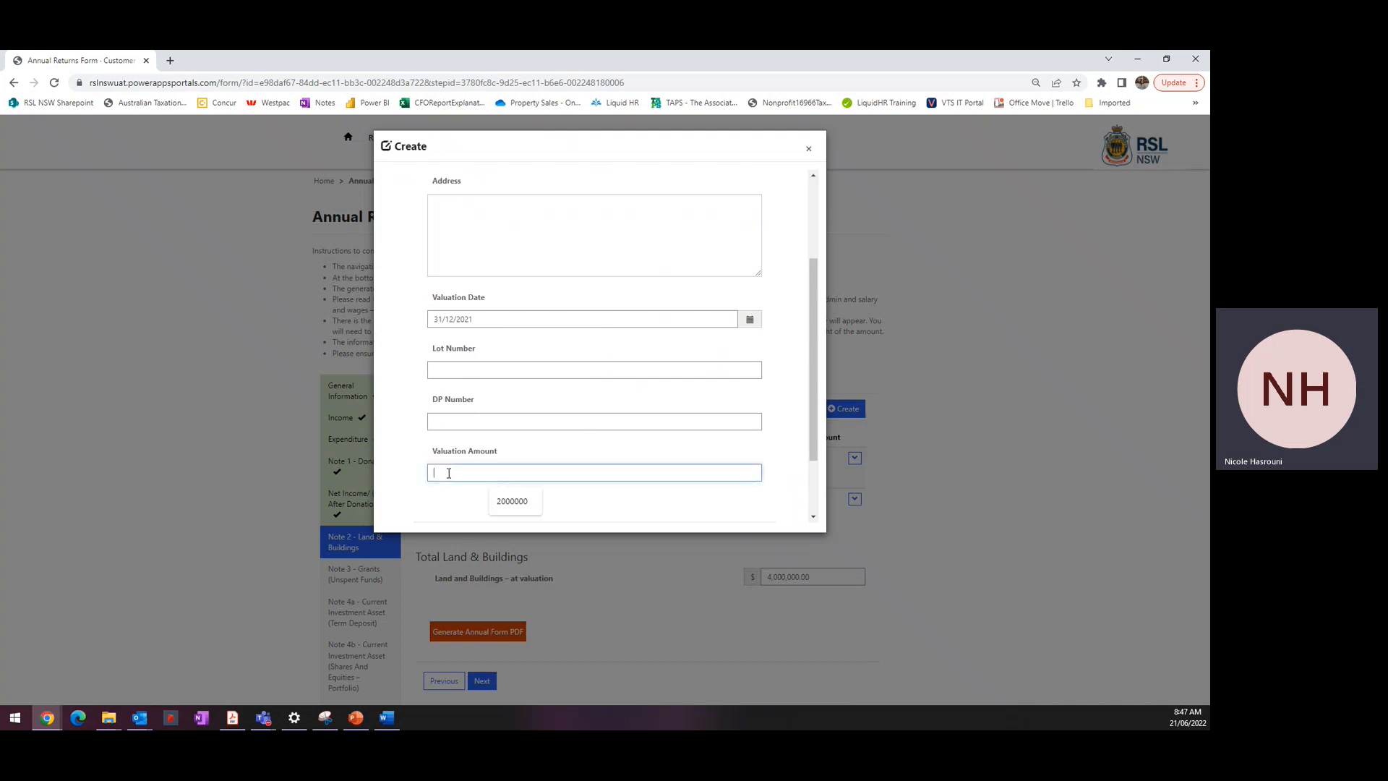
pyautogui.click(808, 151)
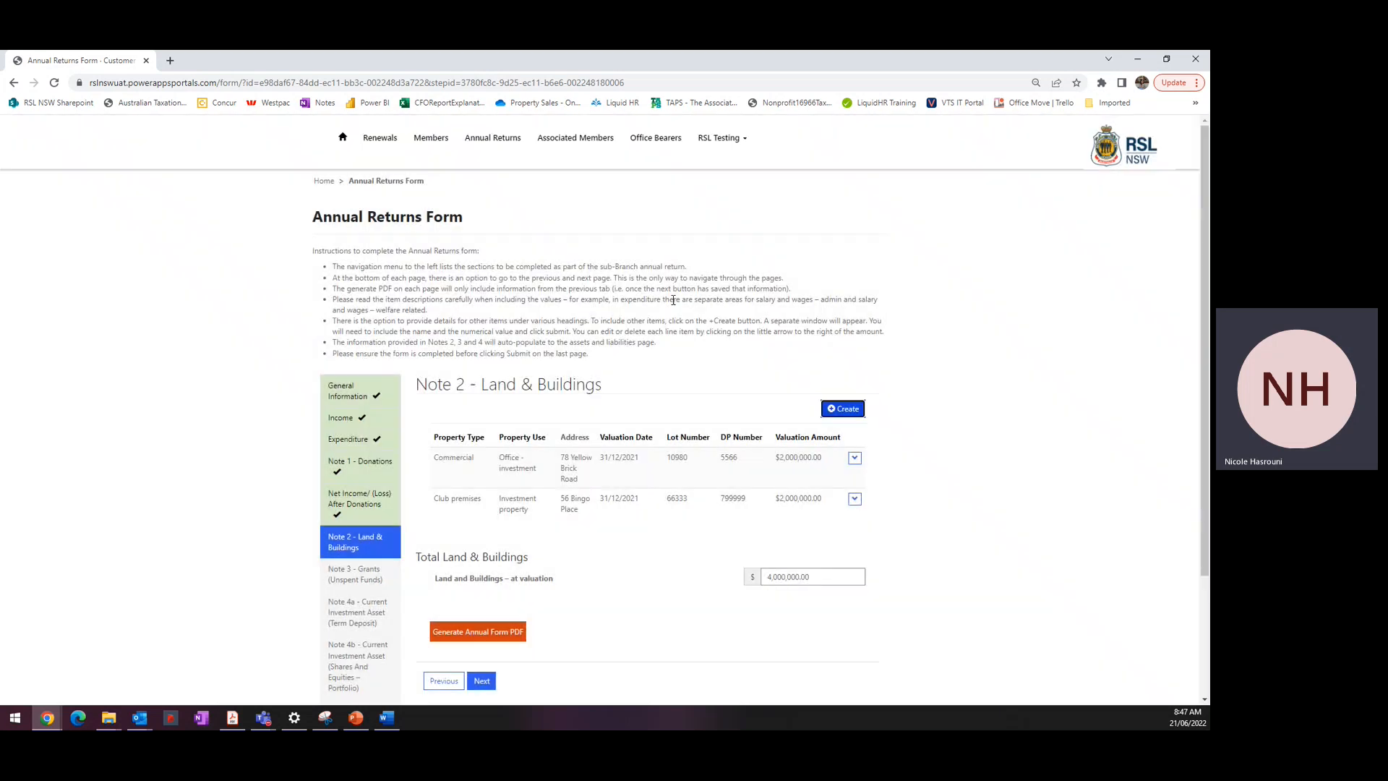
# - Continue from Land & Buildings to Note 3 - Grants (Unspent Funds) and open the Community Grant entry for editing
pyautogui.scroll(-2, 549, 497)
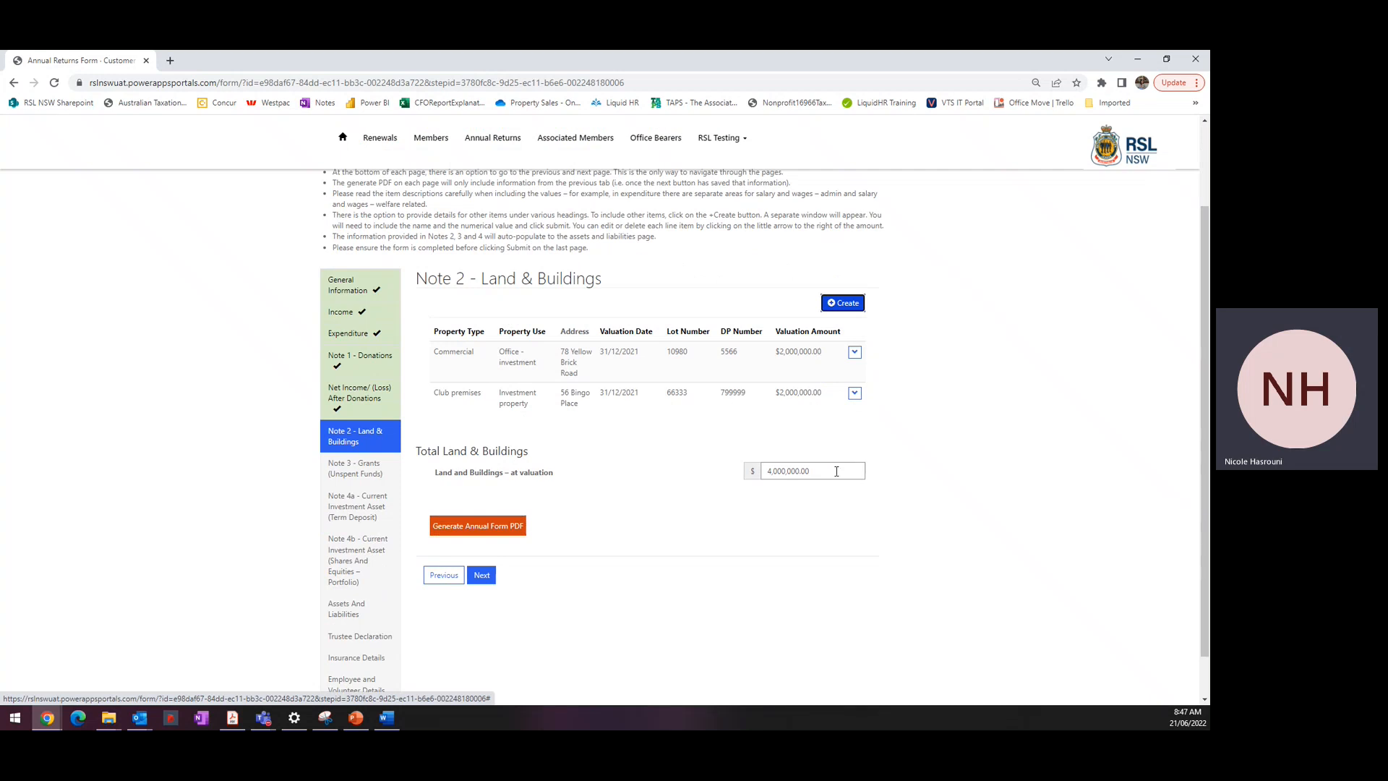
pyautogui.click(482, 576)
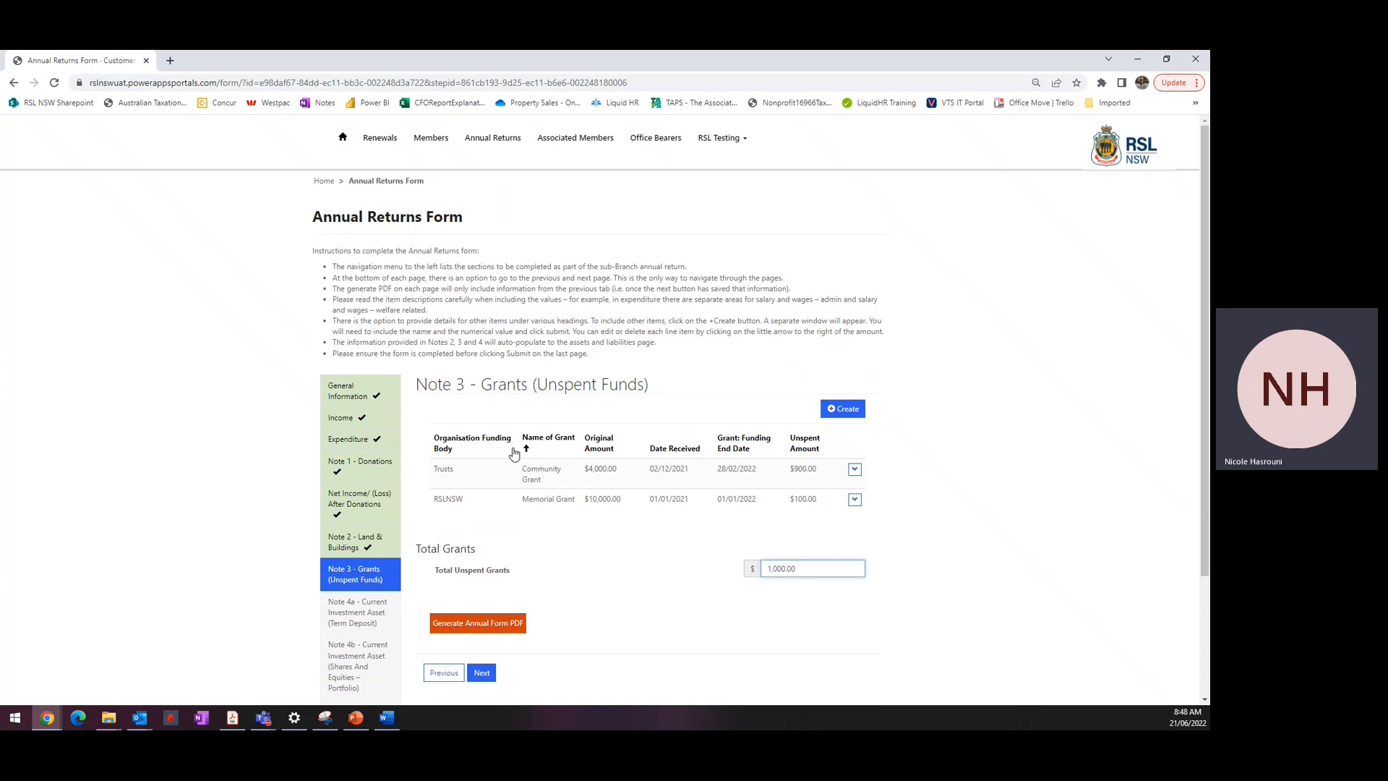
pyautogui.click(854, 470)
pyautogui.click(875, 489)
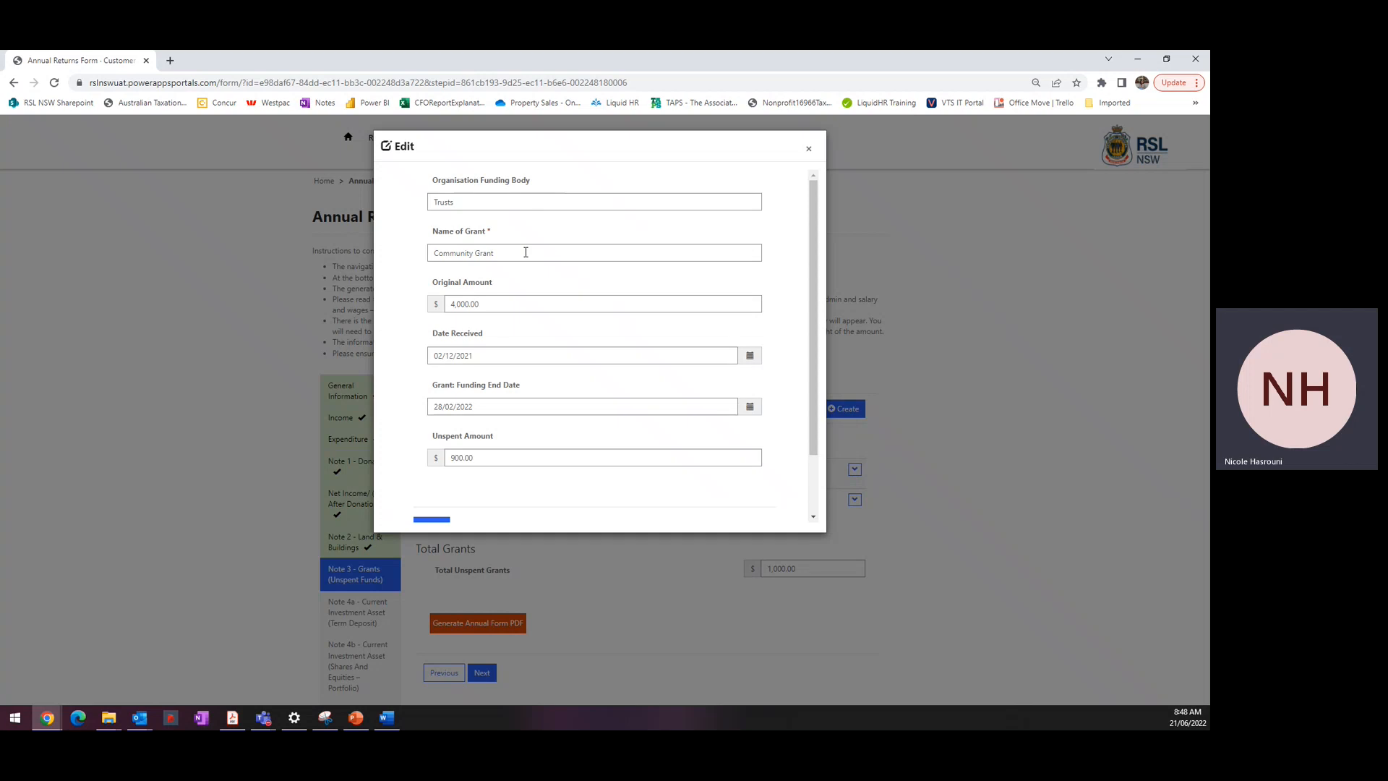
# - Review the Community Grant's original amount, dates and unspent amount, and submit the entry with its existing values
pyautogui.click(540, 299)
pyautogui.scroll(-1, 541, 299)
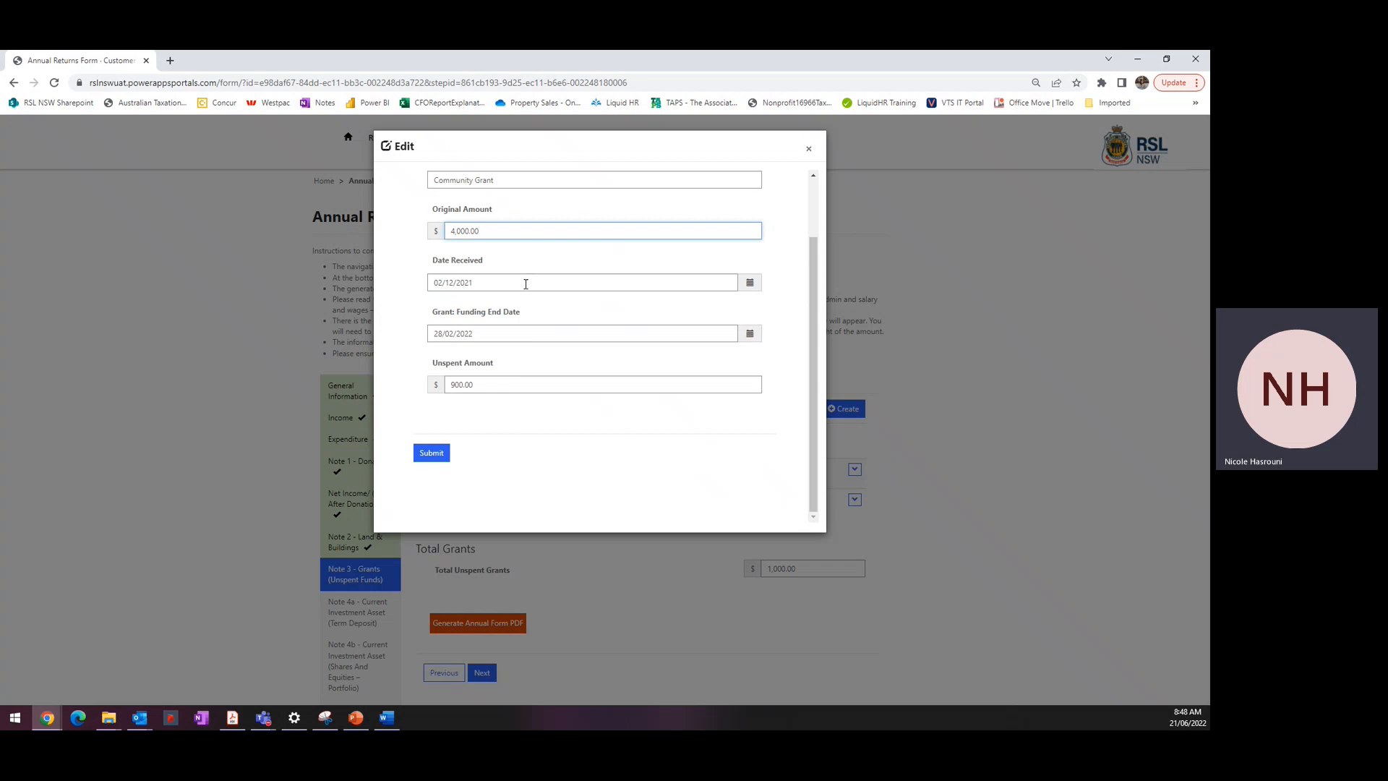
pyautogui.click(525, 284)
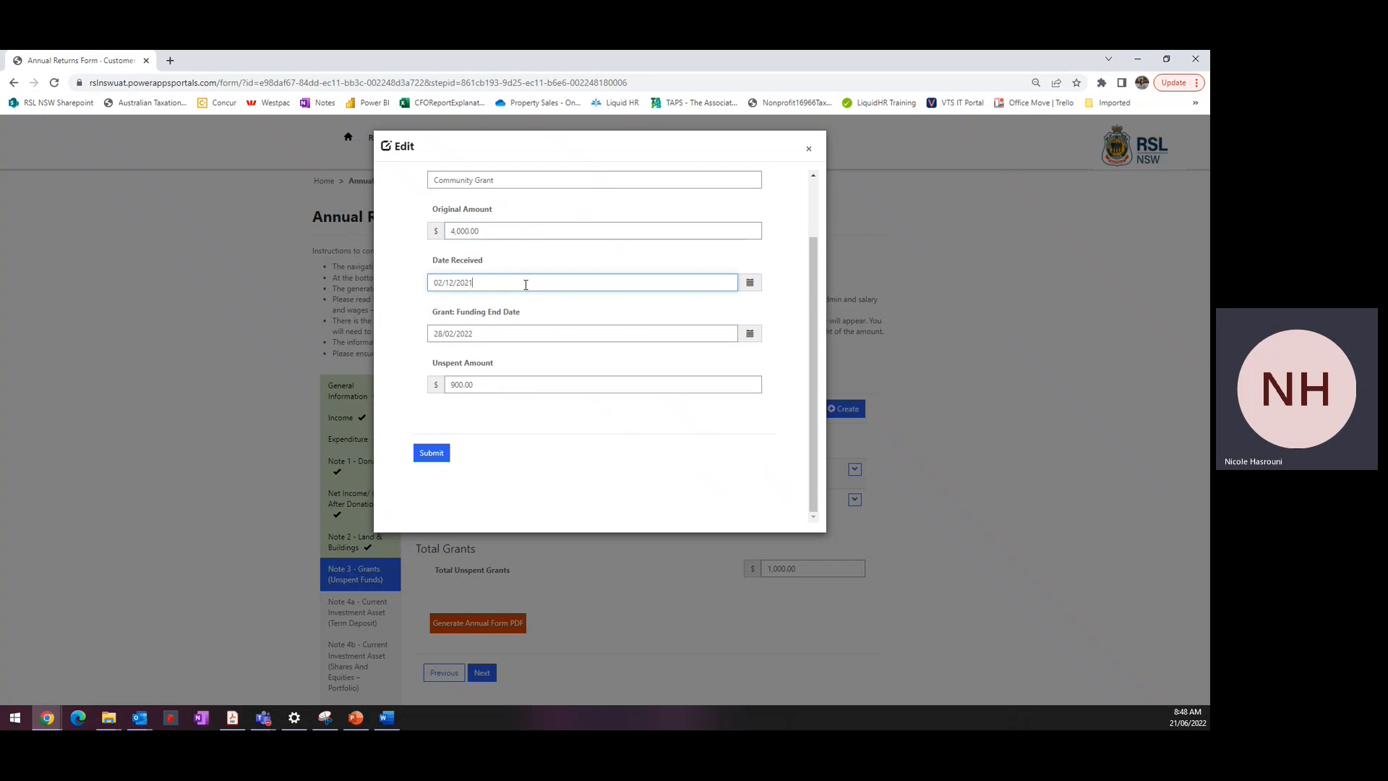
pyautogui.click(501, 334)
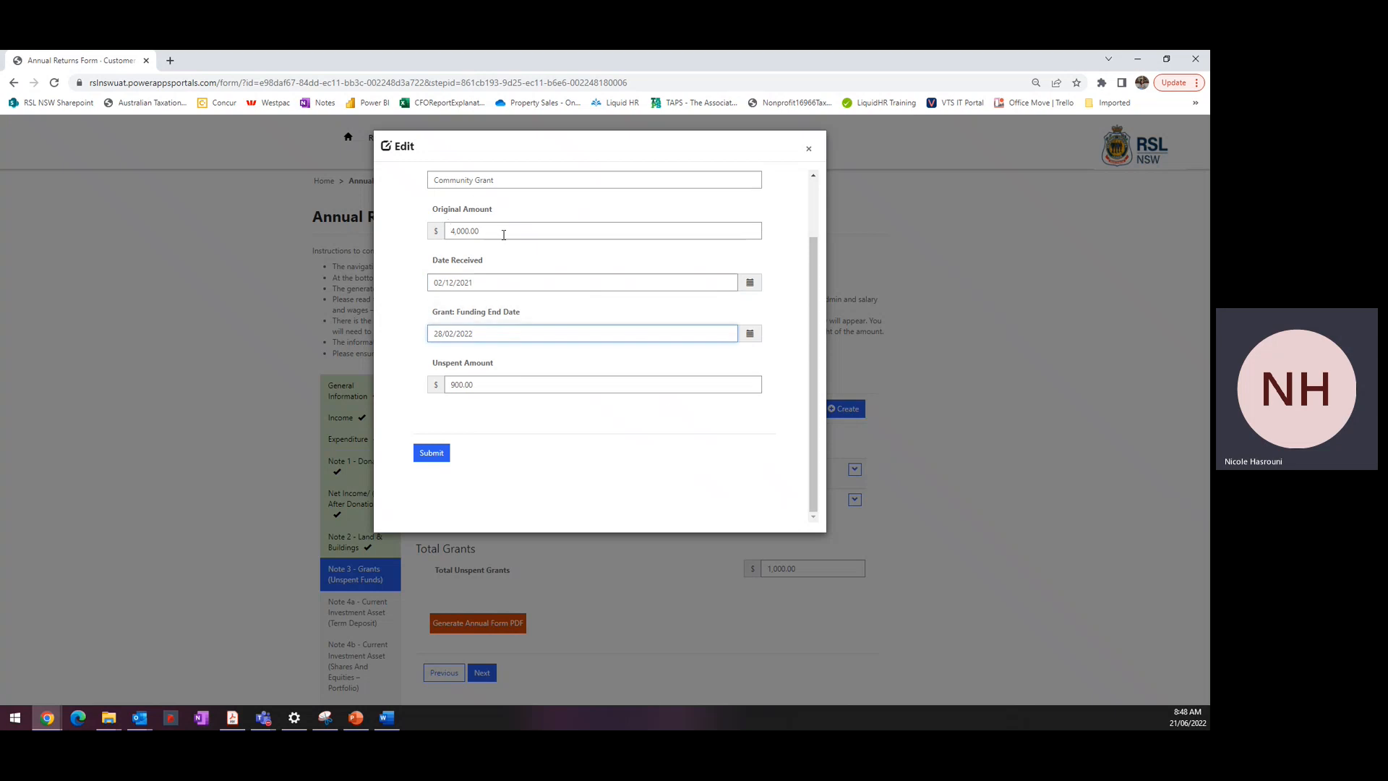
pyautogui.click(503, 385)
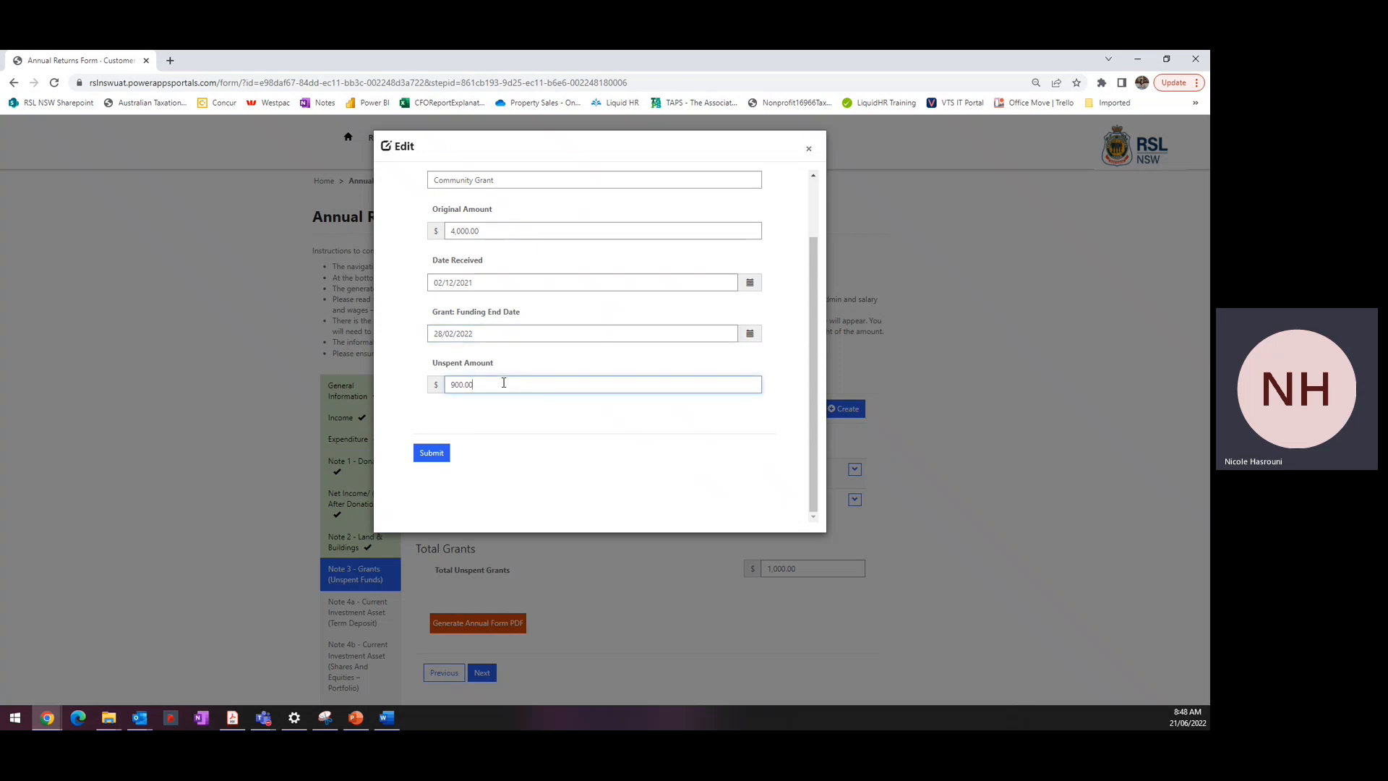
pyautogui.click(440, 454)
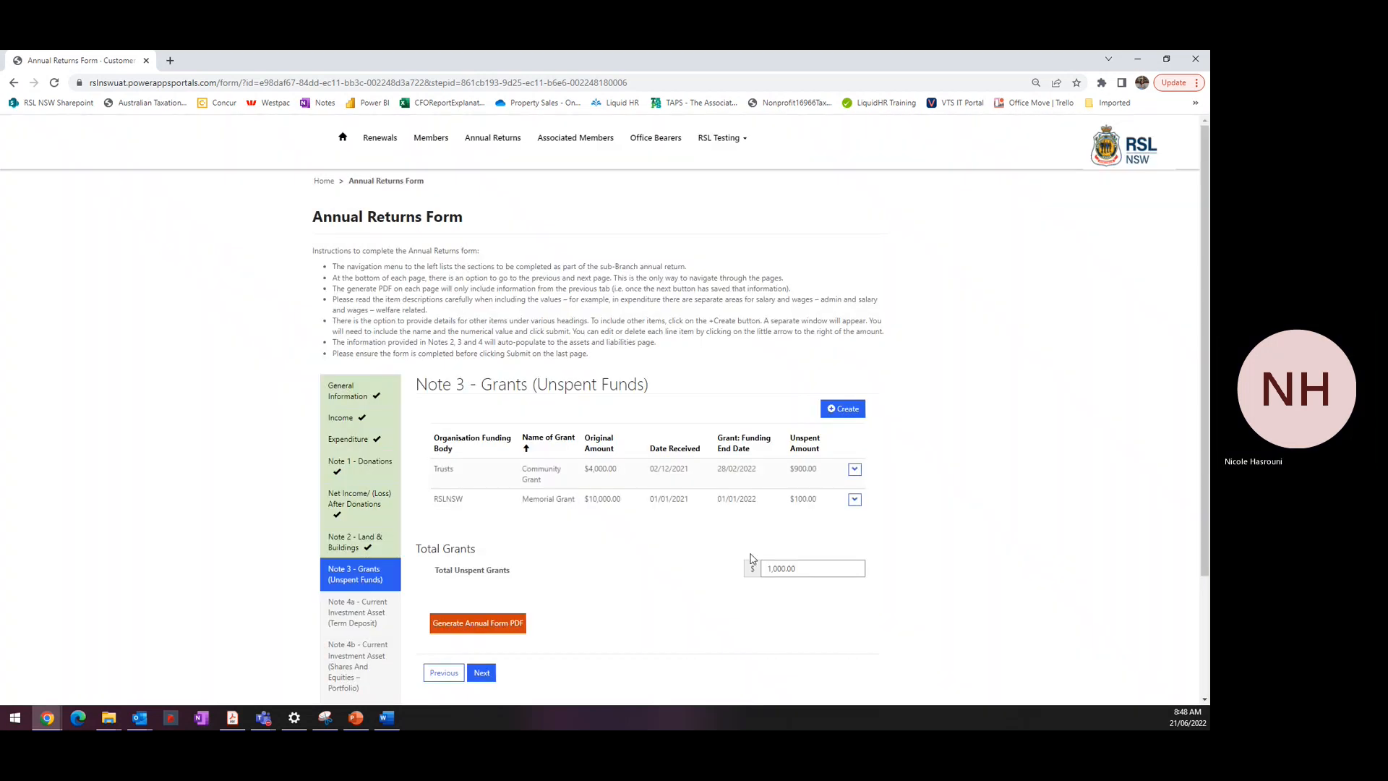
# - Save Note 3 by continuing to Note 4a - Current Investment Assets (Term Deposits), and view the listed deposits
pyautogui.scroll(-1, 477, 661)
pyautogui.click(480, 646)
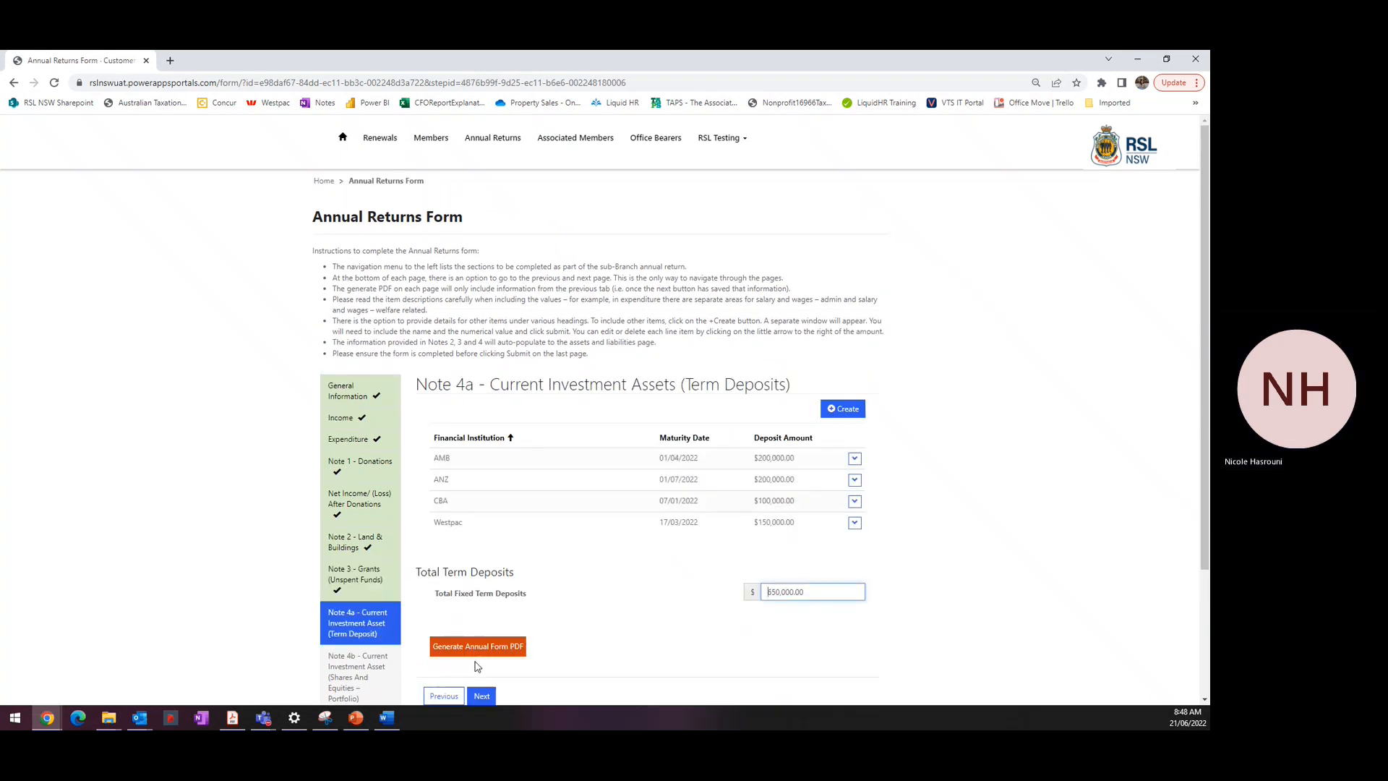
pyautogui.scroll(-1, 542, 477)
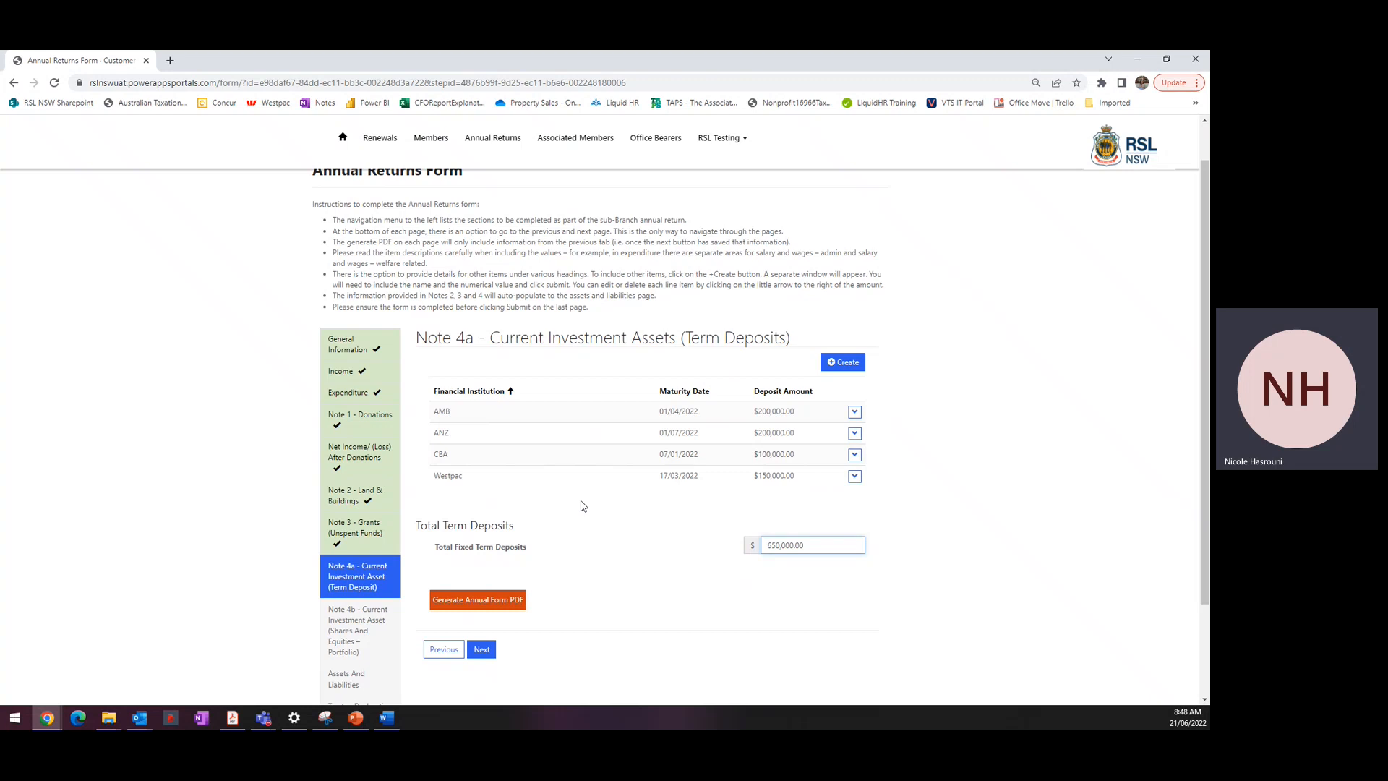
# - Open the AMB term deposit for editing, review its institution, maturity date and deposit amount fields, and close it without submitting
pyautogui.click(856, 412)
pyautogui.click(867, 424)
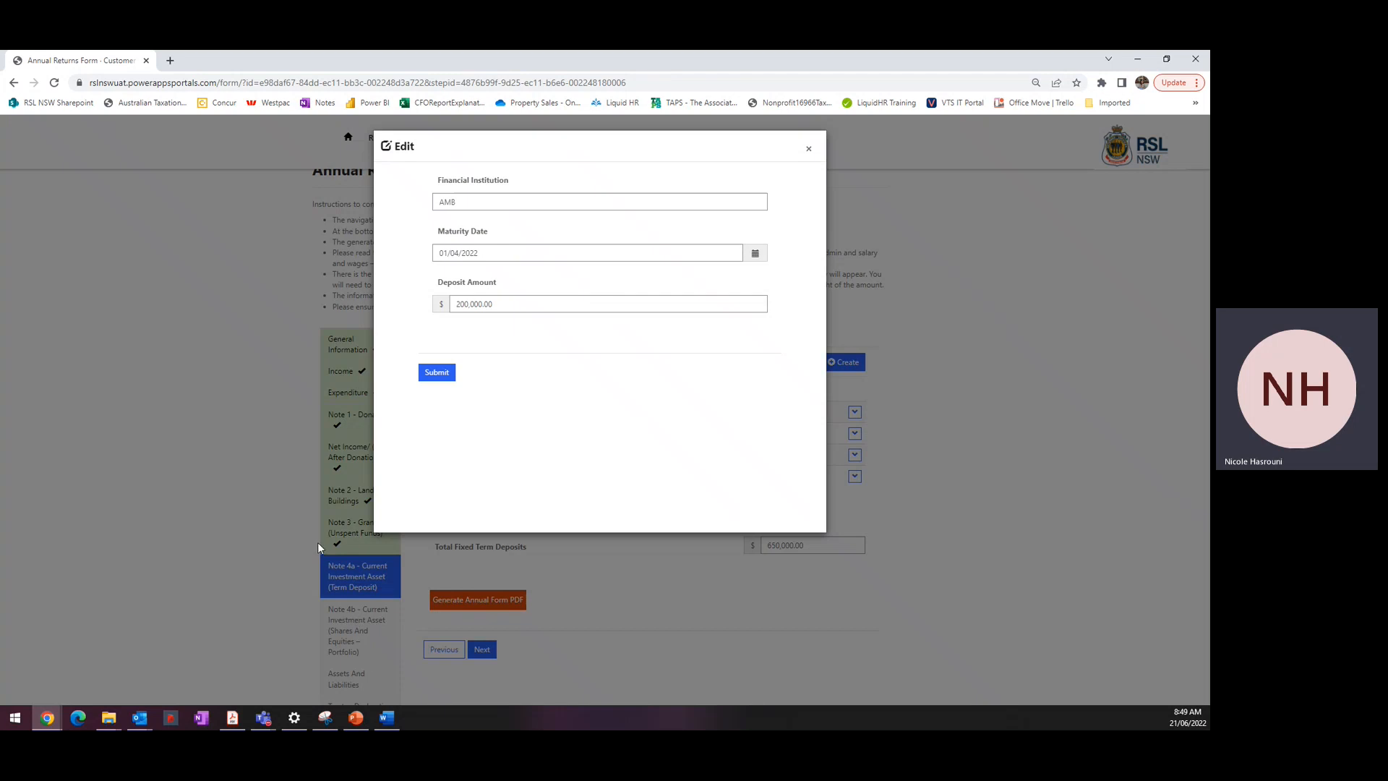
pyautogui.click(521, 201)
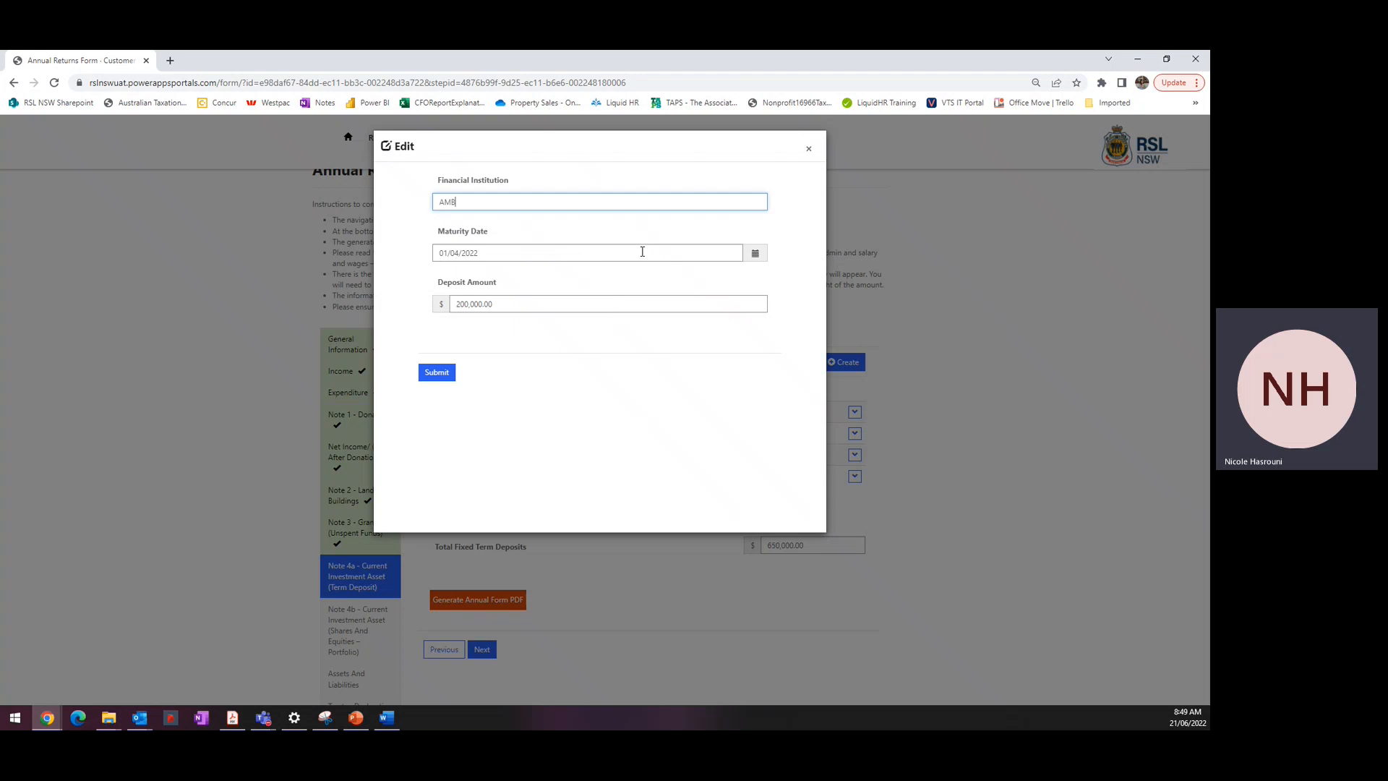
pyautogui.click(774, 232)
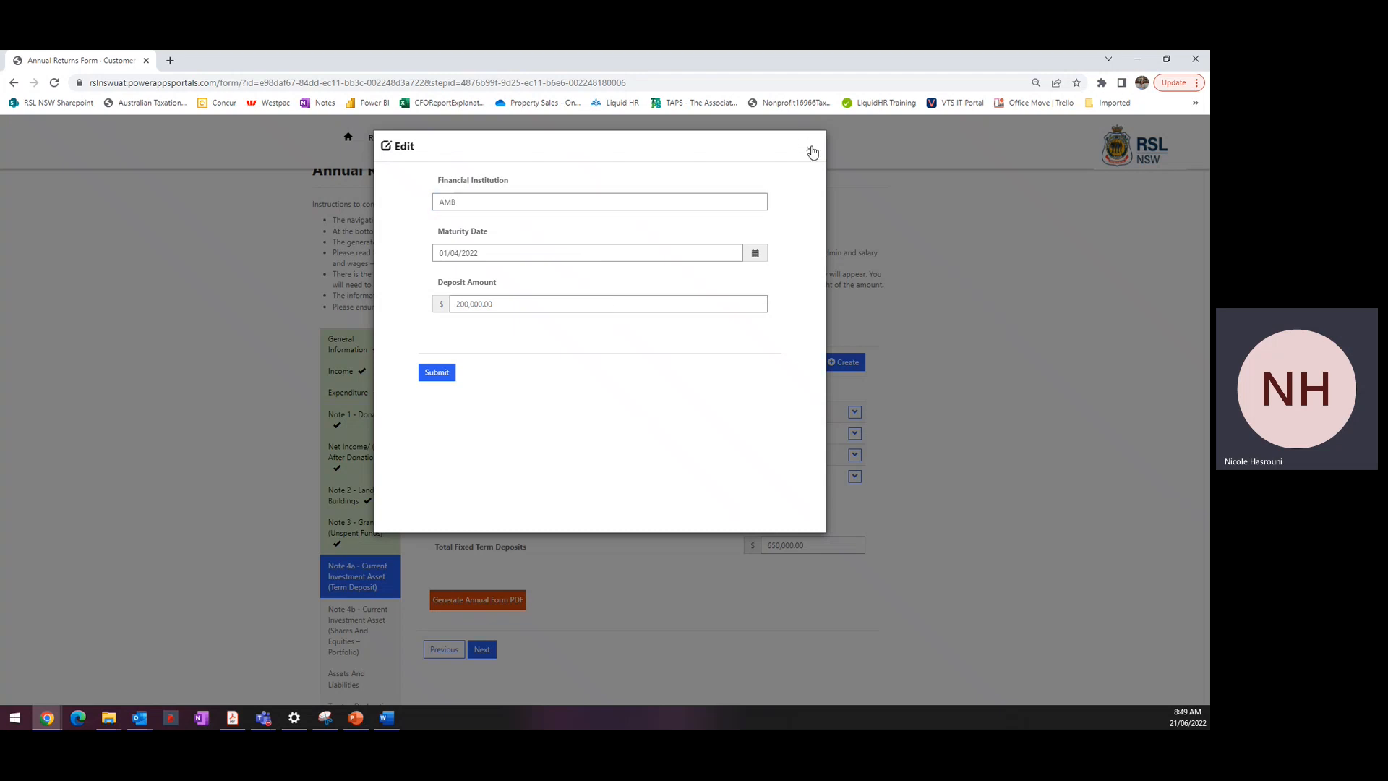
pyautogui.click(811, 150)
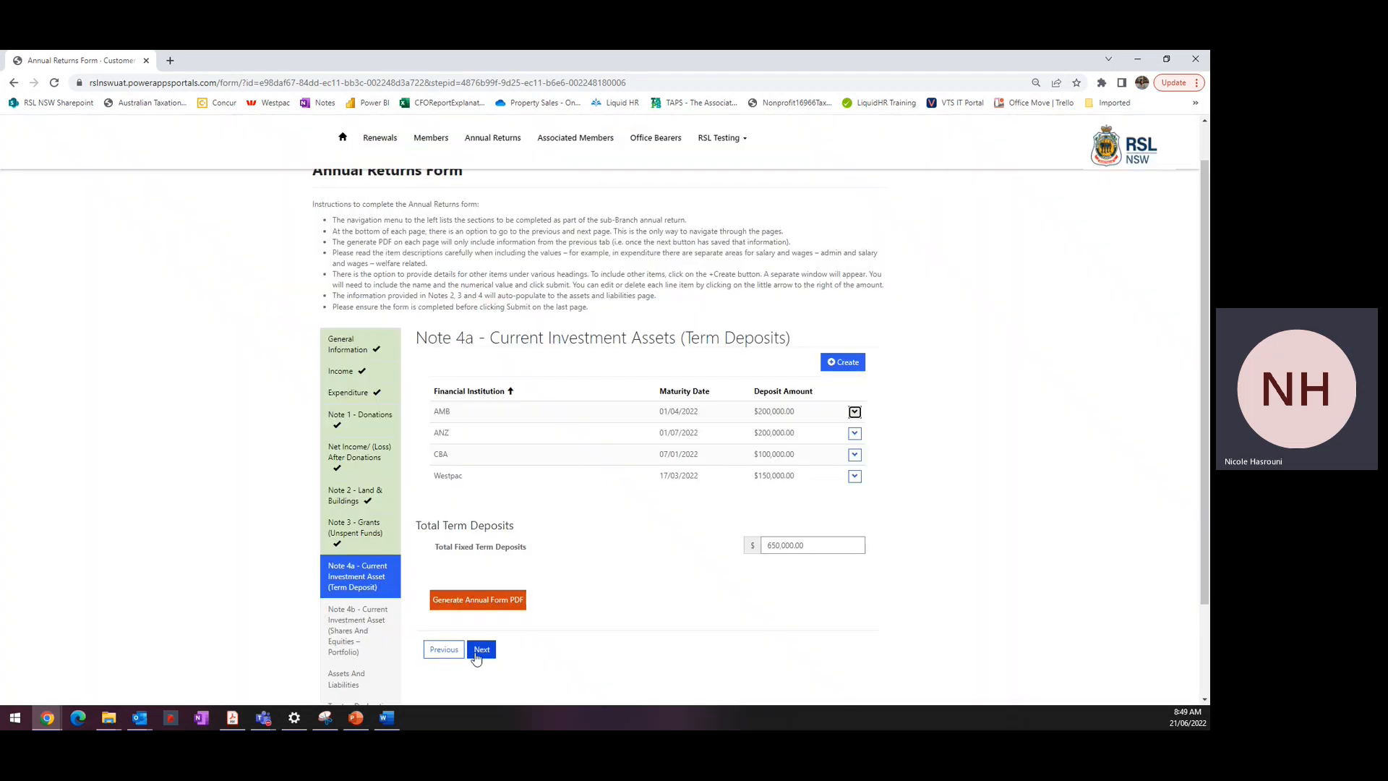
# - Save Note 4a by continuing to Note 4b - Current Investment Asset (Shares And Equities – Portfolio), and view the listed portfolios and total
pyautogui.click(480, 650)
pyautogui.scroll(-2, 567, 614)
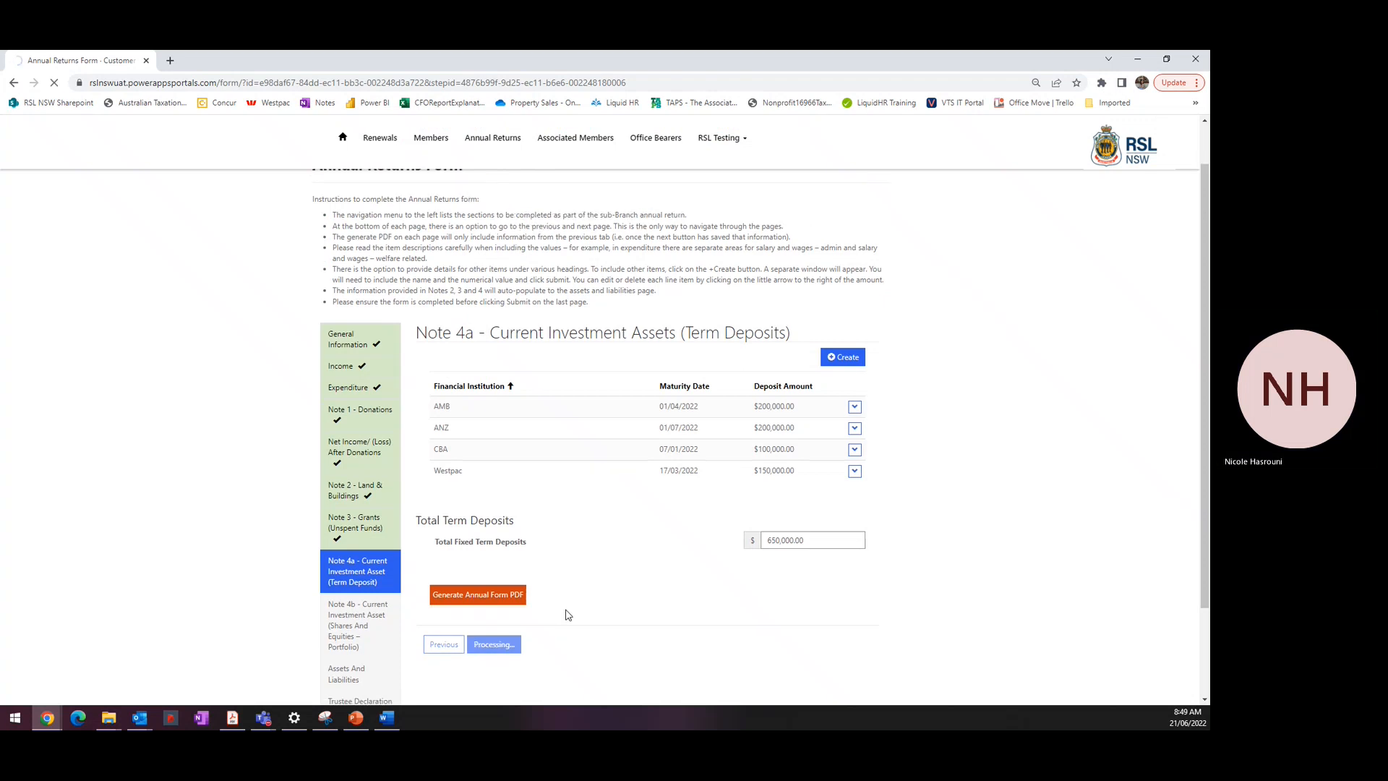
pyautogui.scroll(-1, 612, 591)
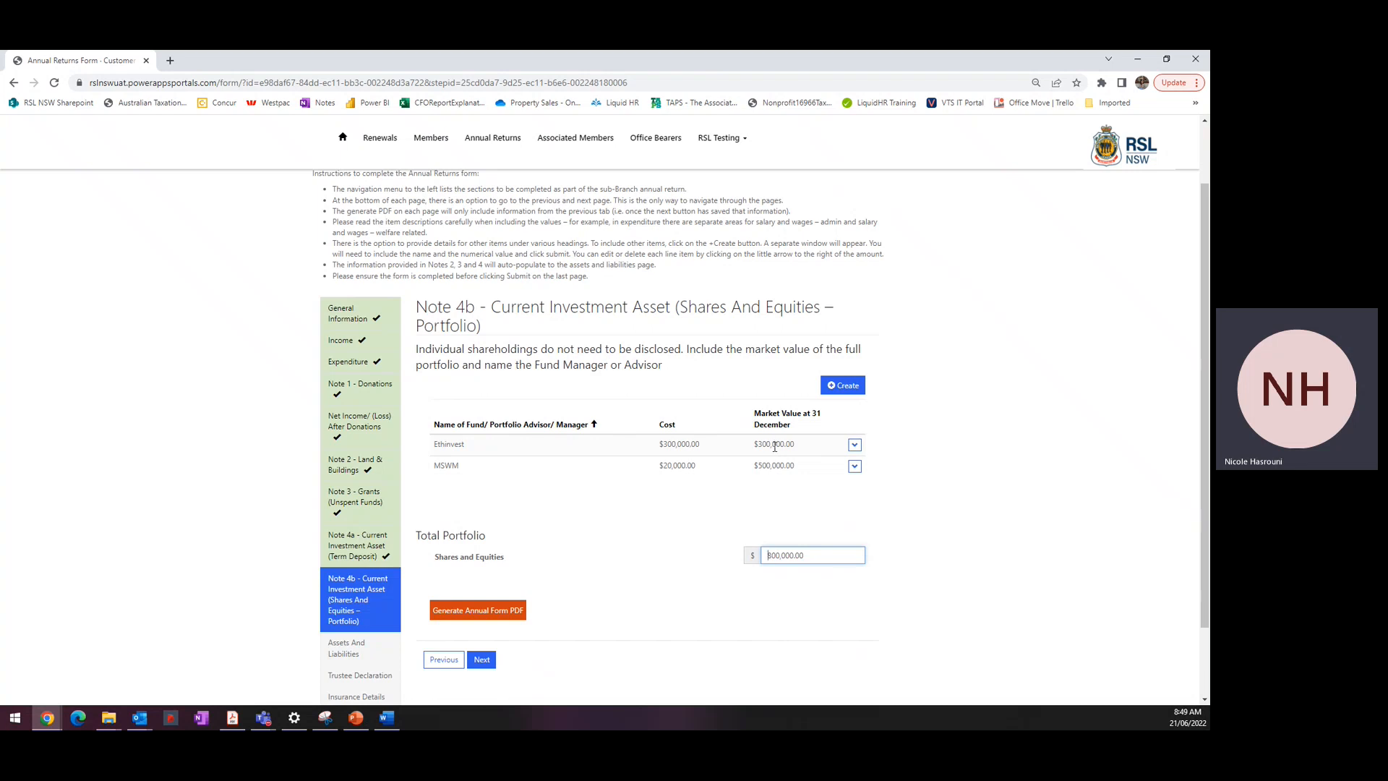
pyautogui.scroll(-2, 774, 446)
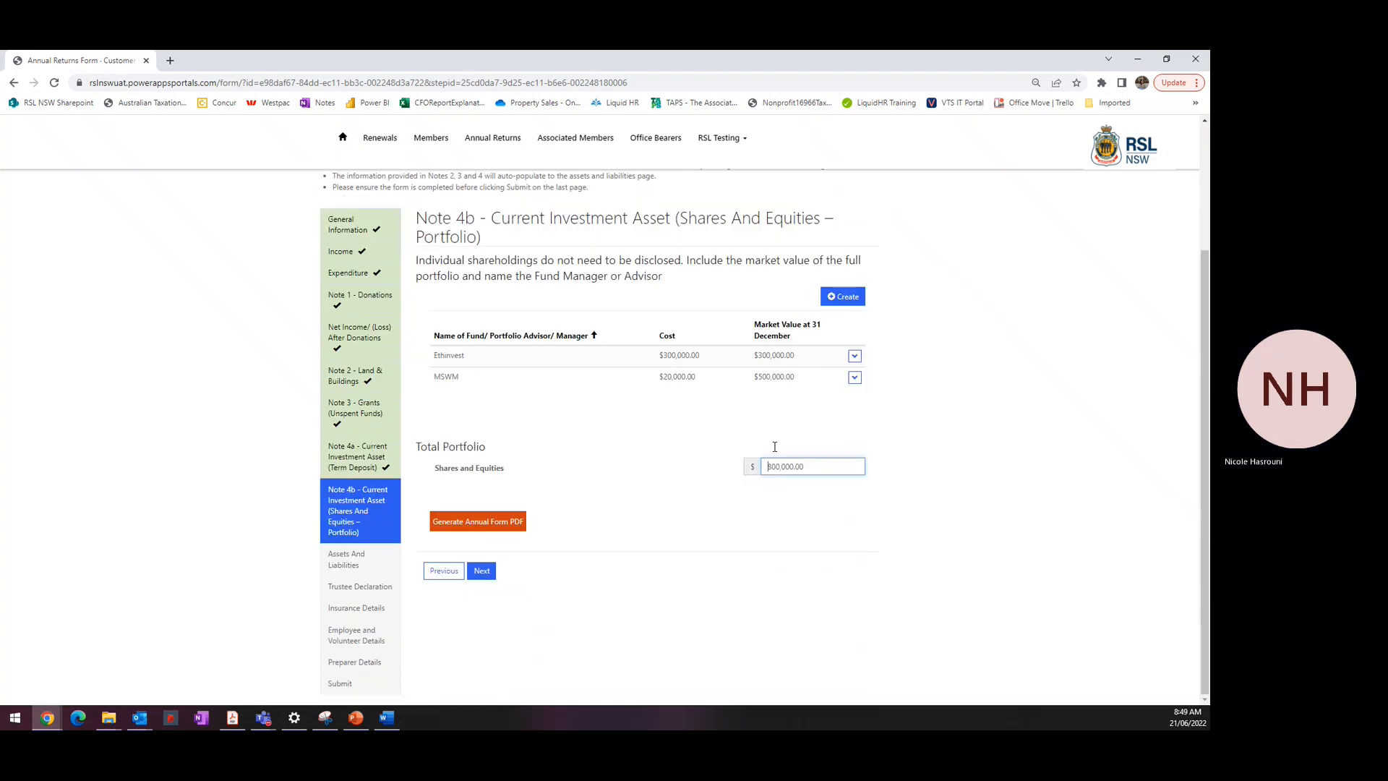
# - Continue from Note 4b to Assets And Liabilities and review the cash and fundraising appeals stock amounts
pyautogui.click(480, 571)
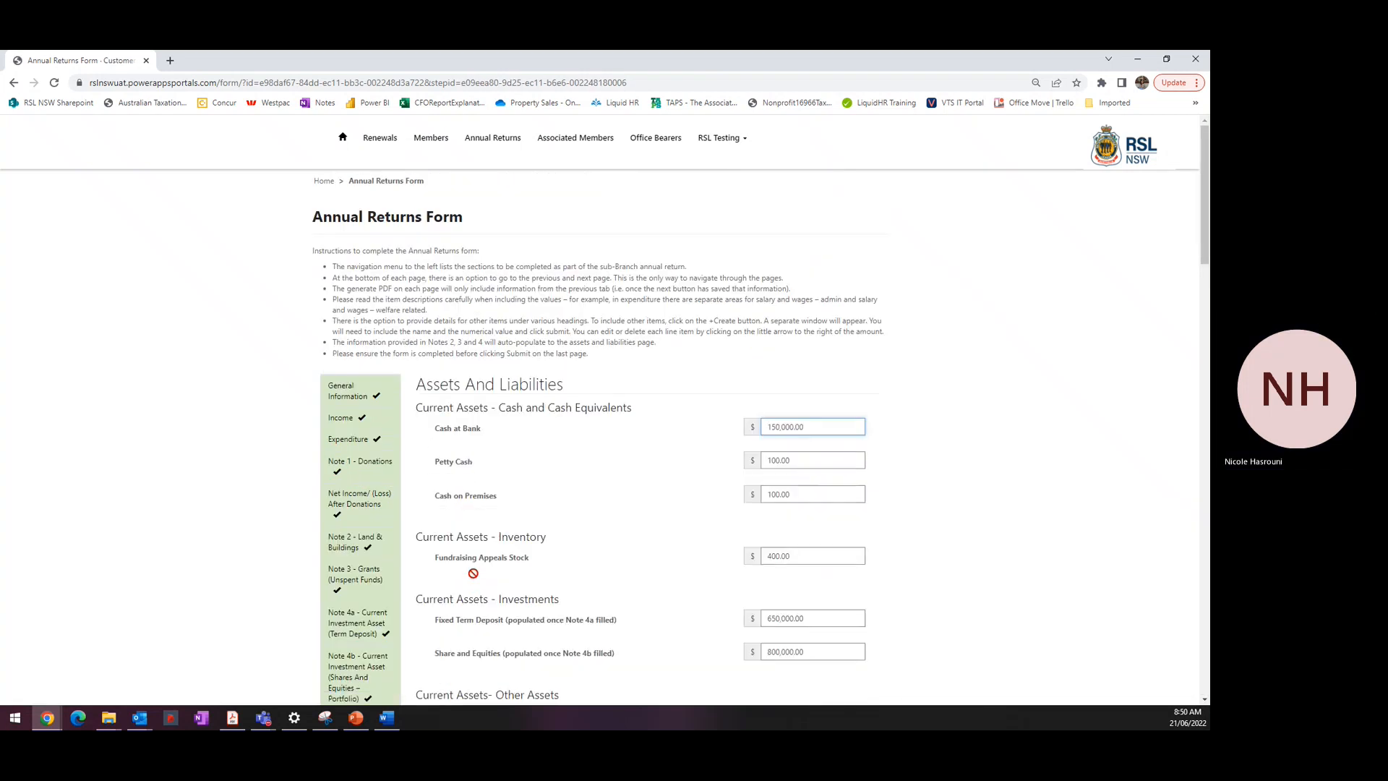
pyautogui.scroll(-2, 553, 470)
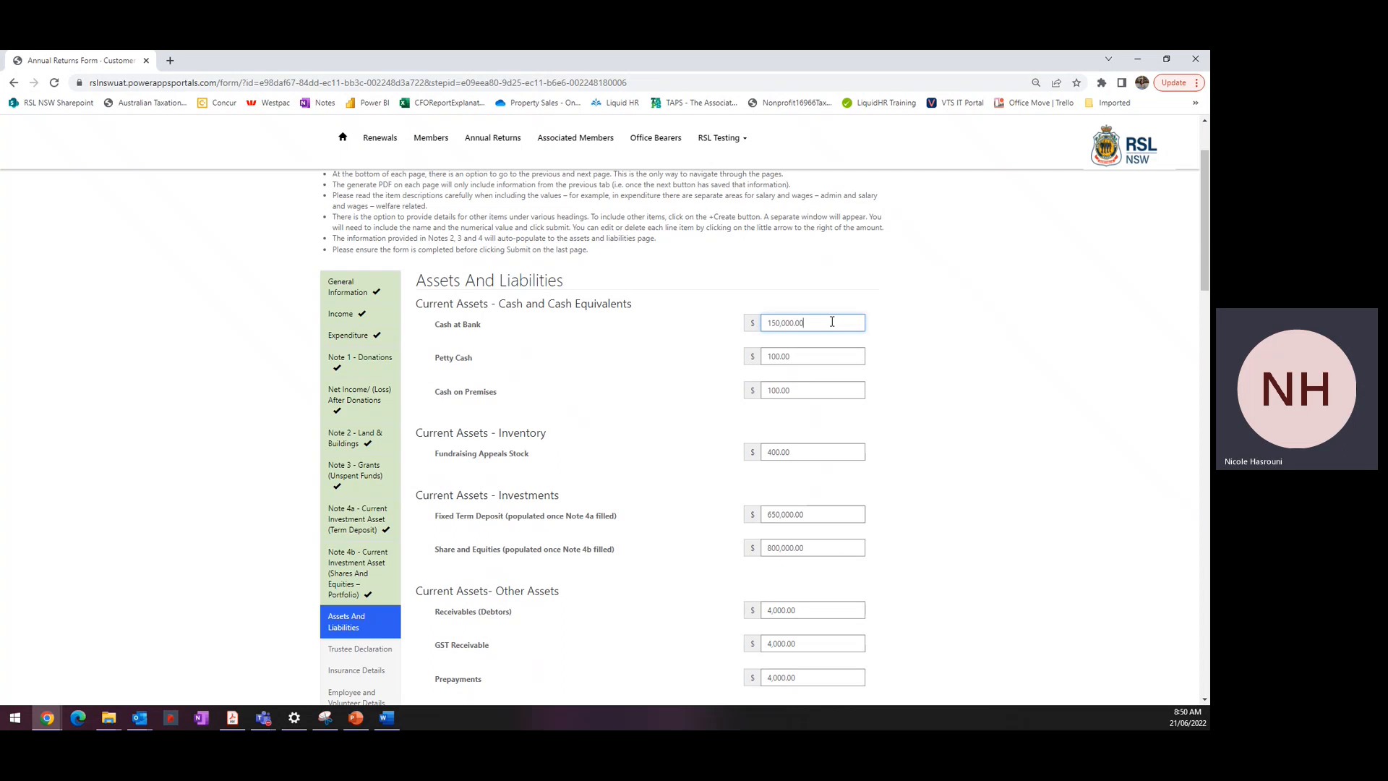
pyautogui.scroll(-1, 825, 375)
pyautogui.scroll(-1, 825, 375)
pyautogui.click(818, 383)
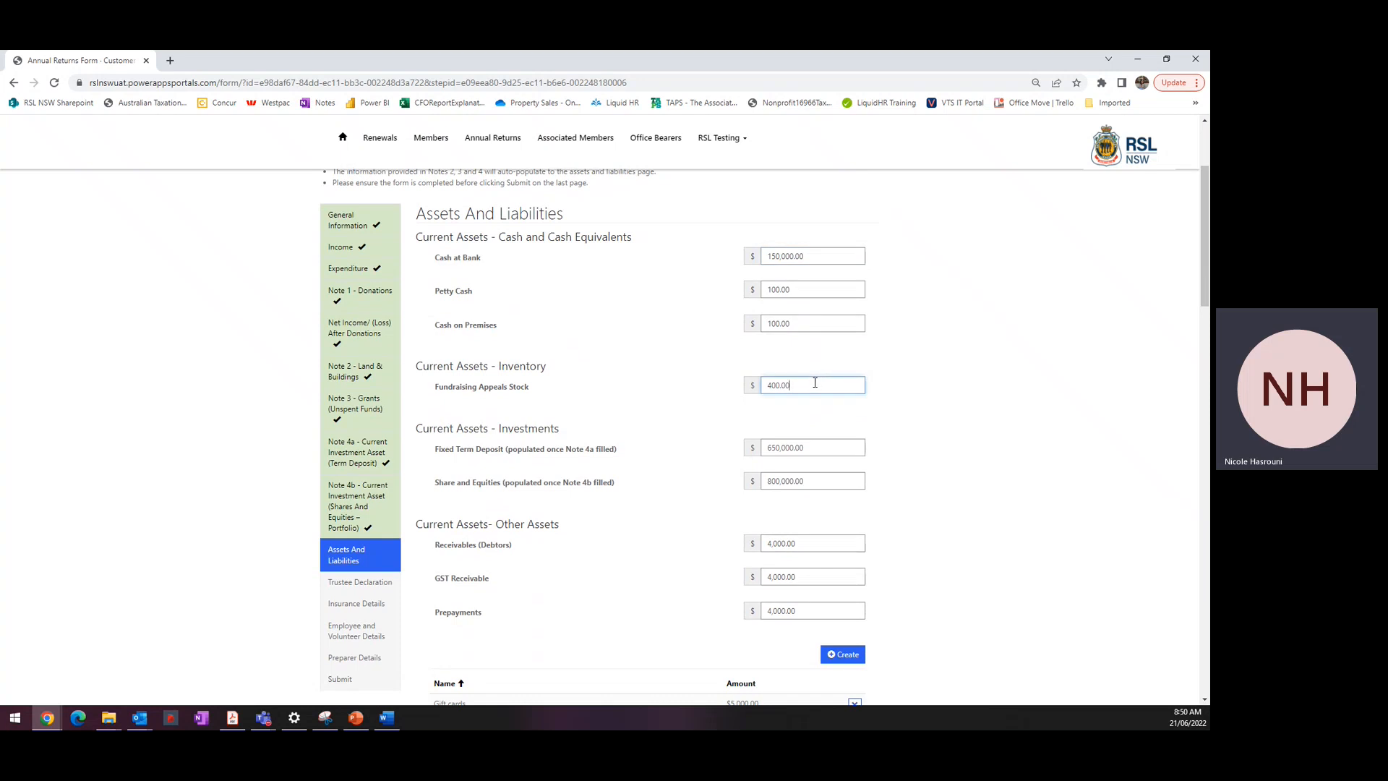
pyautogui.scroll(-1, 815, 383)
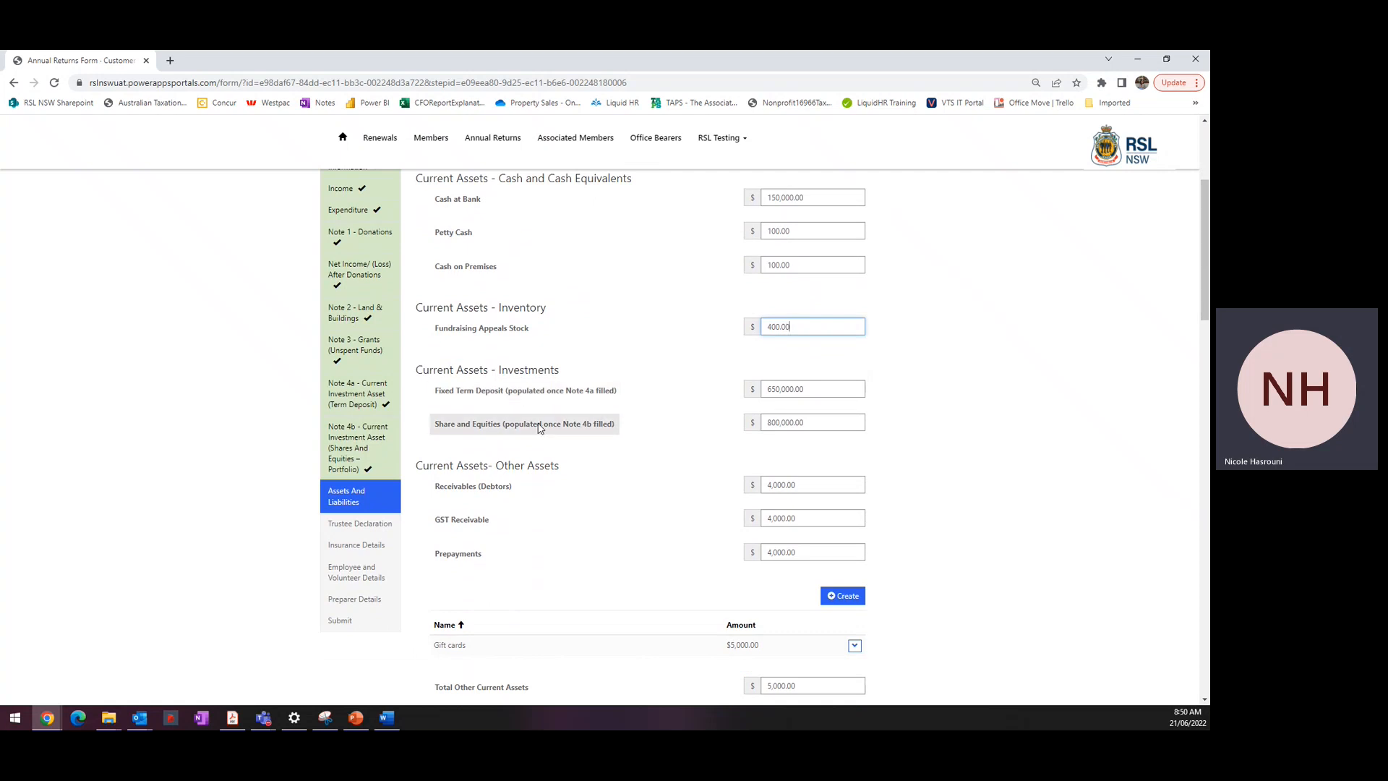
# - Review the fixed term deposit and shares amounts populated from Notes 4a and 4b, and the other current assets
pyautogui.click(808, 390)
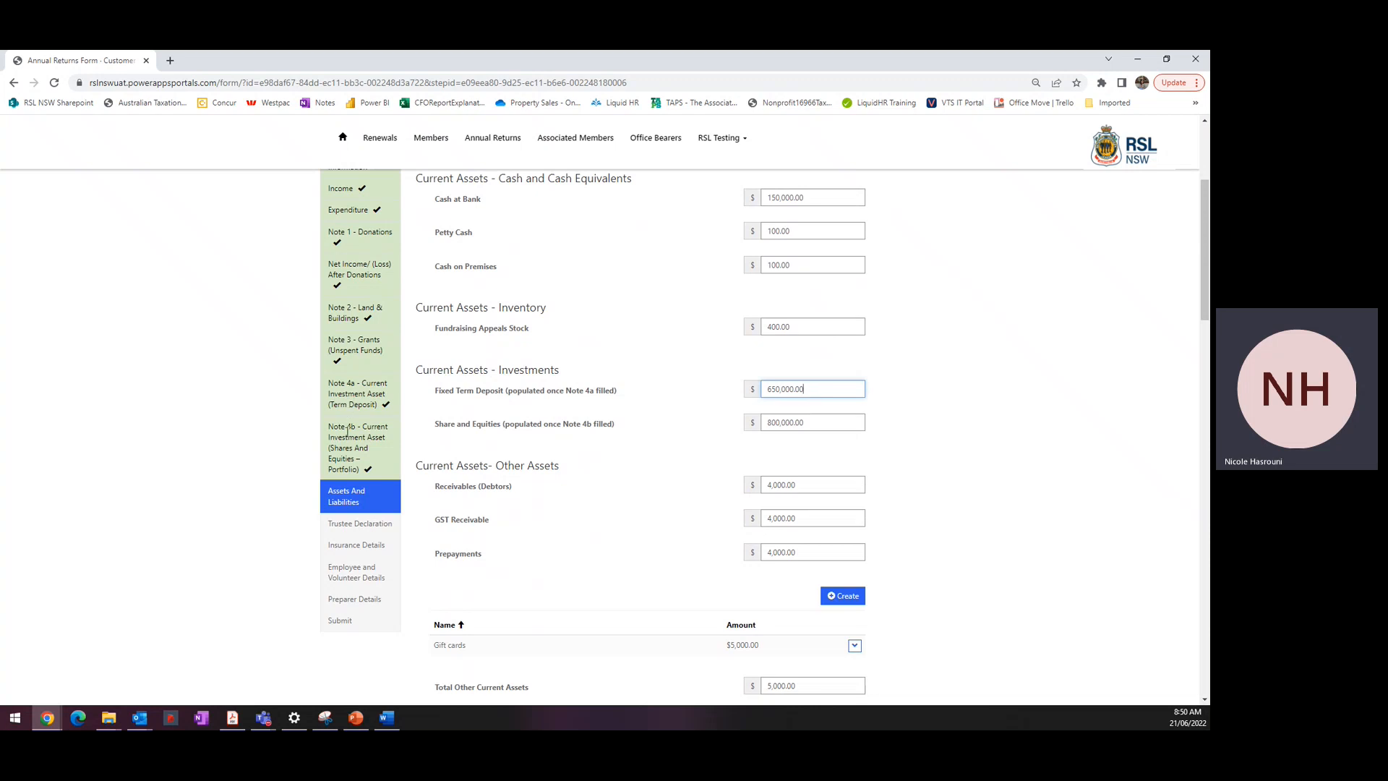
pyautogui.scroll(-1, 607, 456)
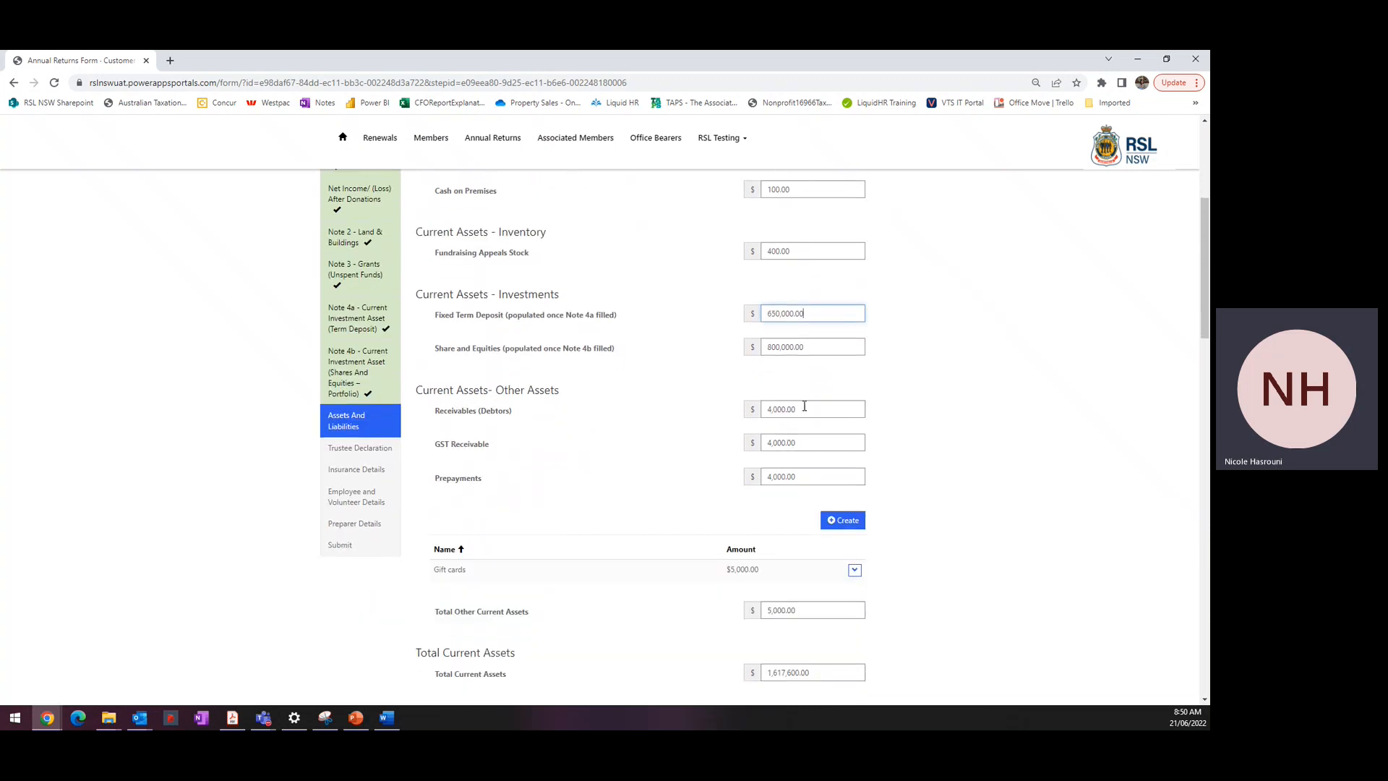
pyautogui.scroll(-1, 815, 456)
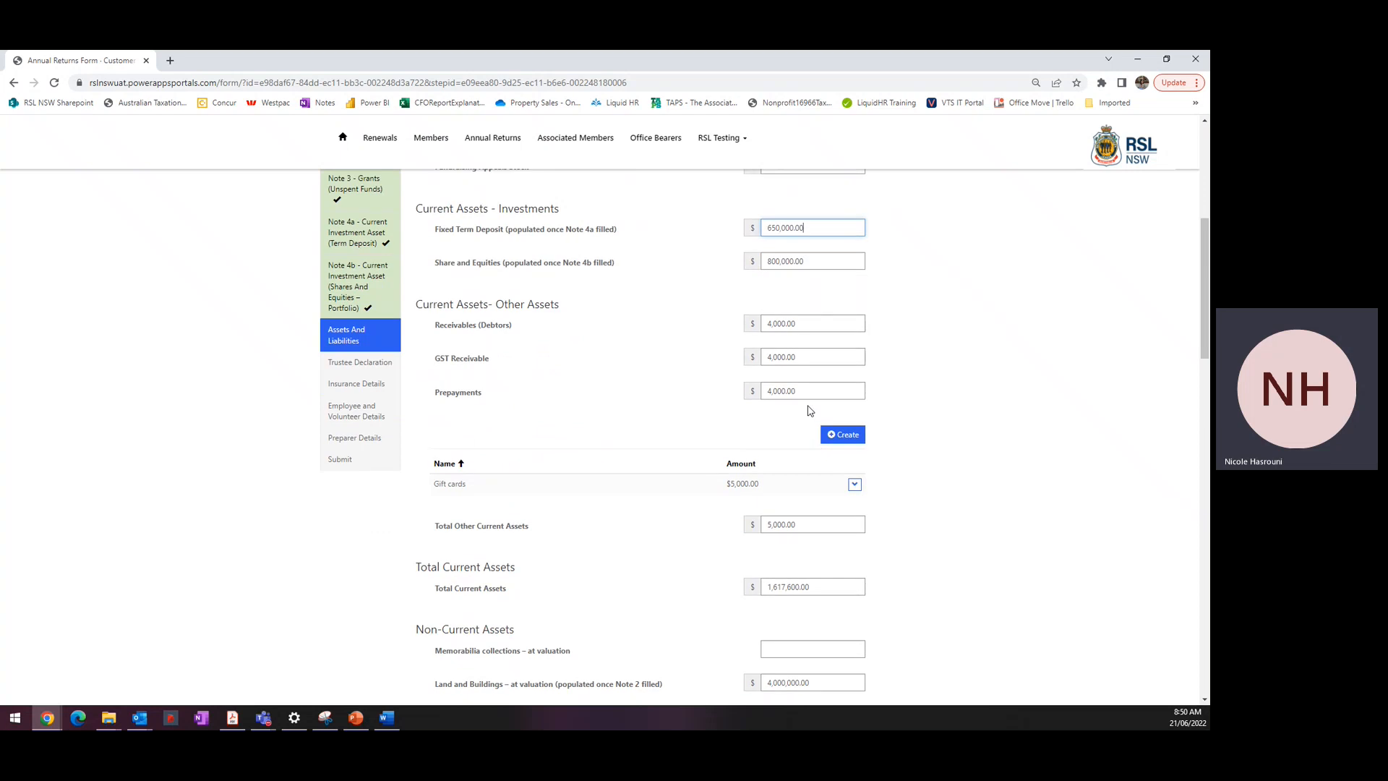
pyautogui.scroll(-1, 607, 488)
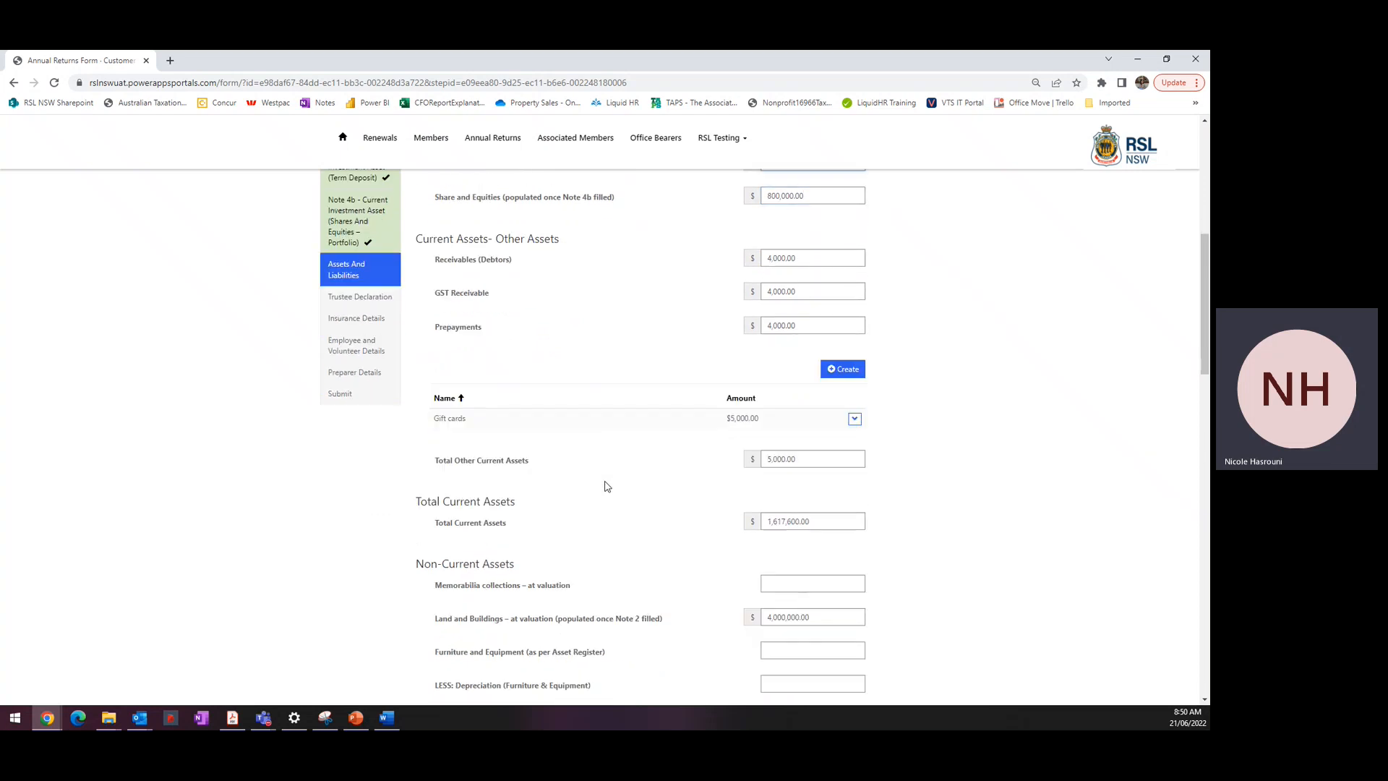
# - View the blank form for adding another current asset, close it without submitting, and show the Gift cards entry's edit and delete options
pyautogui.click(857, 376)
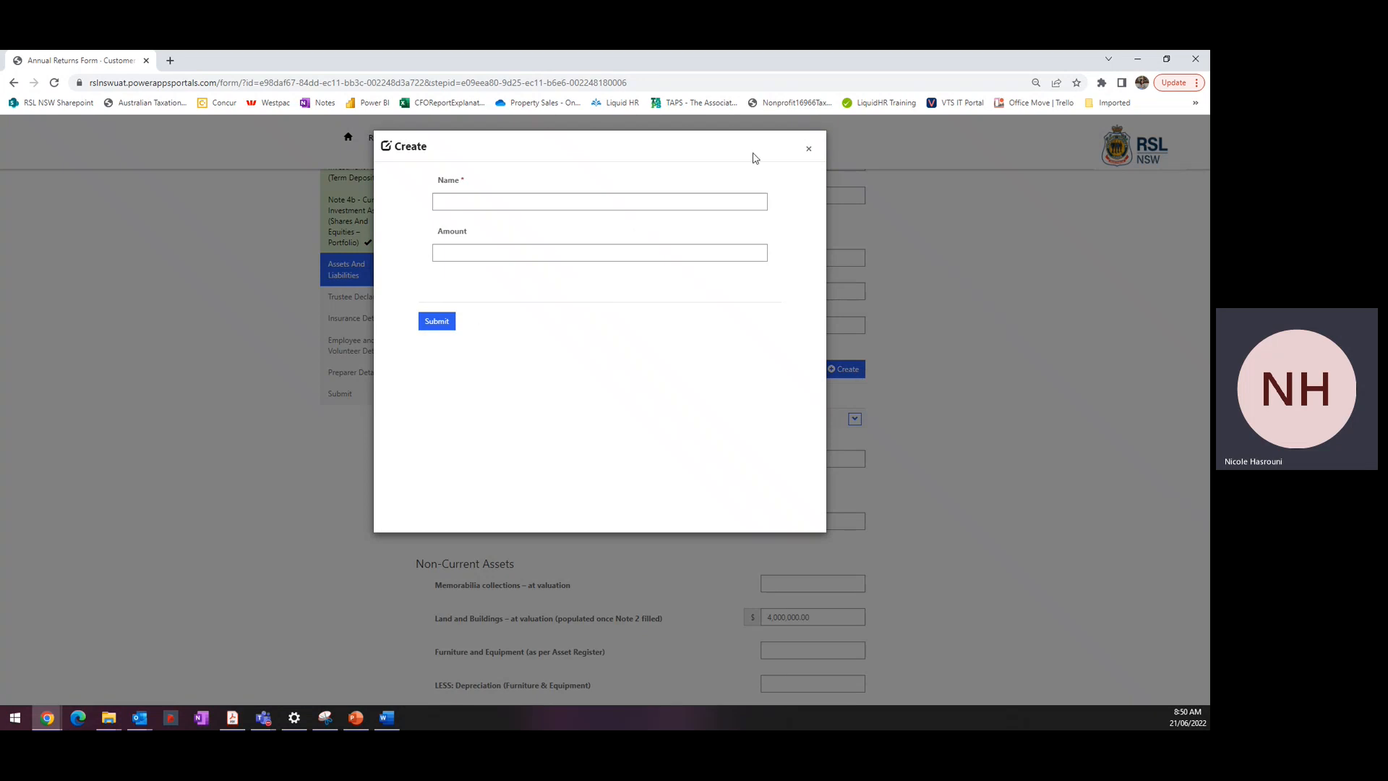
pyautogui.click(808, 150)
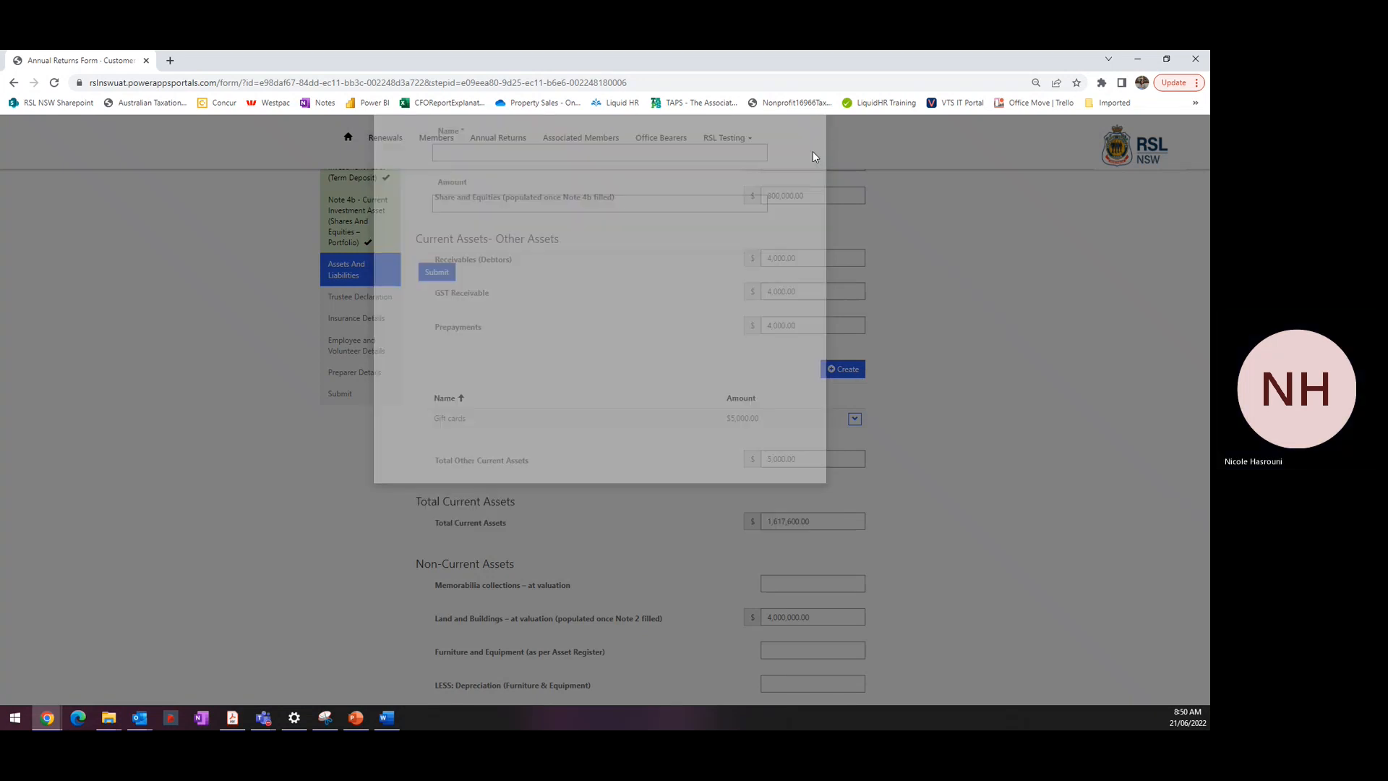
pyautogui.click(855, 419)
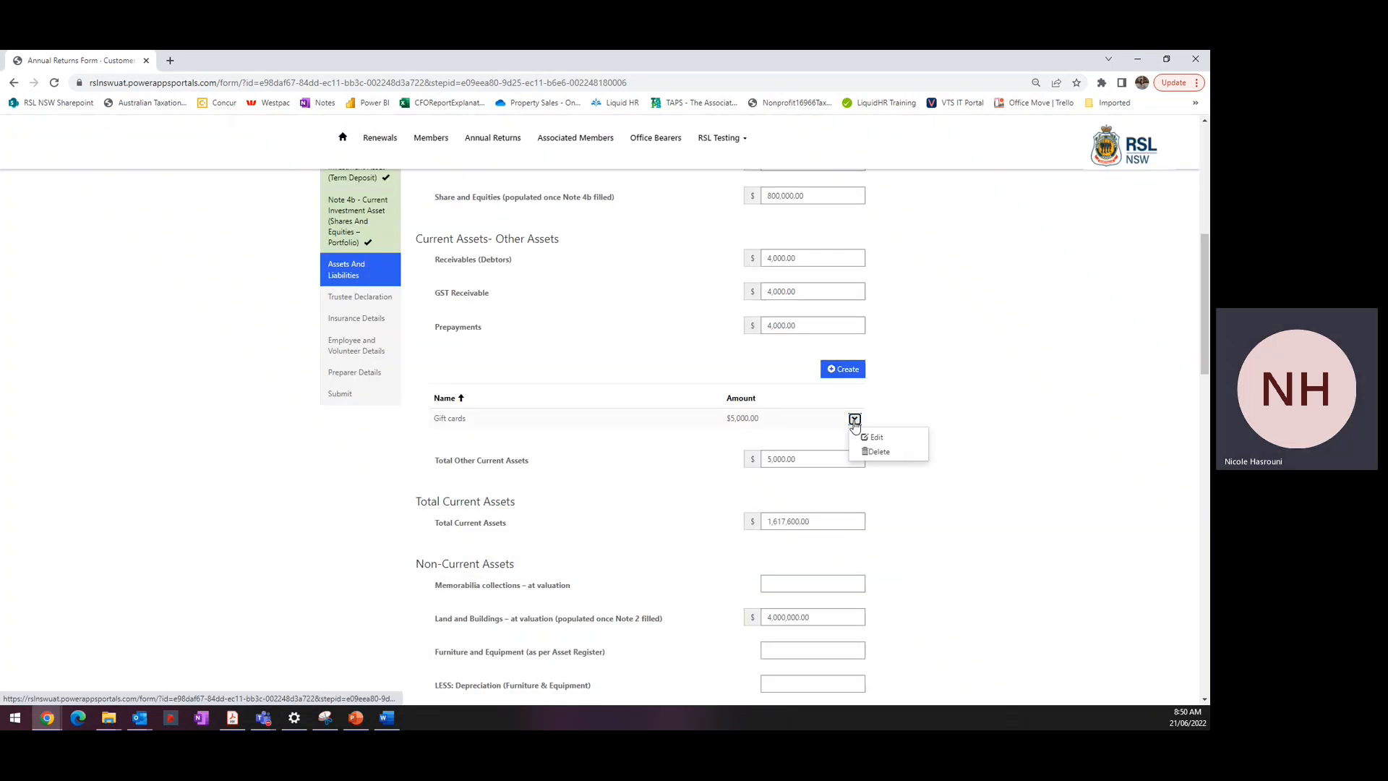
pyautogui.click(1002, 441)
# - Review the Total Current Assets field against the current asset items that feed into it
pyautogui.scroll(-2, 555, 400)
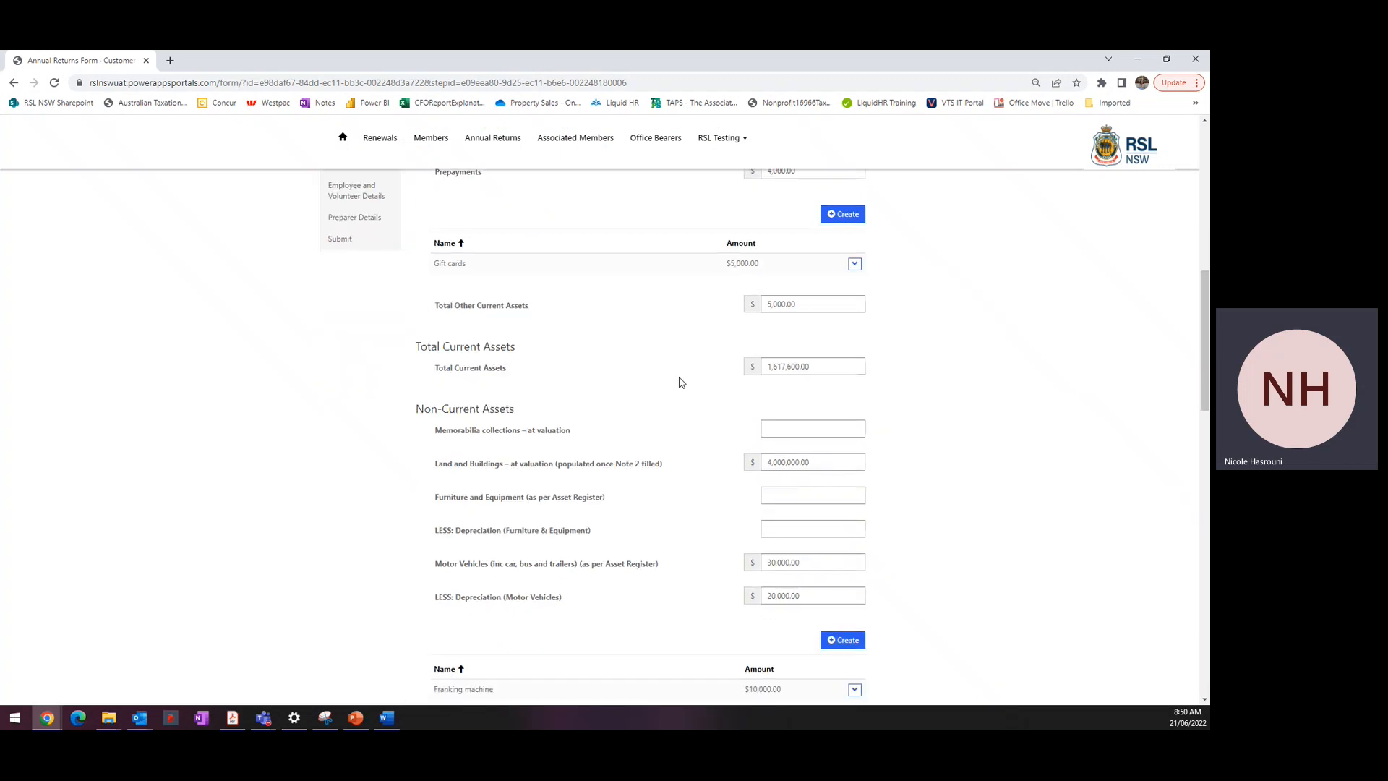
pyautogui.click(806, 365)
pyautogui.scroll(6, 847, 362)
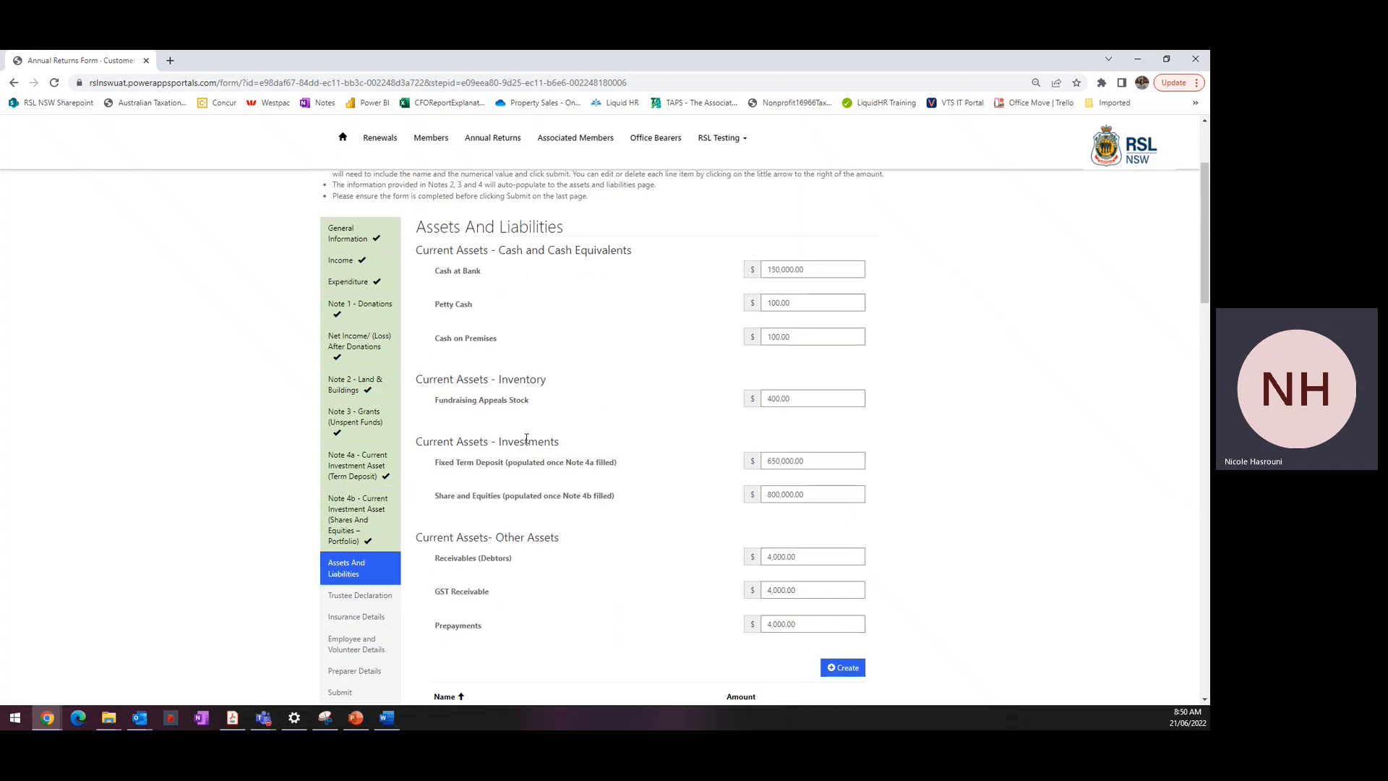
pyautogui.scroll(-6, 524, 440)
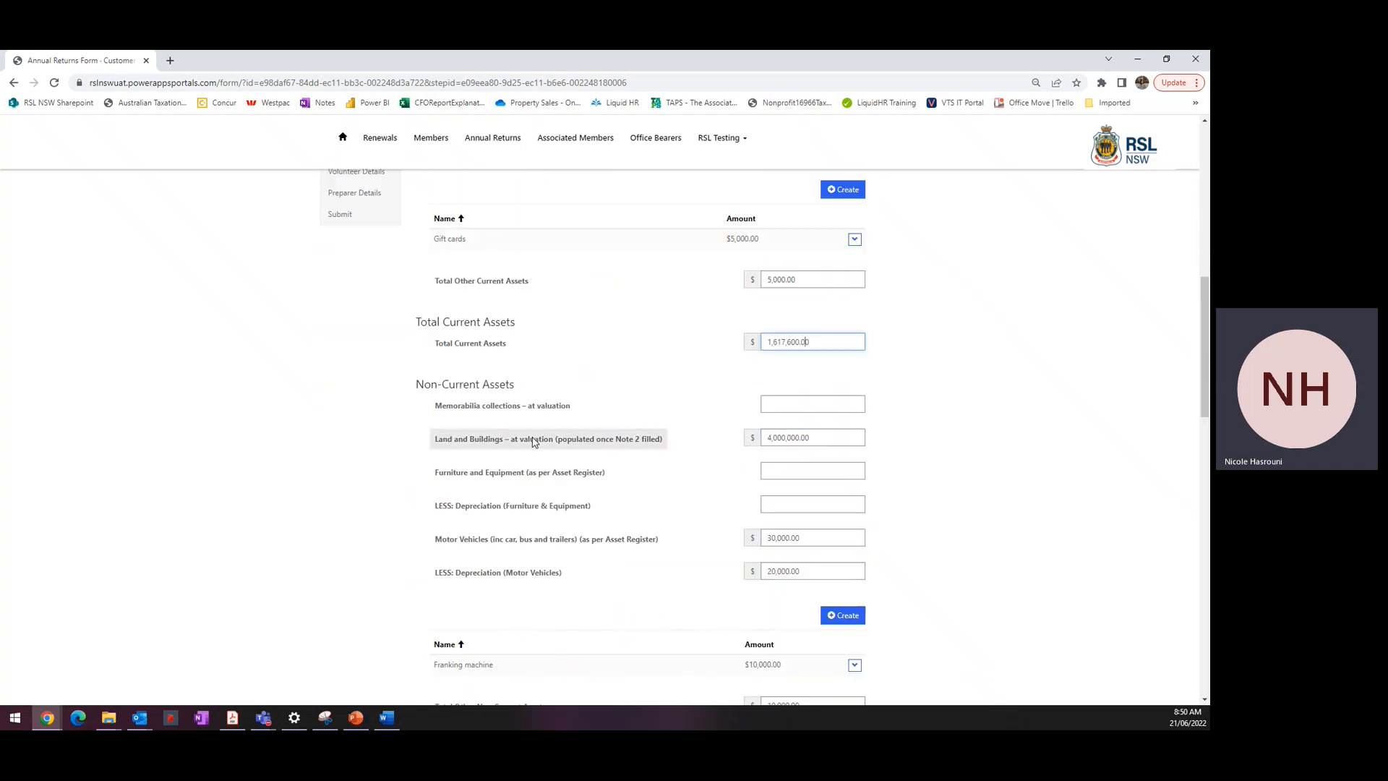
# - Examine the Non-Current Assets section, including land and buildings, furniture, motor vehicles, depreciation and the Franking machine entry
pyautogui.click(802, 441)
pyautogui.scroll(-1, 694, 436)
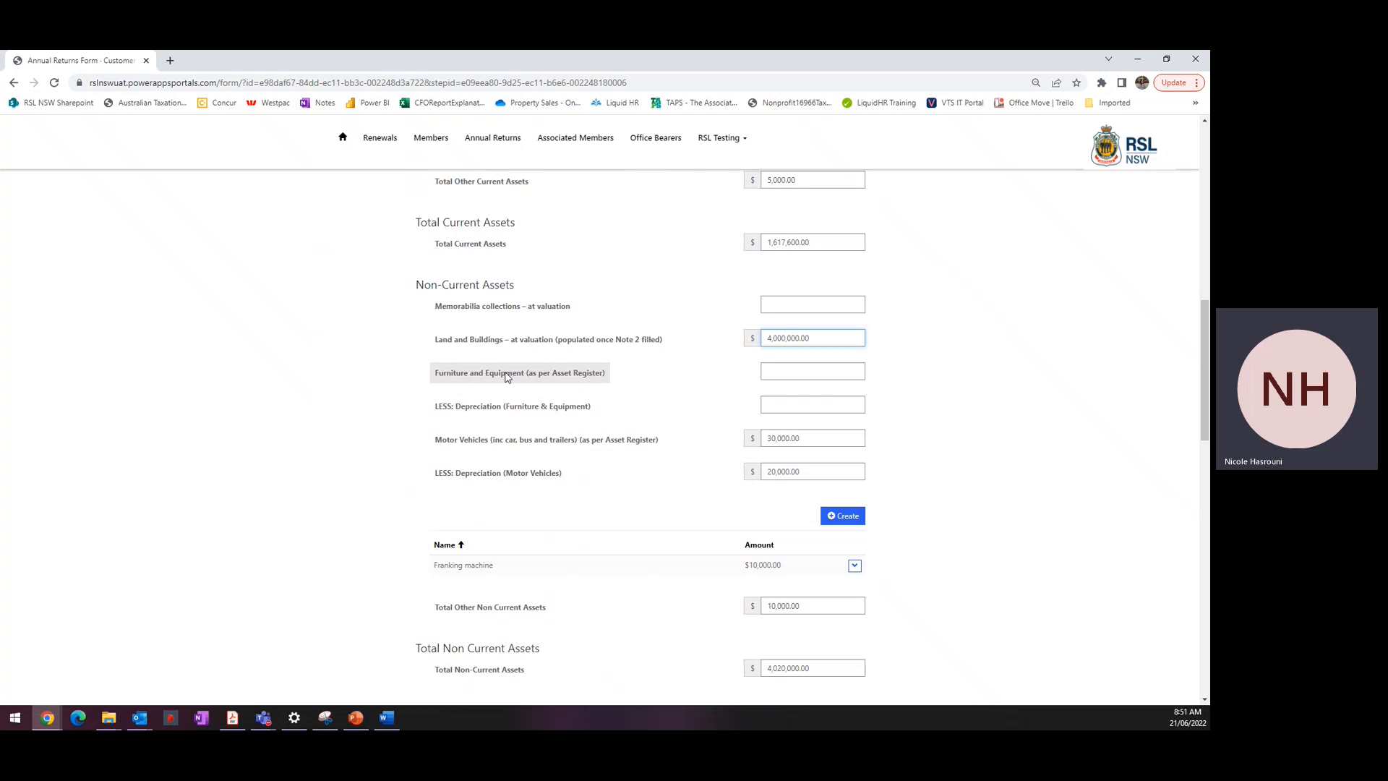
pyautogui.click(831, 470)
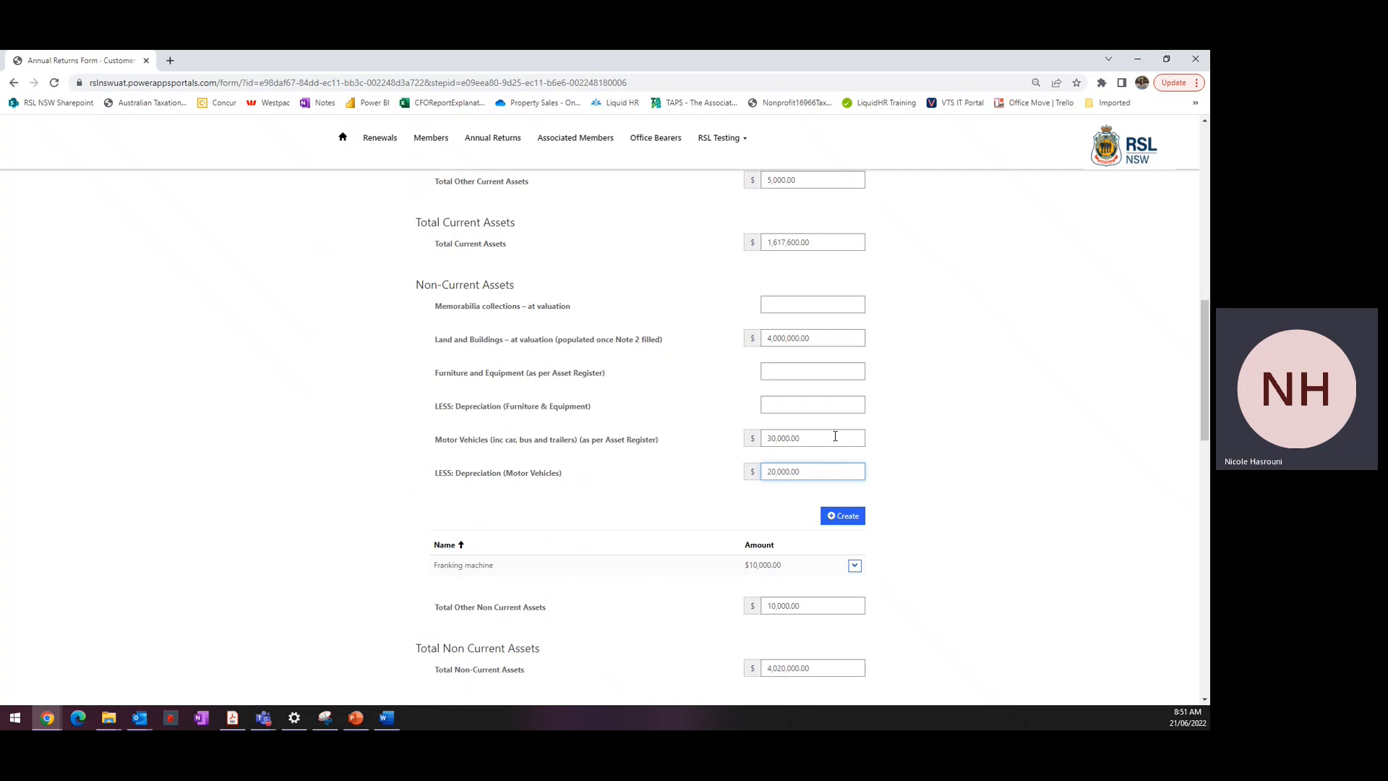
pyautogui.scroll(-2, 835, 436)
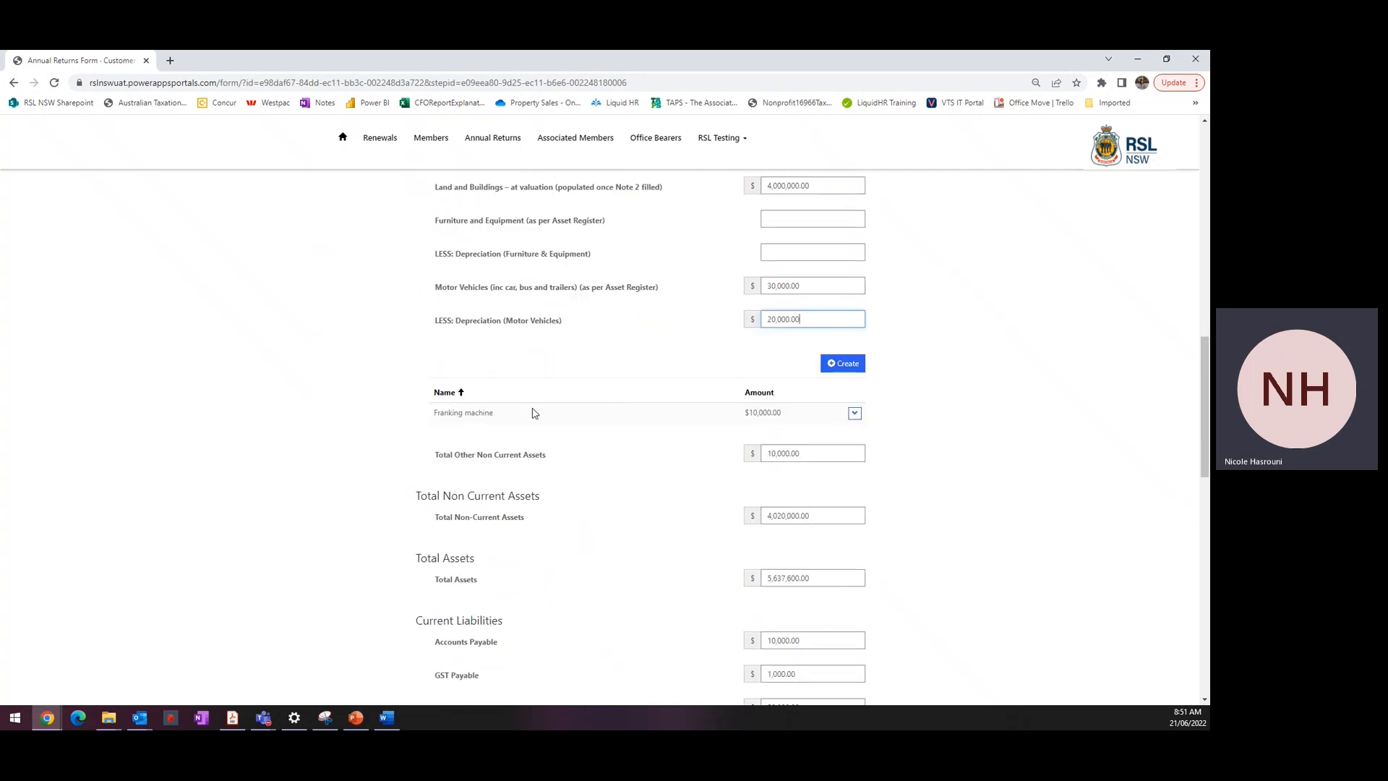
pyautogui.scroll(-1, 824, 394)
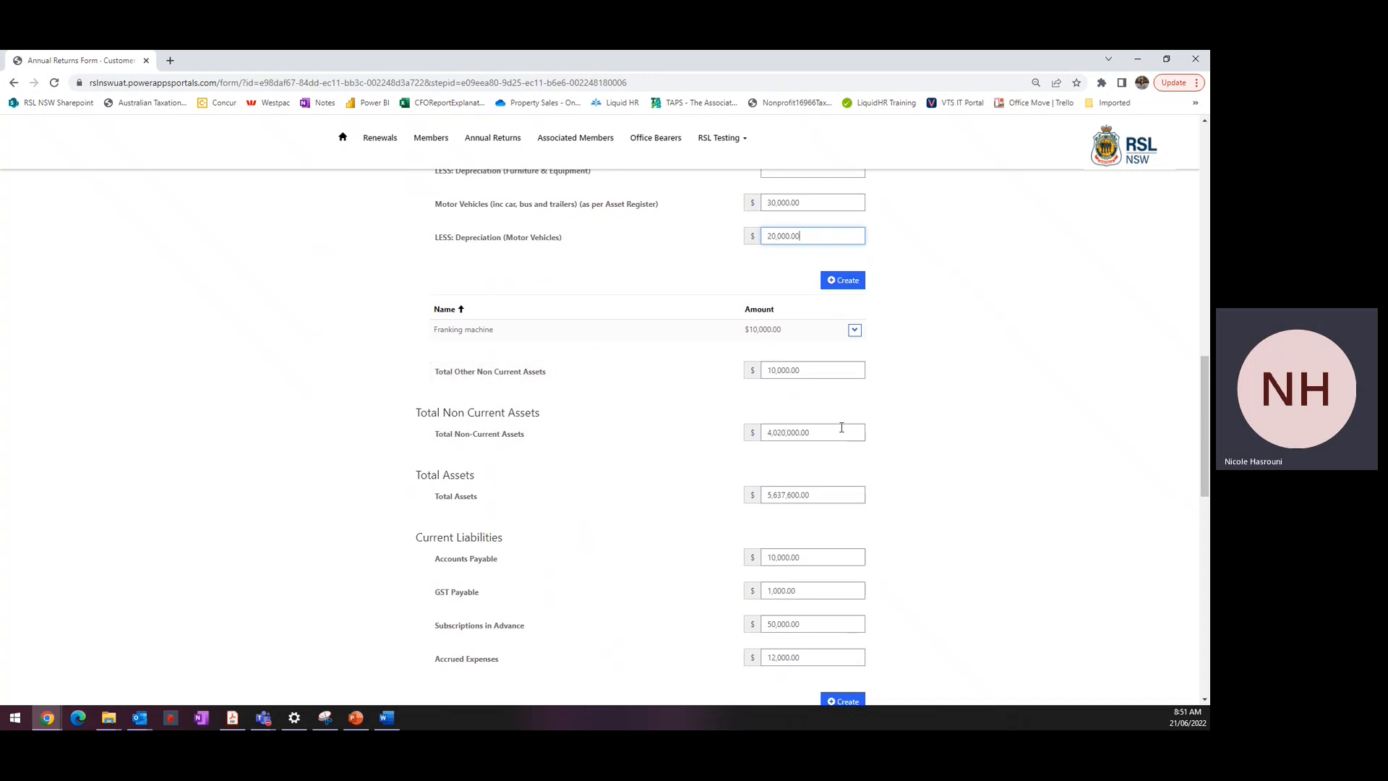
pyautogui.scroll(-1, 842, 426)
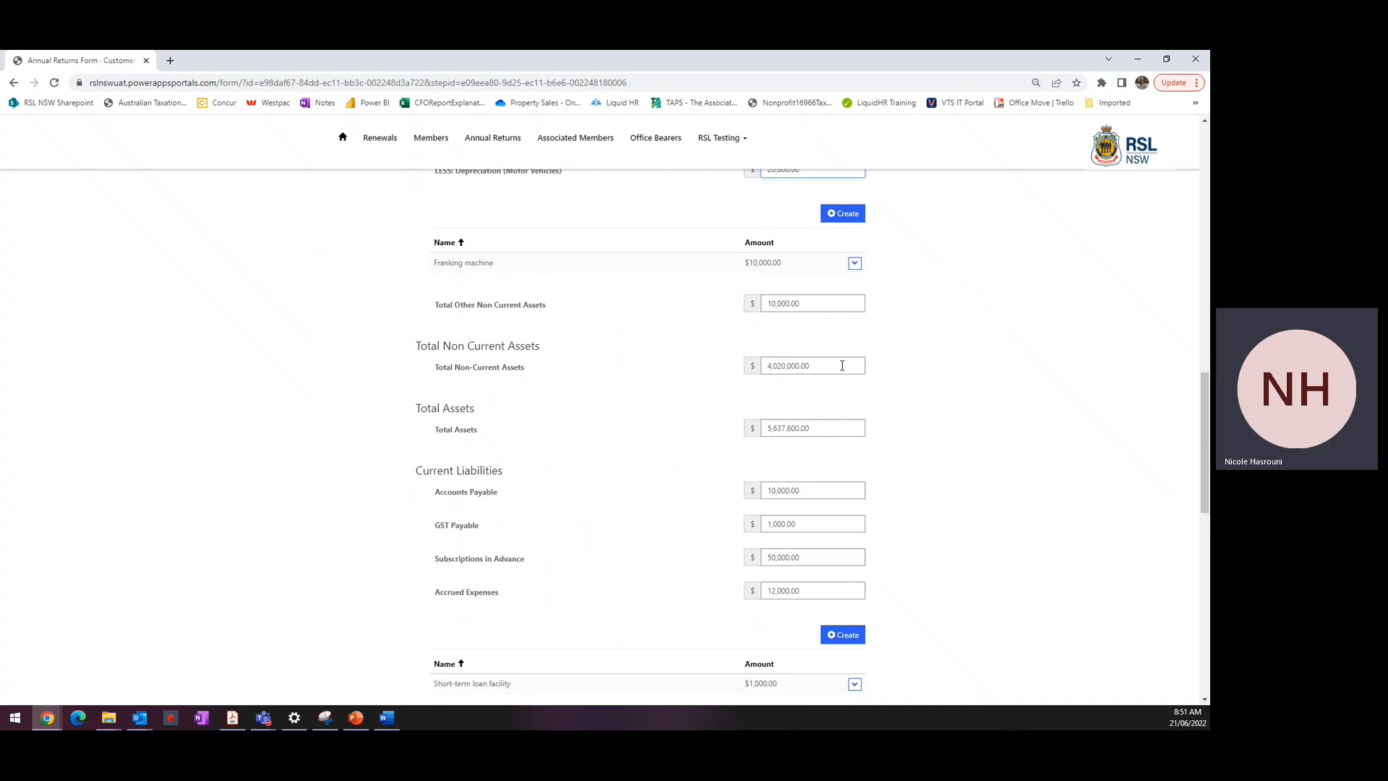
pyautogui.scroll(1, 843, 365)
pyautogui.scroll(1, 843, 365)
pyautogui.scroll(2, 843, 367)
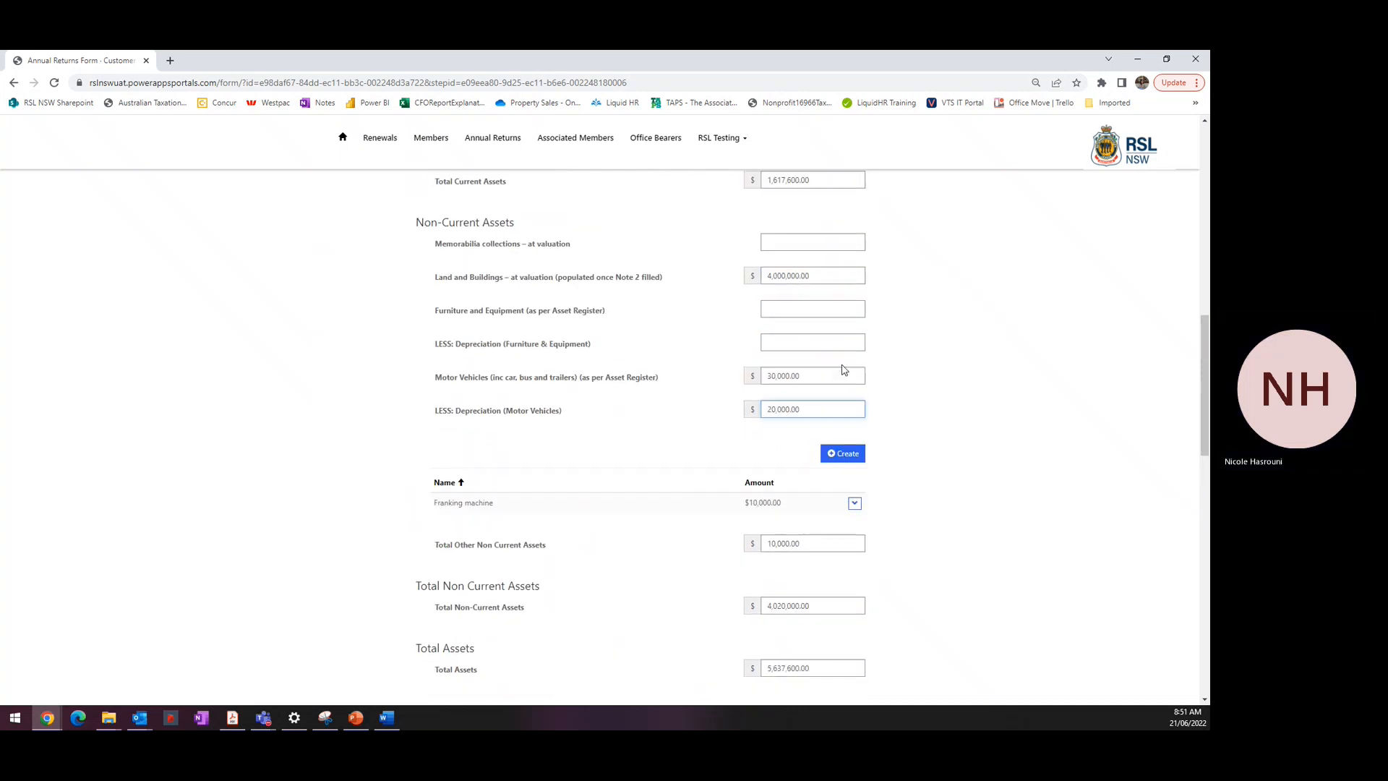
pyautogui.scroll(1, 842, 369)
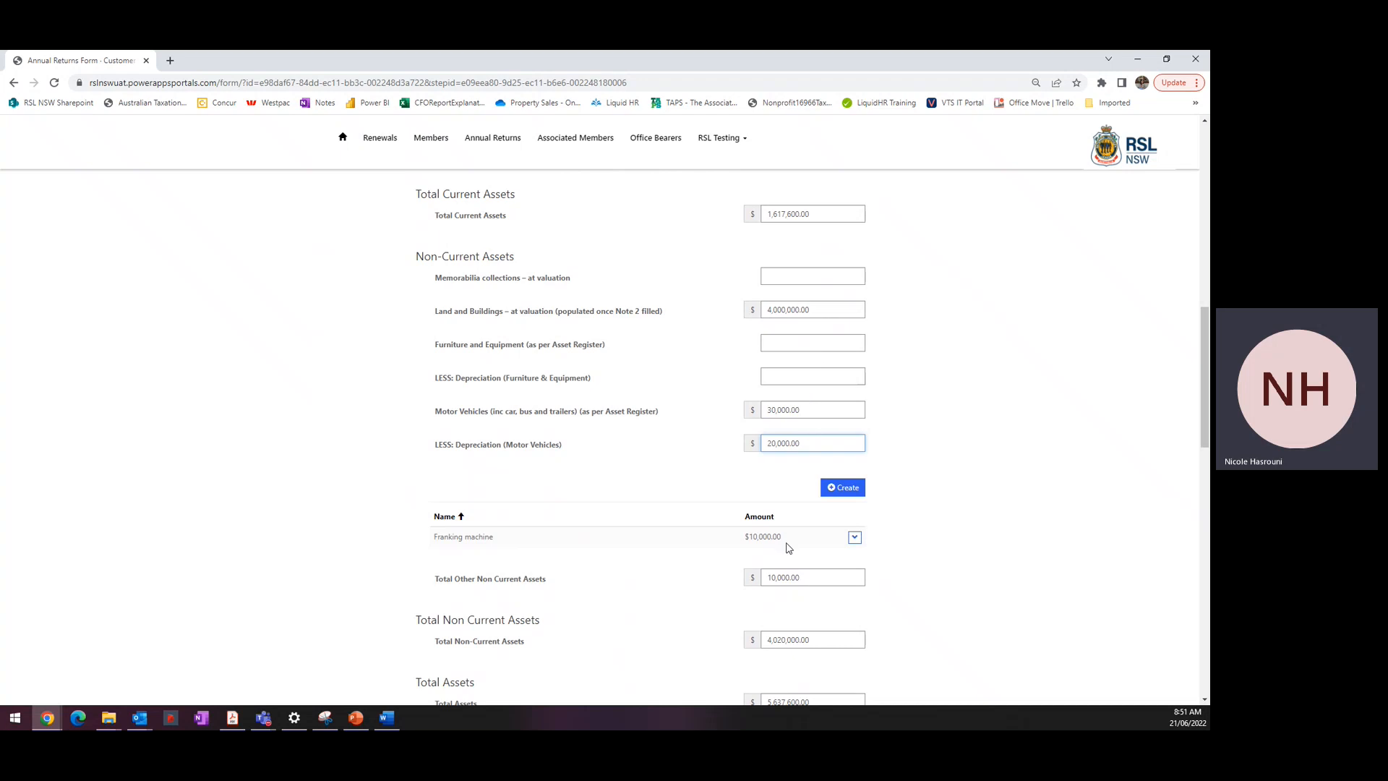
# - Review the Total Non-Current Assets and Total Assets fields
pyautogui.scroll(-3, 788, 547)
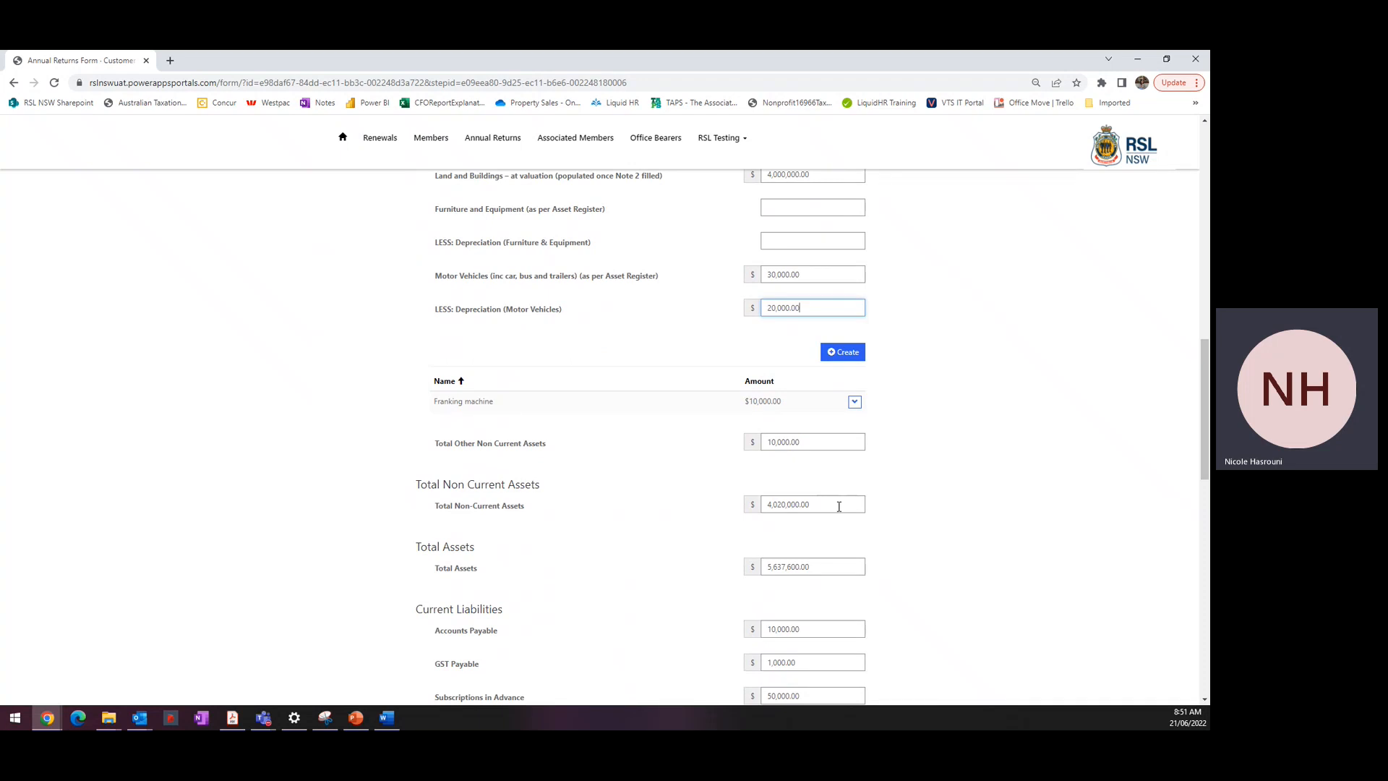
pyautogui.scroll(-3, 837, 503)
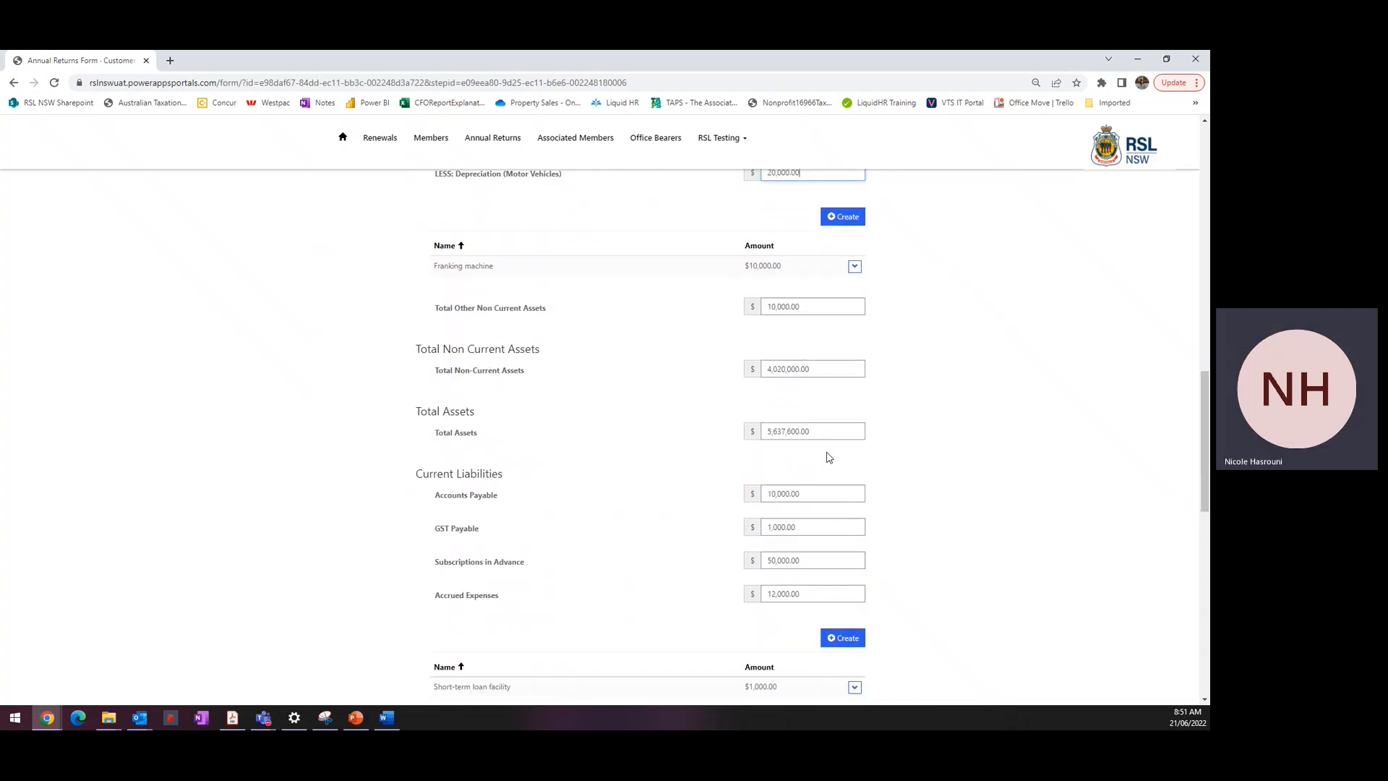
pyautogui.click(831, 431)
pyautogui.scroll(-2, 831, 430)
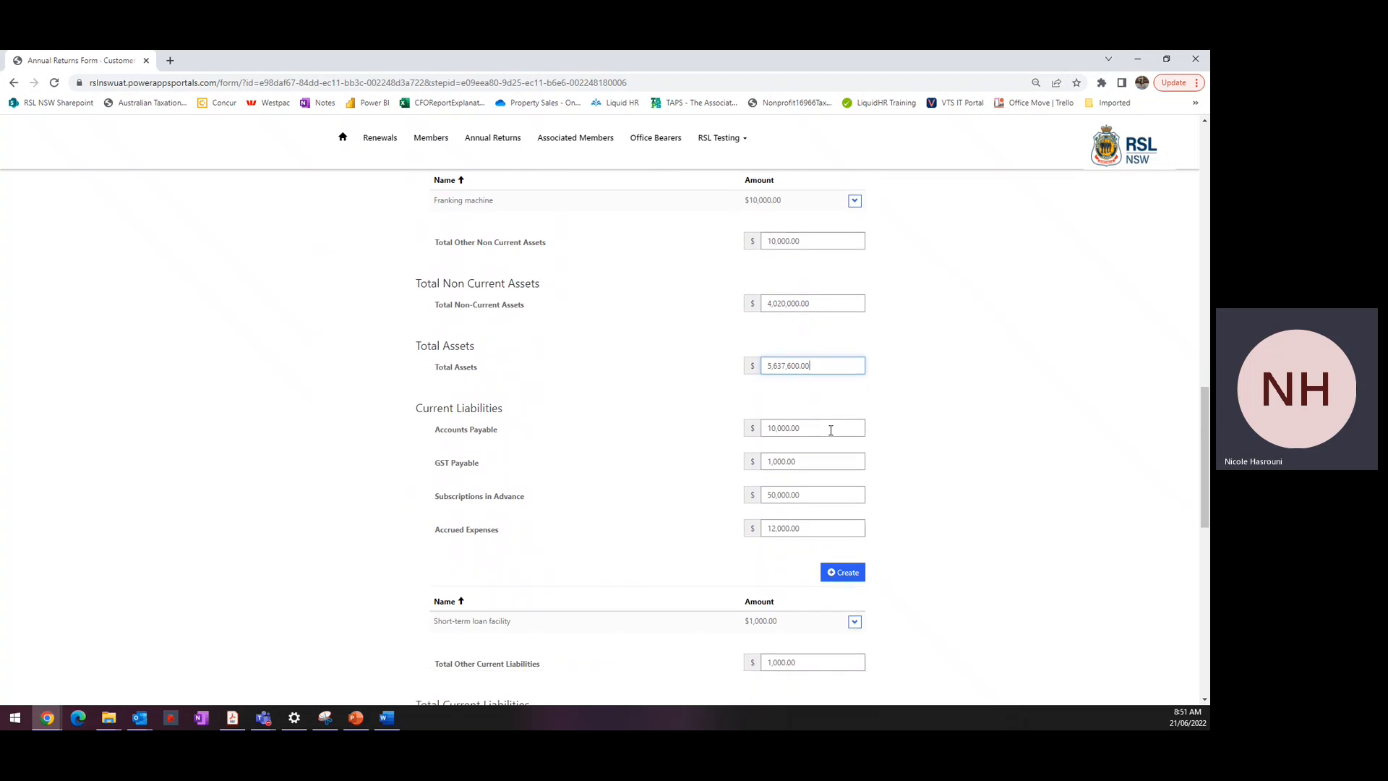
# - Review the Current Liabilities section, from Accounts Payable and the Short-term loan facility entry through Total Current Liabilities
pyautogui.scroll(-3, 830, 430)
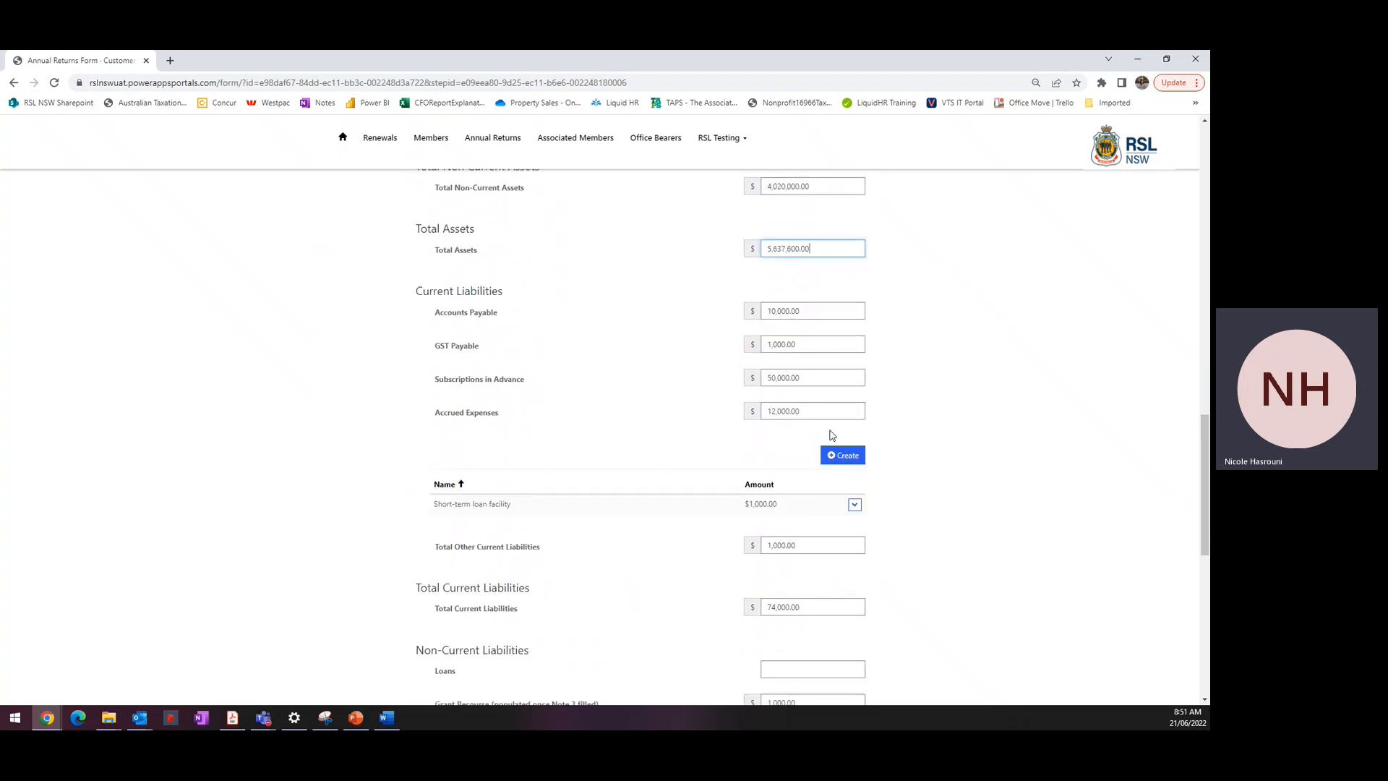
pyautogui.scroll(-2, 498, 361)
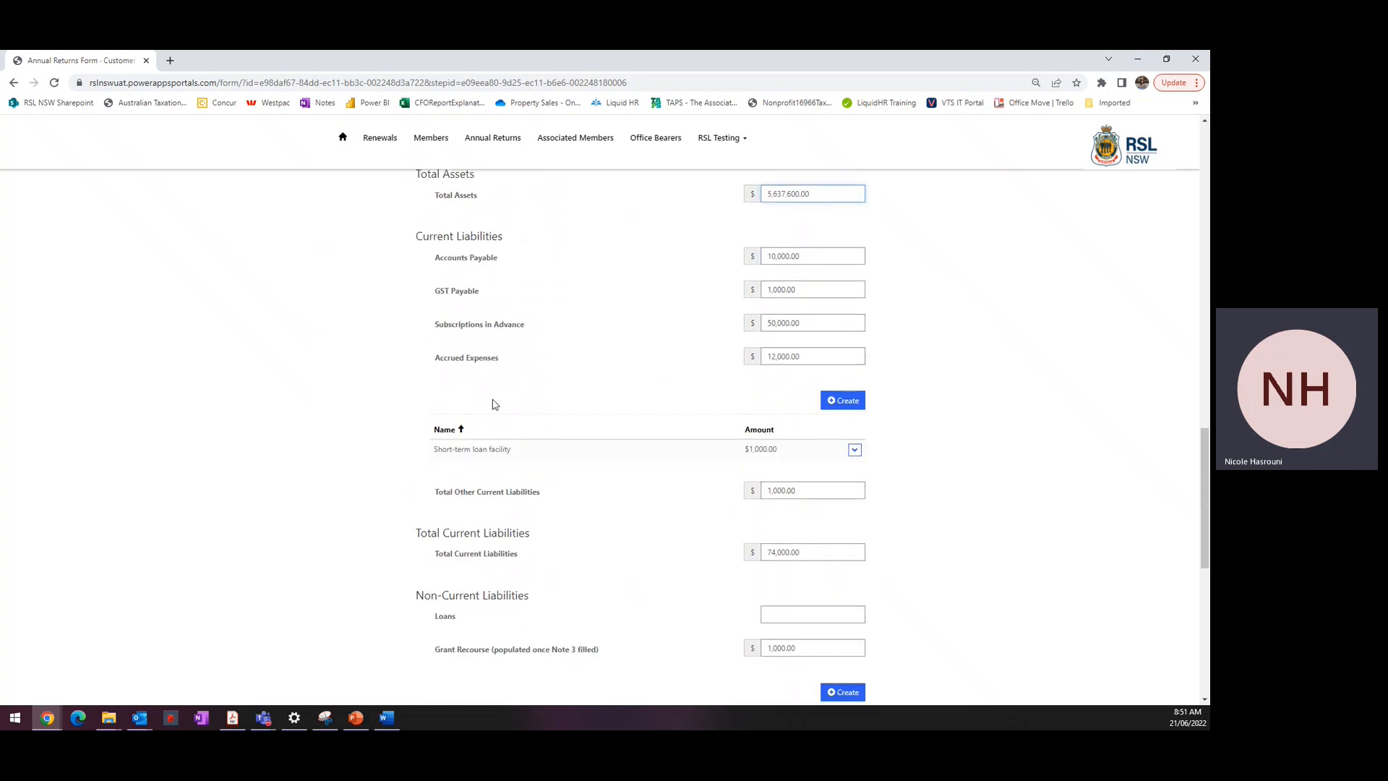
pyautogui.scroll(-3, 494, 404)
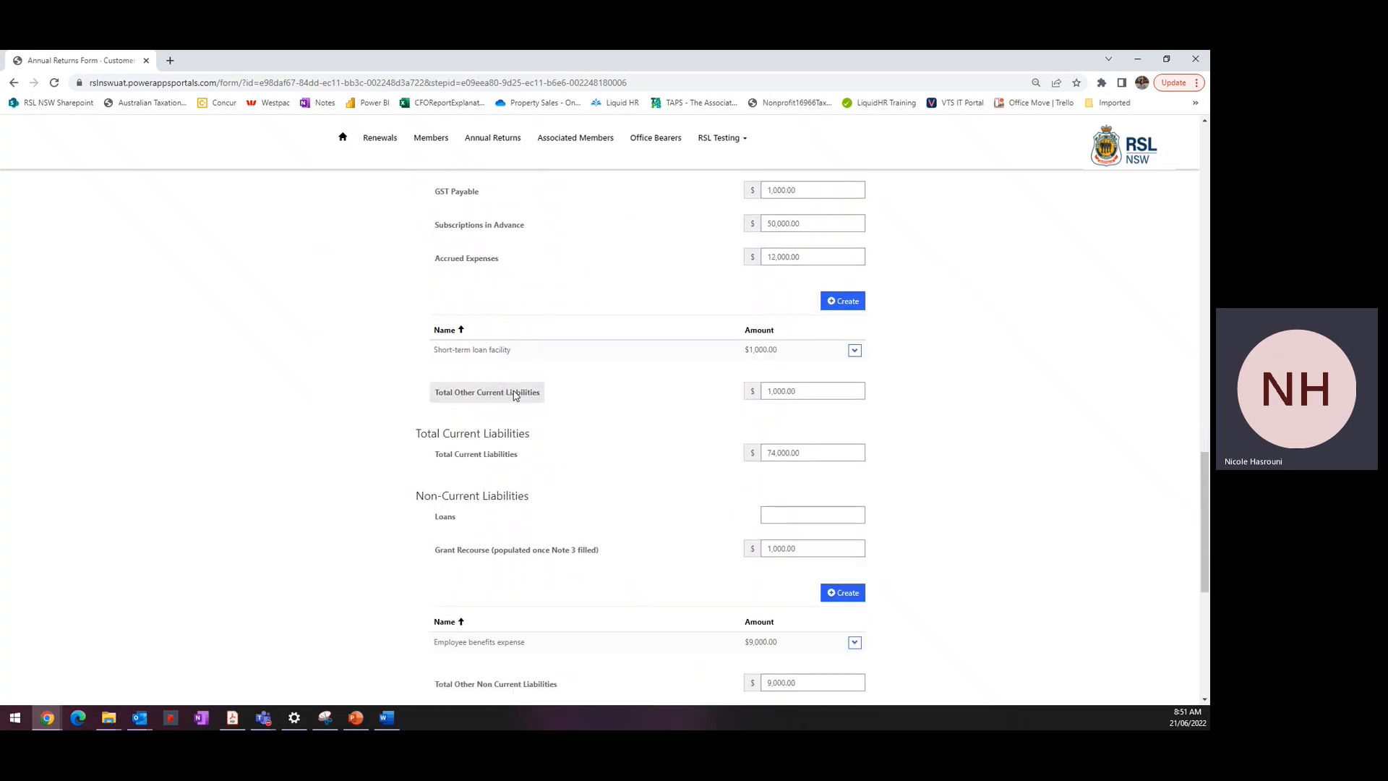
pyautogui.scroll(2, 520, 311)
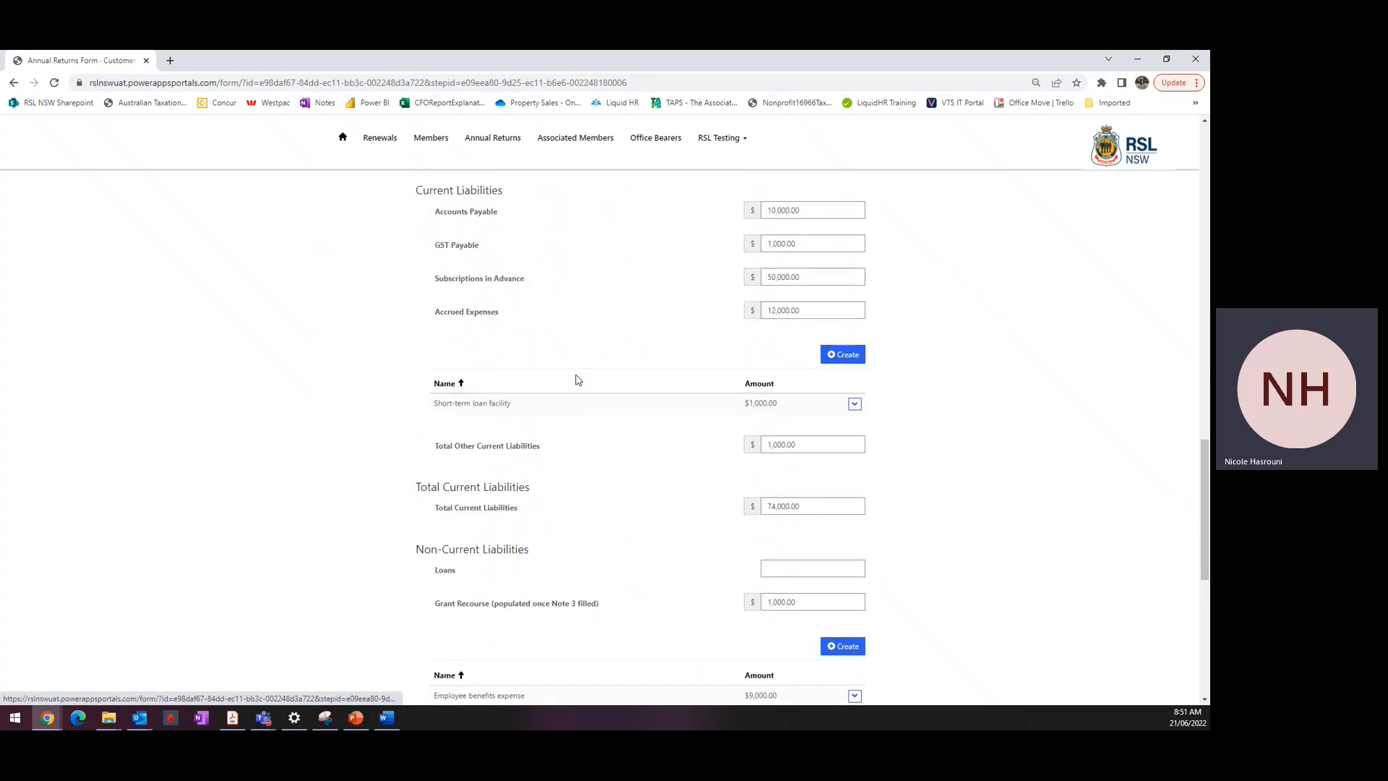
pyautogui.scroll(-2, 499, 369)
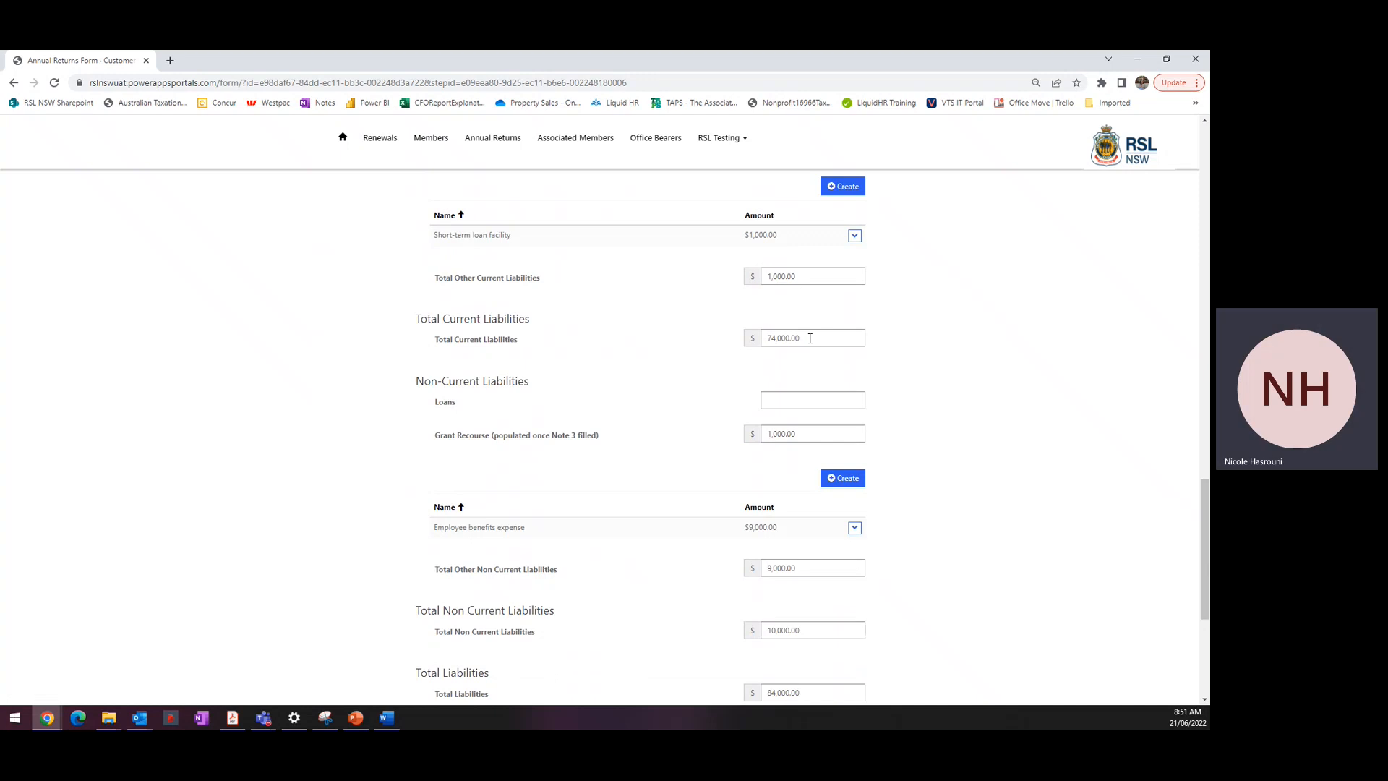
# - Review the Non-Current Liabilities section, including Grant Recourse, followed by Total Liabilities, Net Assets, and Equity and Retained Earnings
pyautogui.scroll(-1, 600, 394)
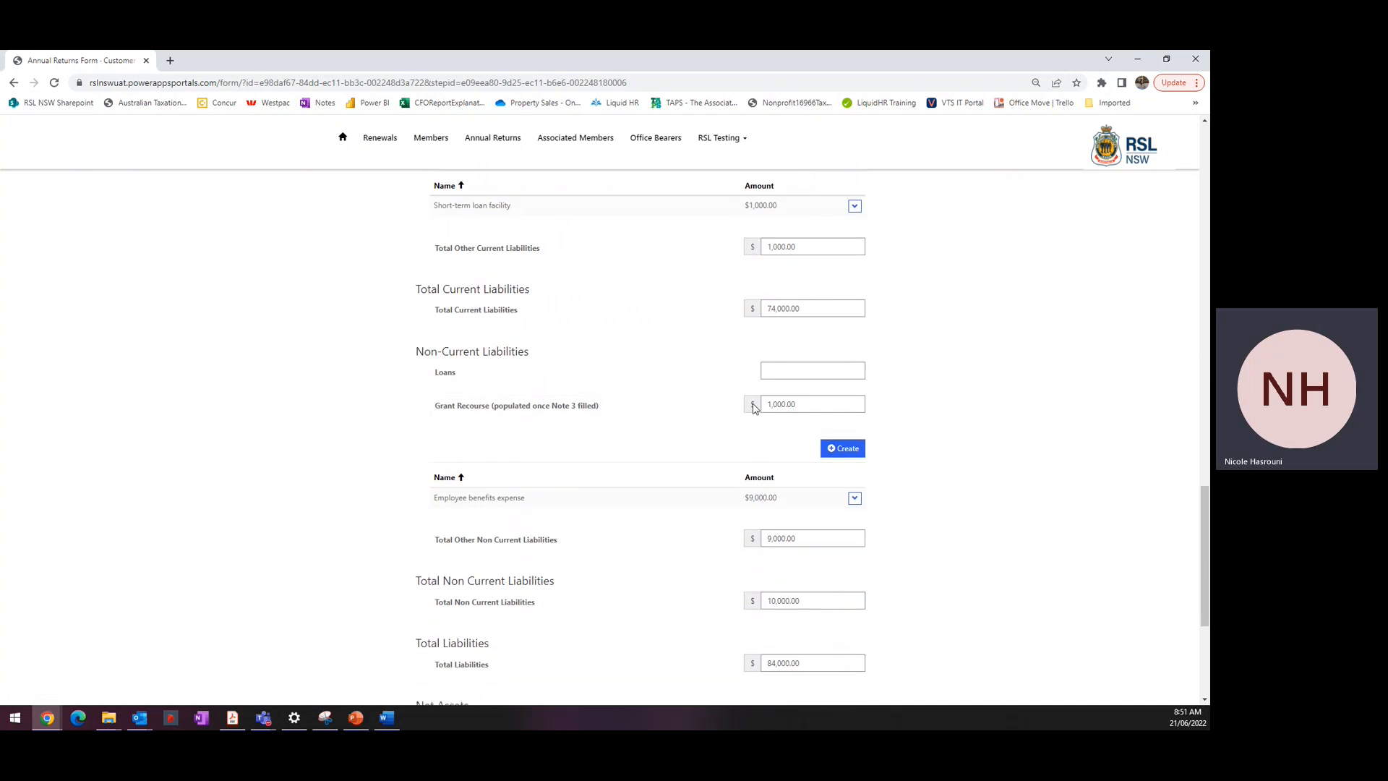
pyautogui.scroll(-1, 802, 394)
pyautogui.click(807, 382)
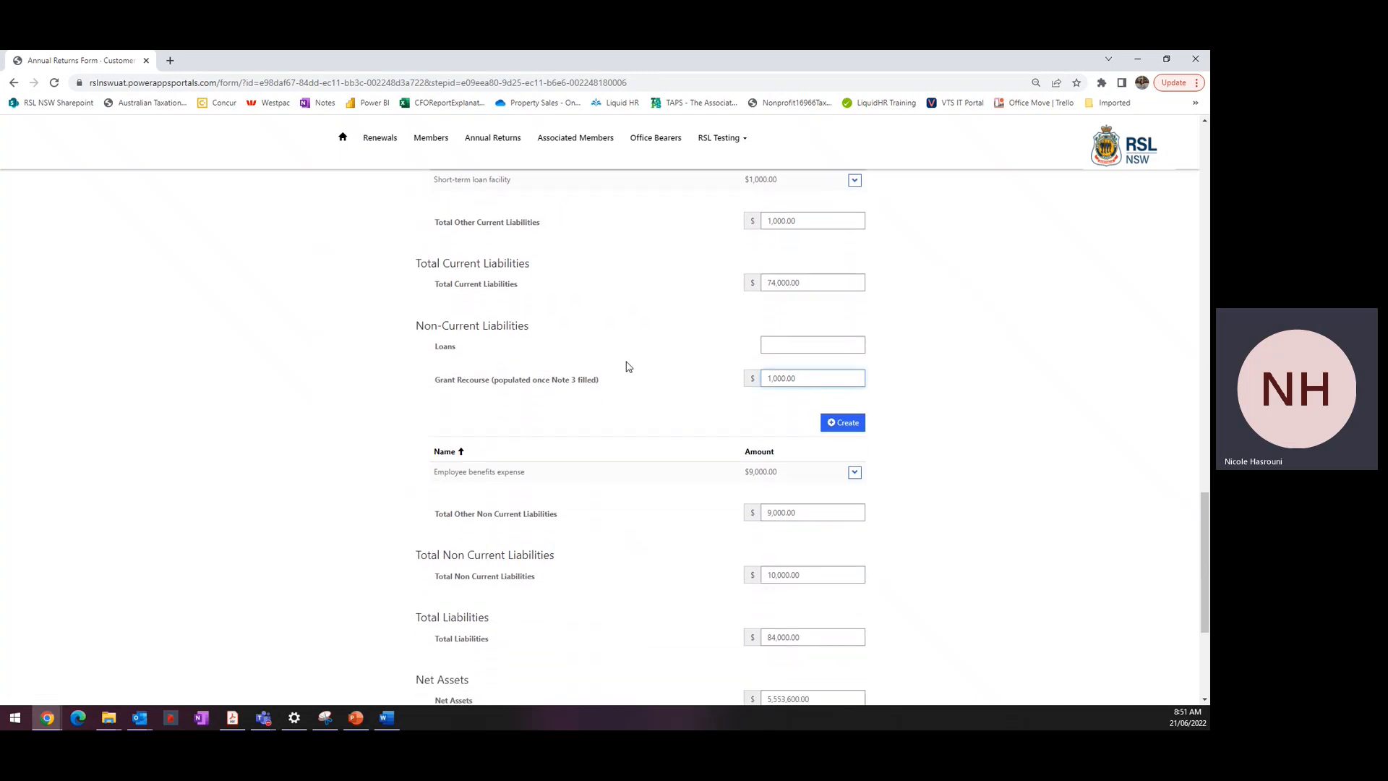
pyautogui.scroll(-3, 628, 366)
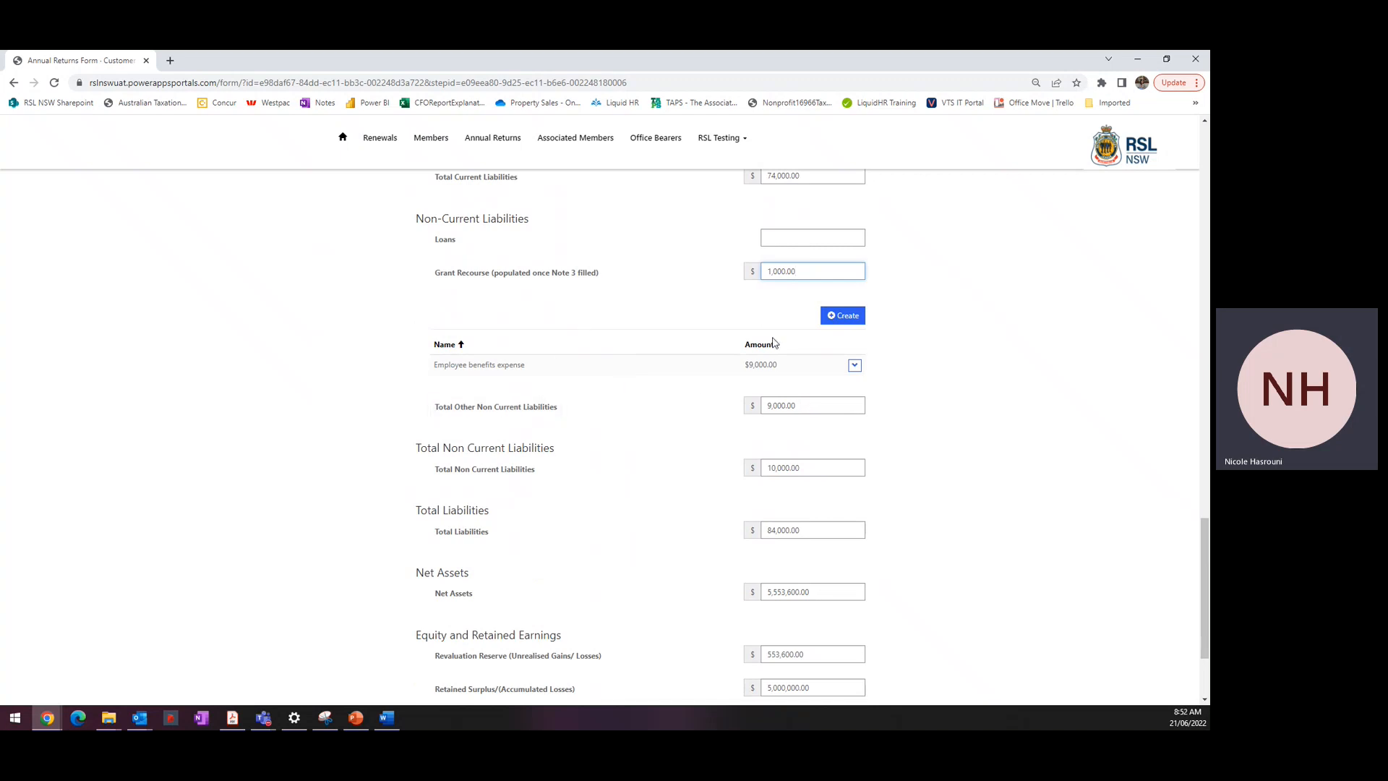
pyautogui.scroll(-3, 336, 403)
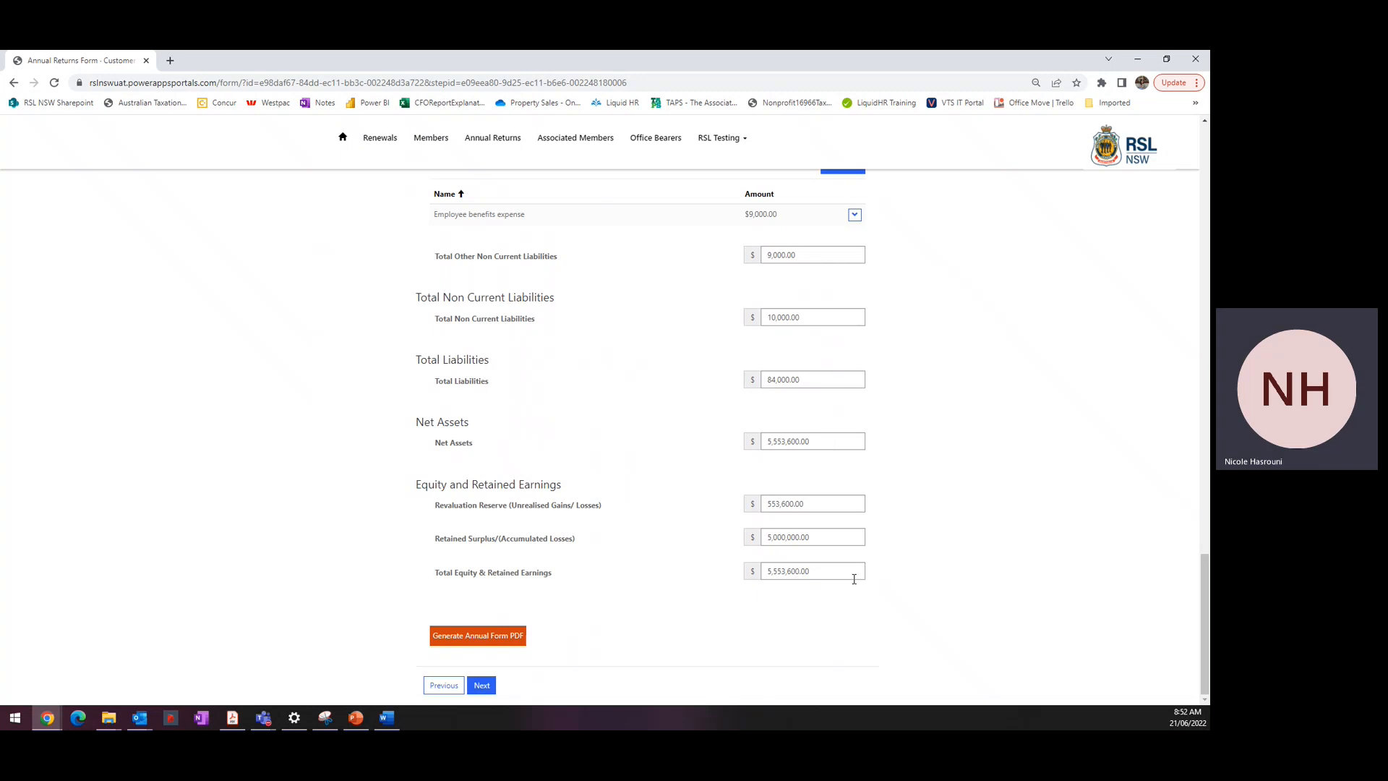
# - Clear the Retained Surplus/(Accumulated Losses) amount to test the check between Net Assets and Total Equity & Retained Earnings
pyautogui.doubleClick(856, 534)
pyautogui.press('BackSpace')
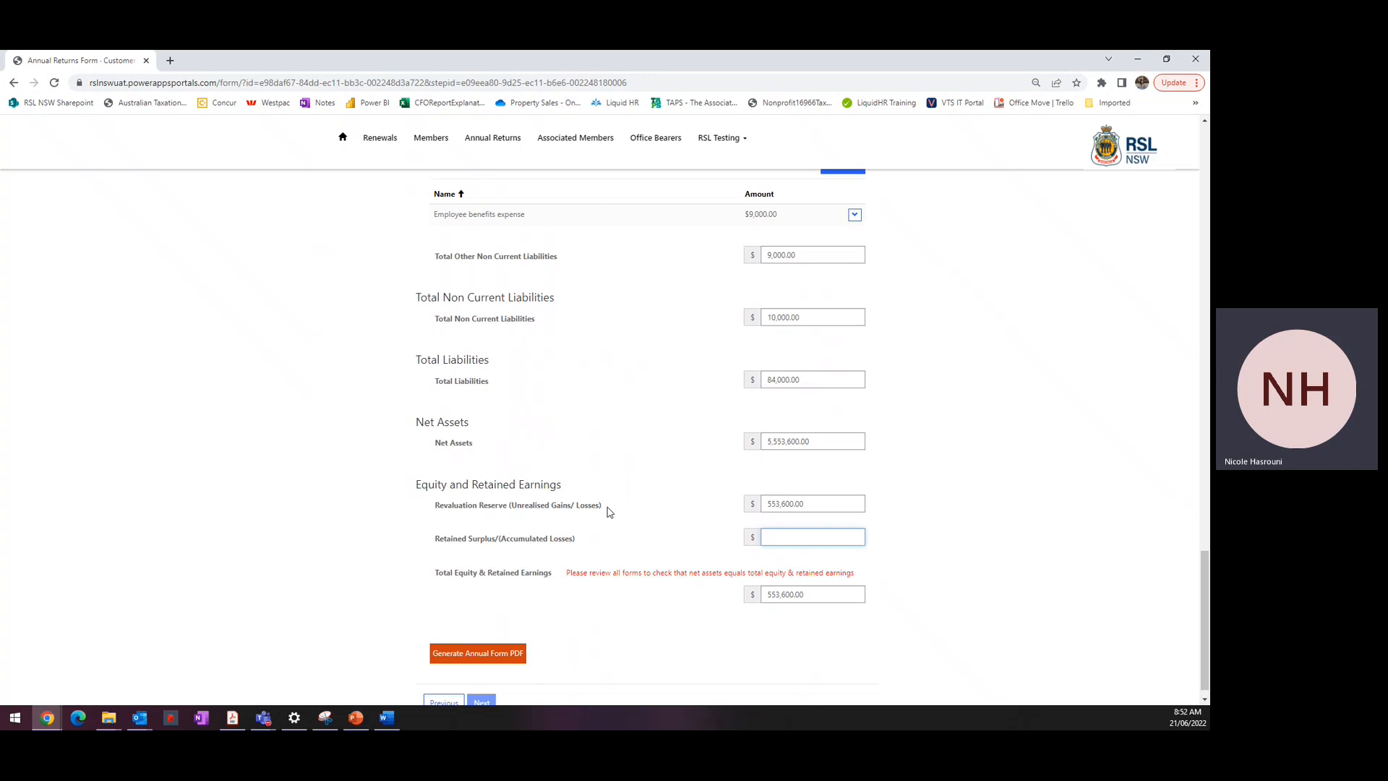
pyautogui.click(845, 504)
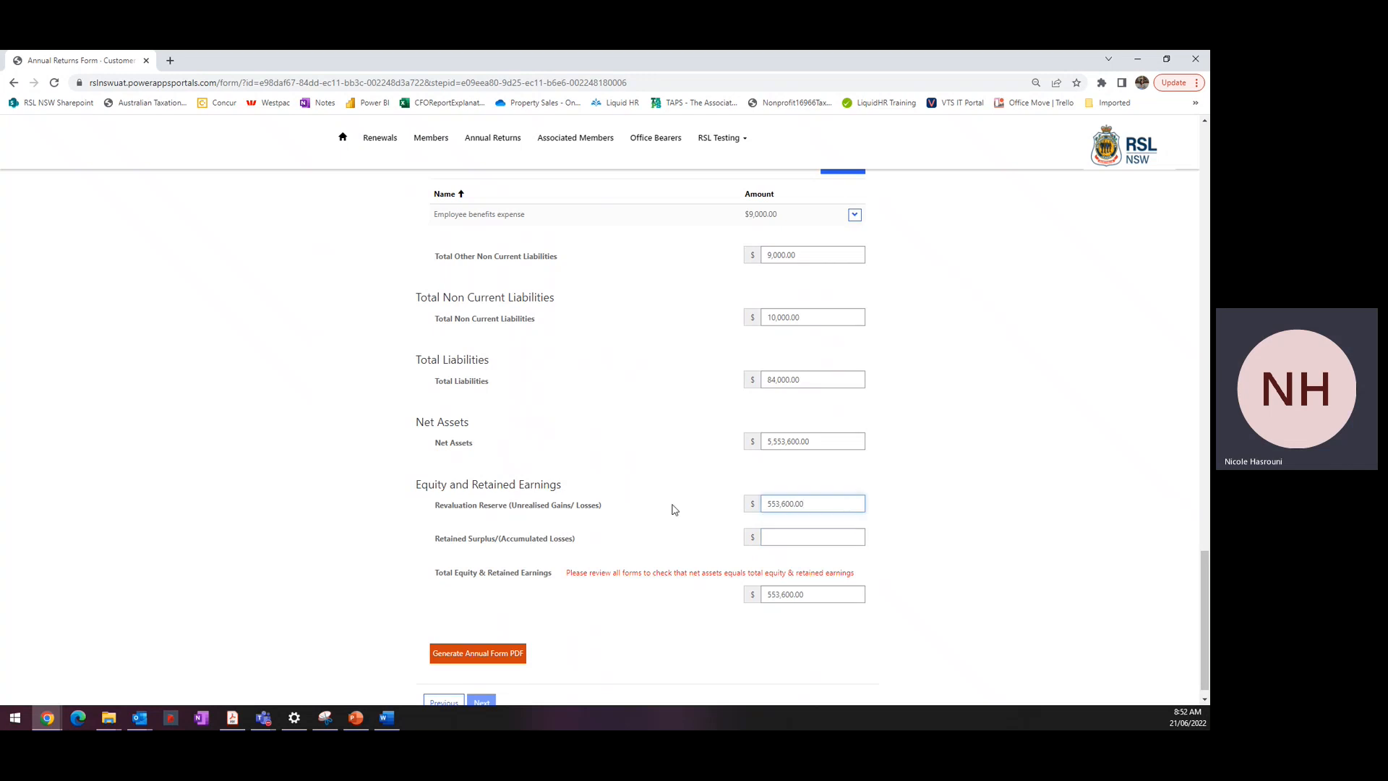
pyautogui.click(788, 534)
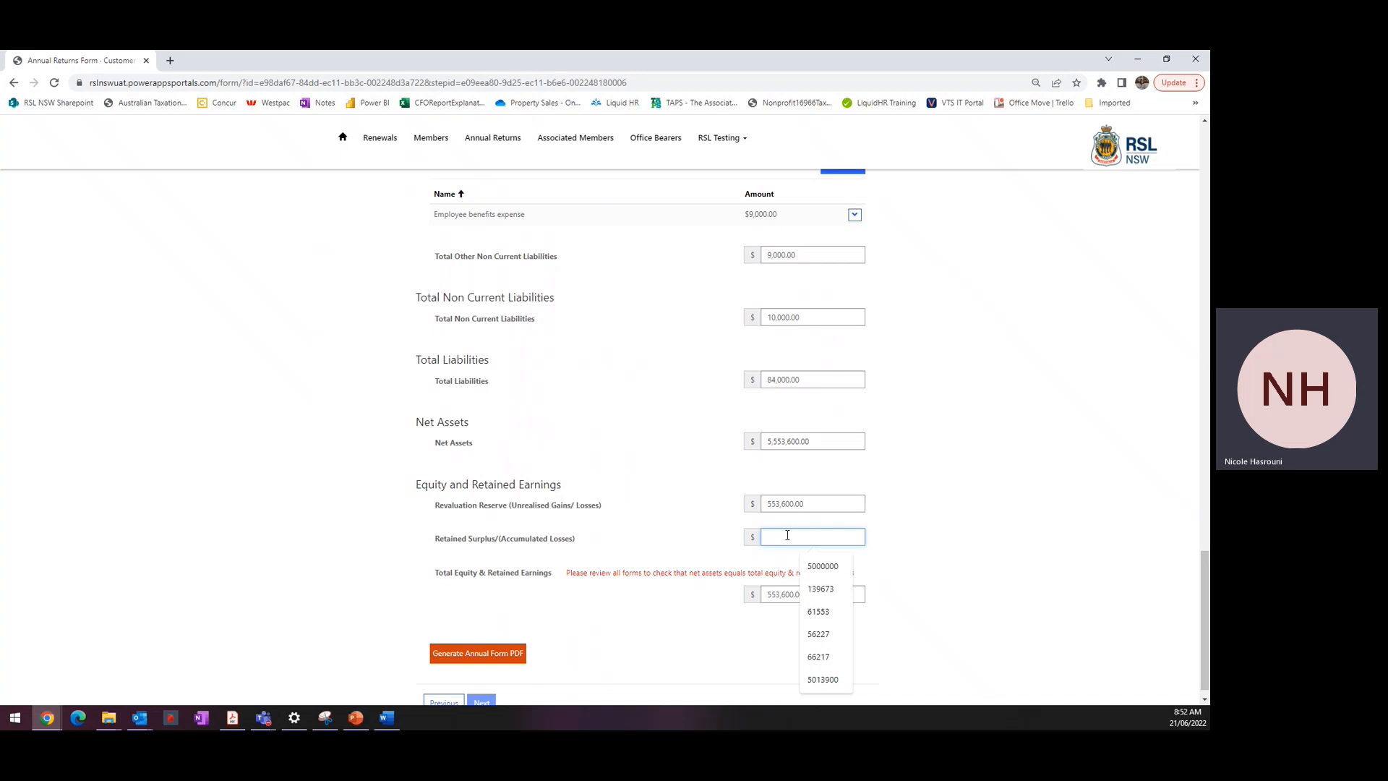
pyautogui.click(684, 600)
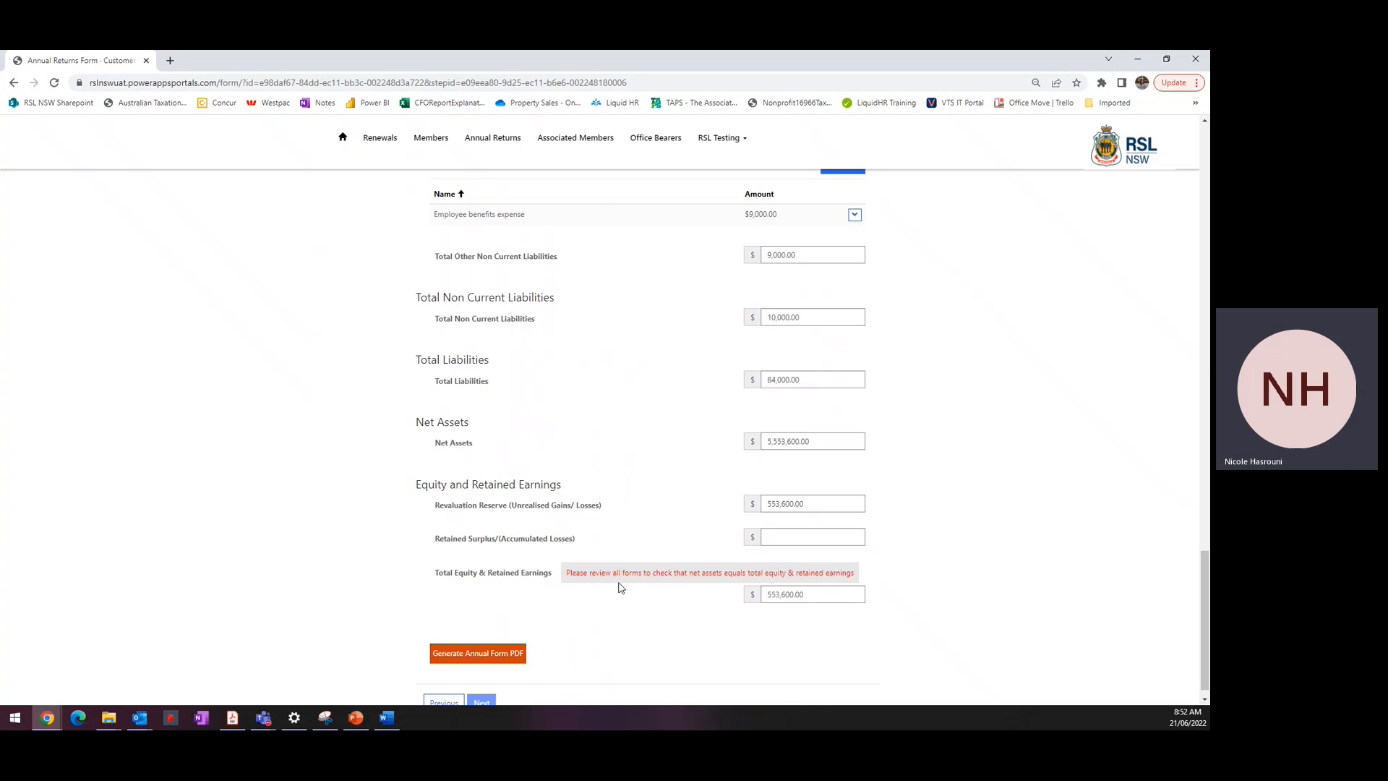
# - Set Retained Surplus/(Accumulated Losses) to 5000000 and continue to the Trustee Declaration section
pyautogui.click(783, 539)
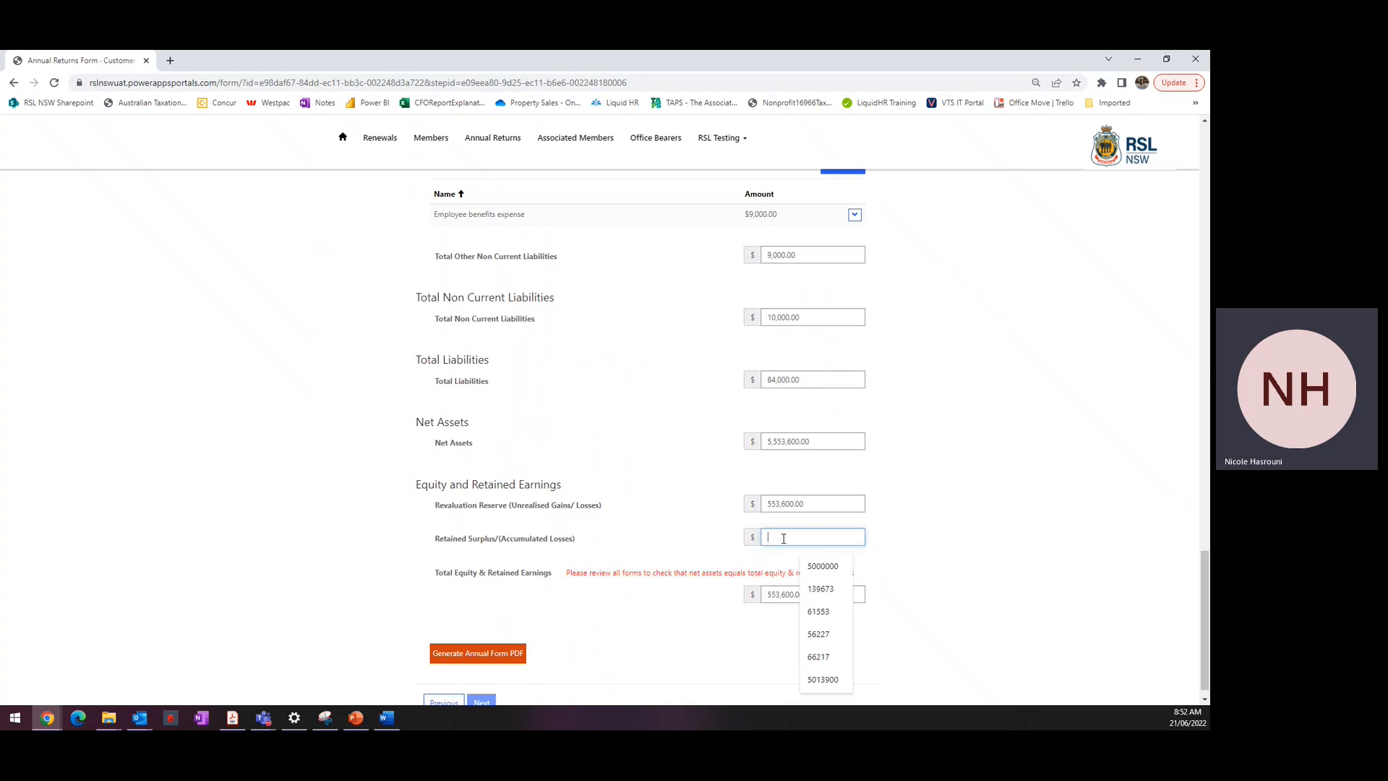
pyautogui.click(824, 565)
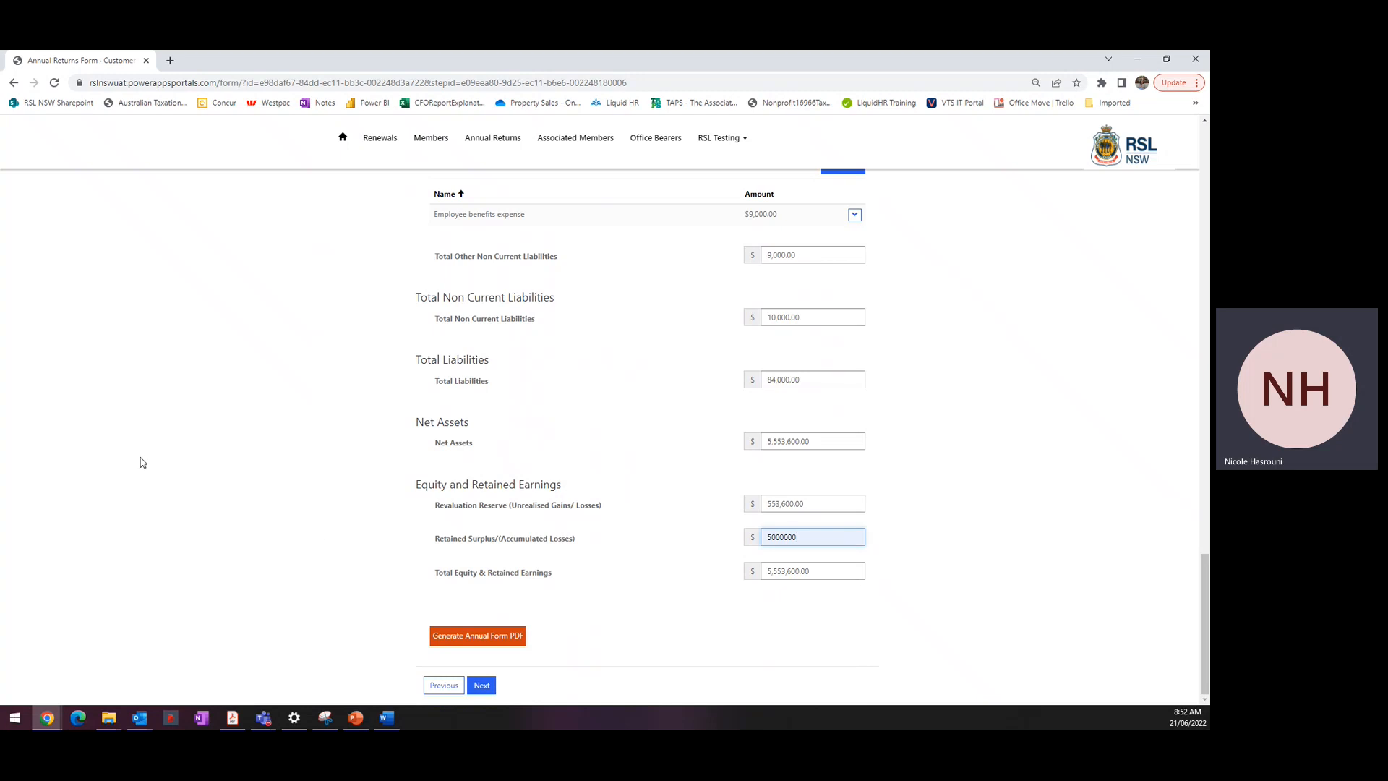
pyautogui.click(479, 687)
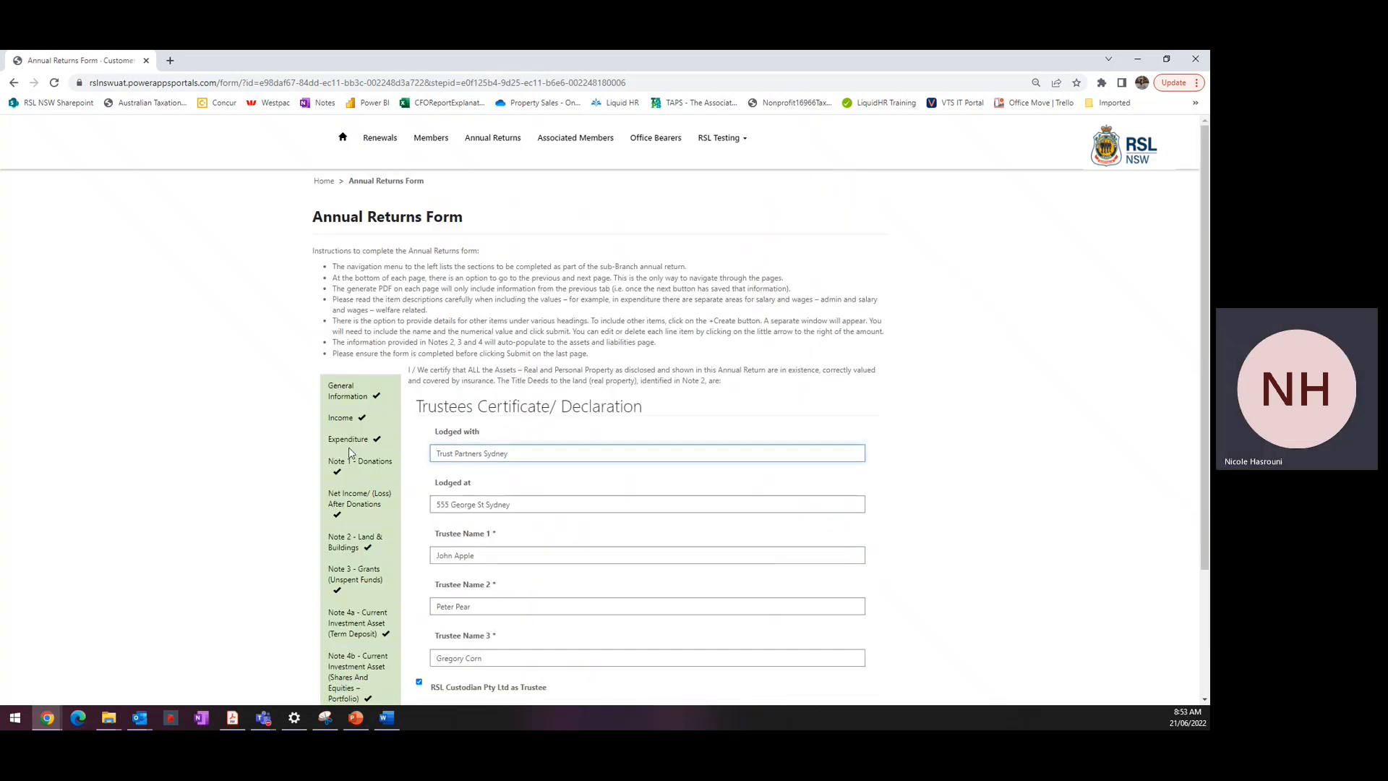
# - Review the Lodged with, Lodged at, trustee name and RSL Custodian fields in the declaration, and continue to Insurance Details
pyautogui.scroll(-1, 187, 494)
pyautogui.scroll(-1, 187, 494)
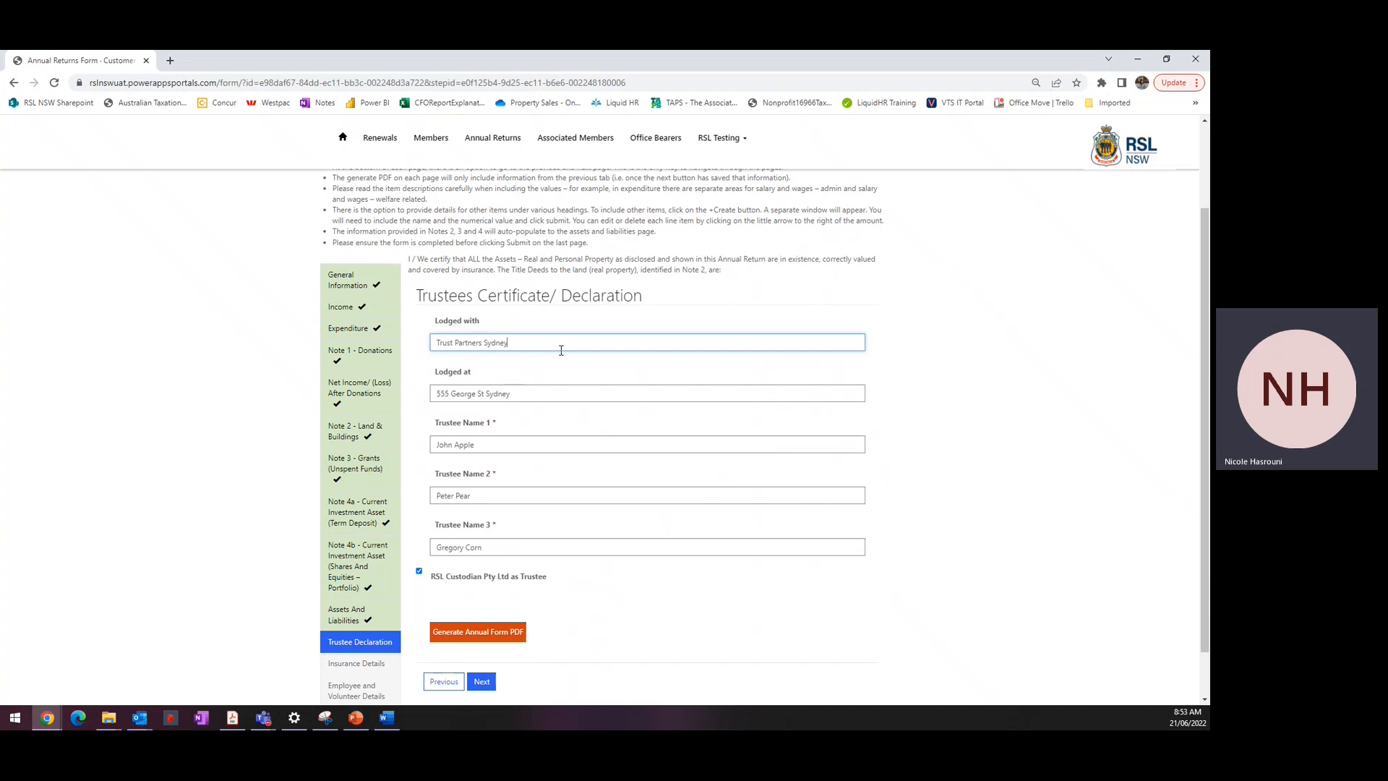
pyautogui.click(505, 394)
pyautogui.scroll(-1, 503, 395)
pyautogui.click(502, 390)
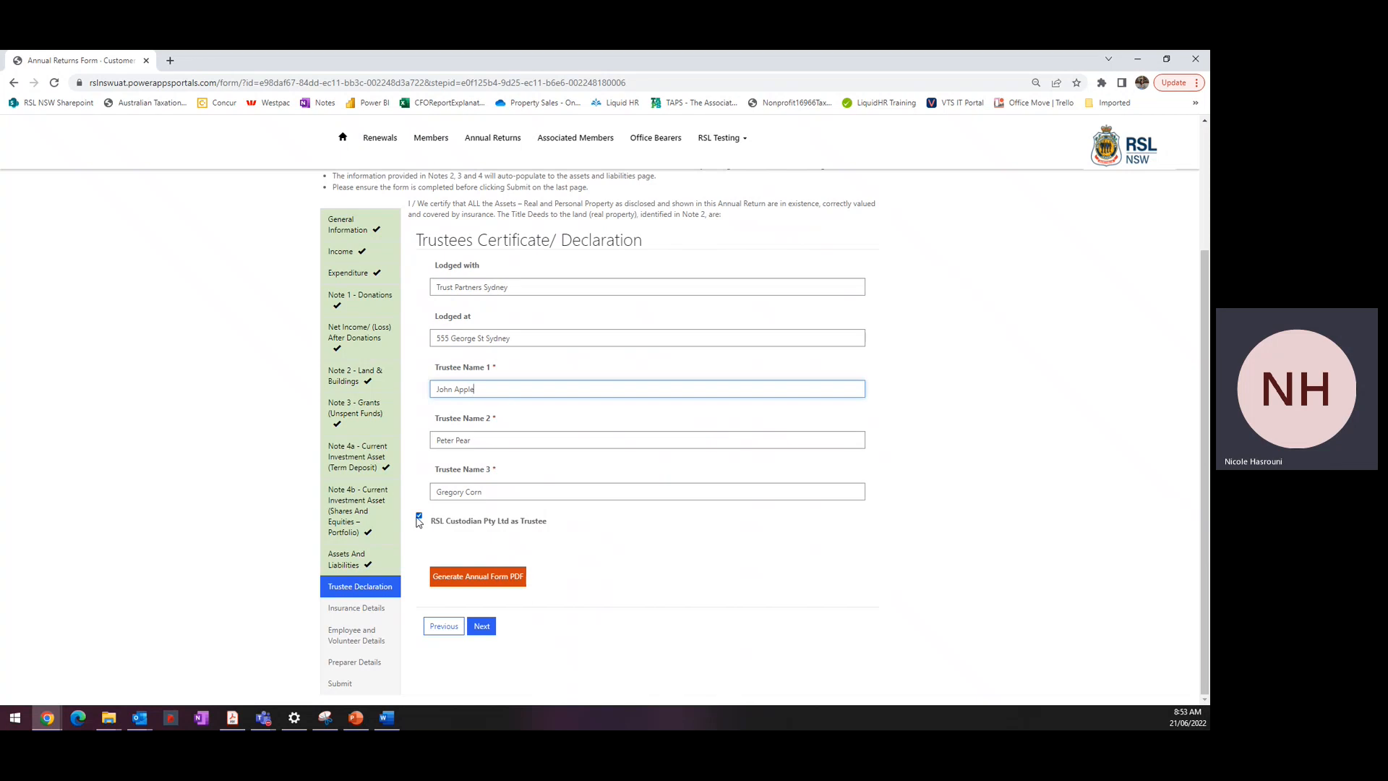
pyautogui.click(482, 626)
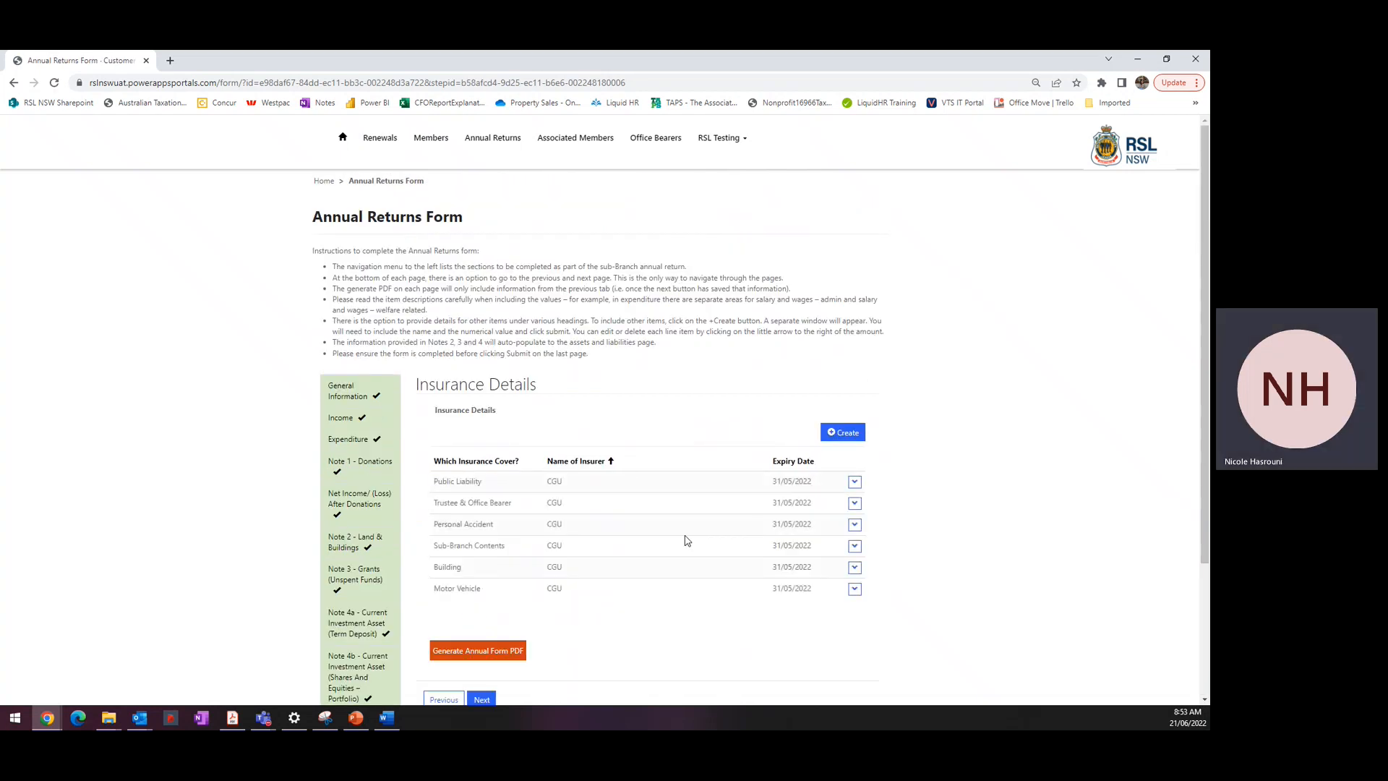
# - View the blank insurance entry form's cover types, insurer name and expiry date fields, and close it without submitting
pyautogui.click(843, 432)
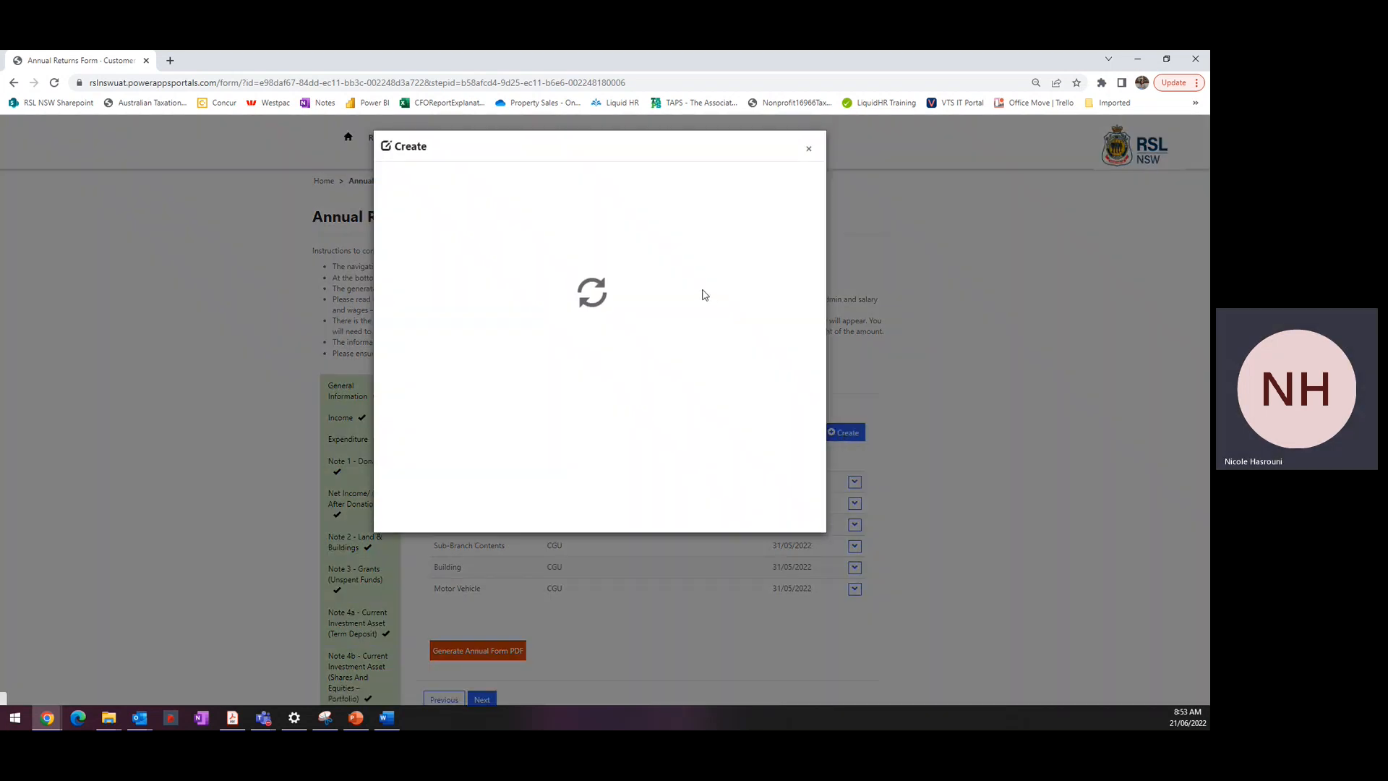
pyautogui.click(580, 201)
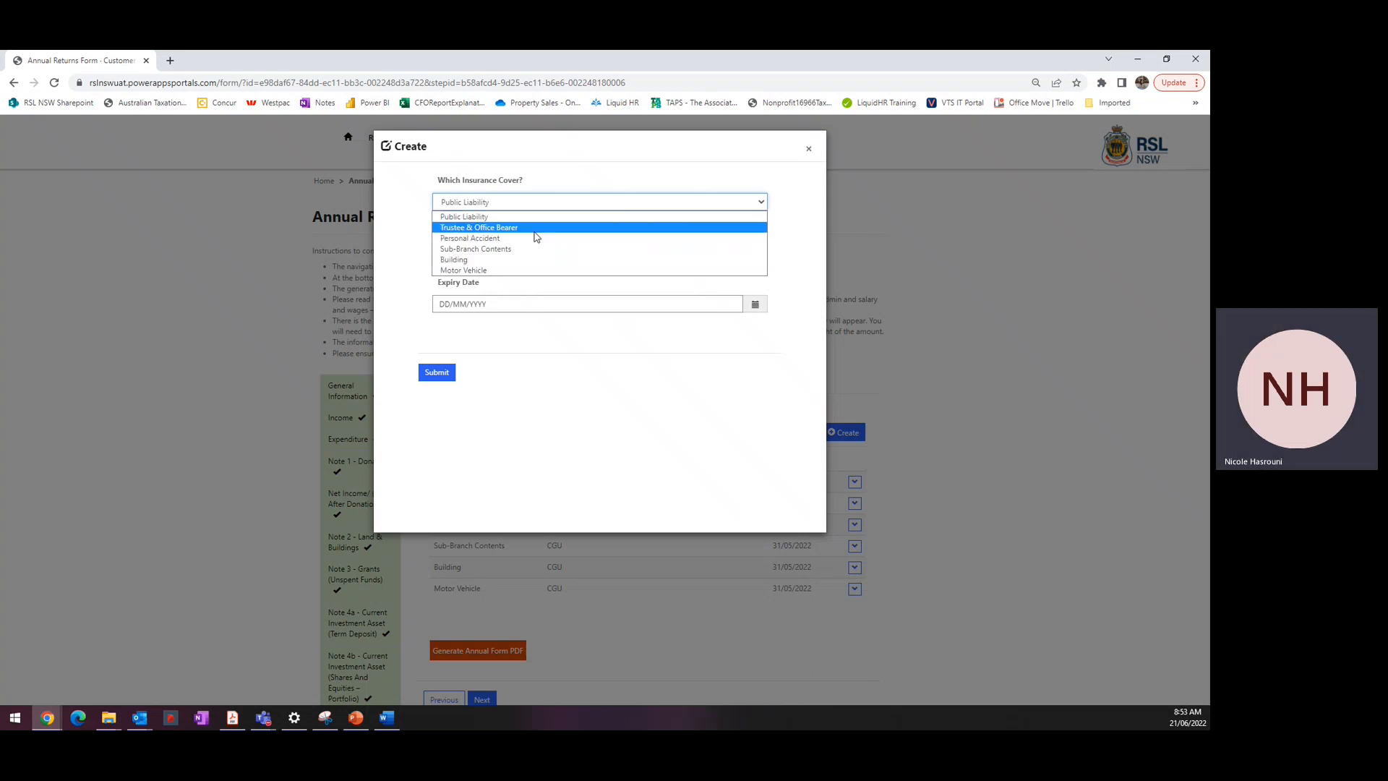
pyautogui.click(527, 282)
pyautogui.click(483, 252)
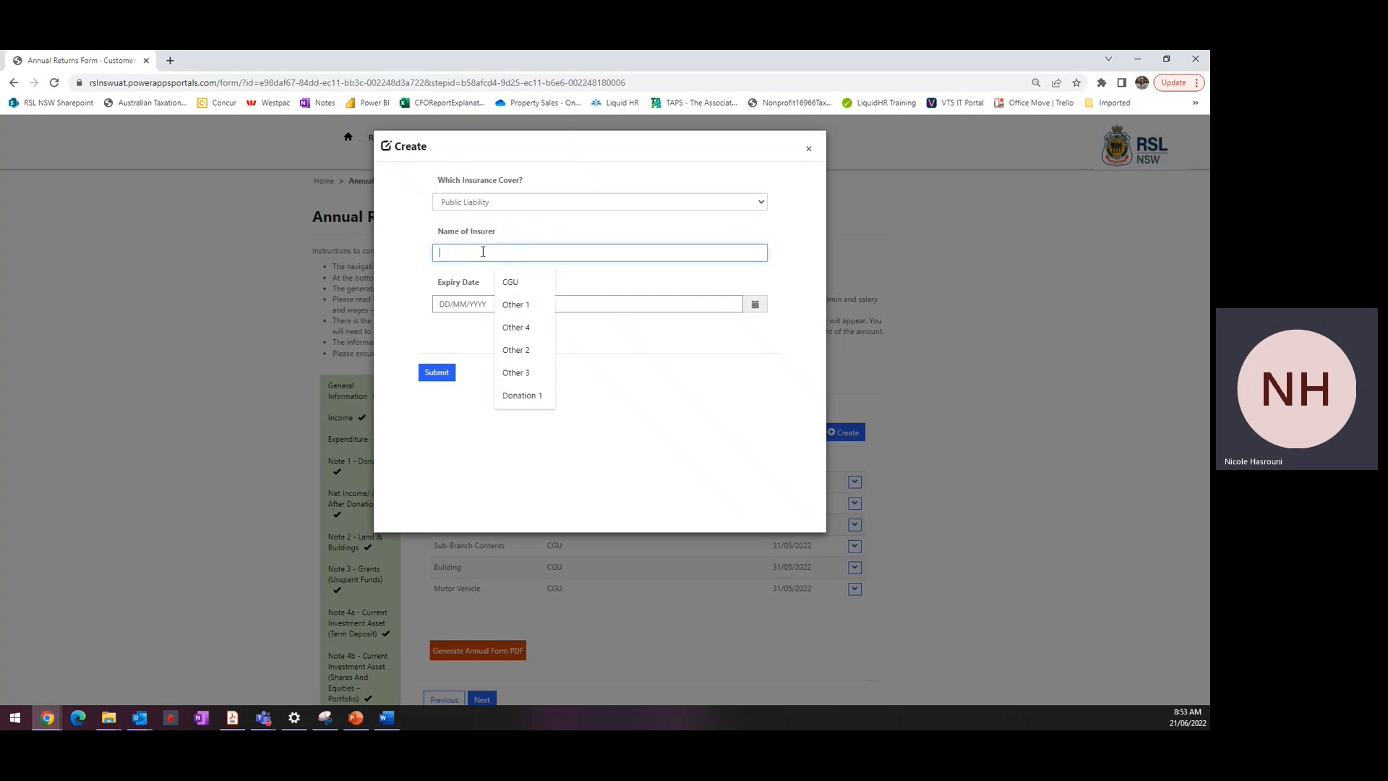
pyautogui.click(700, 304)
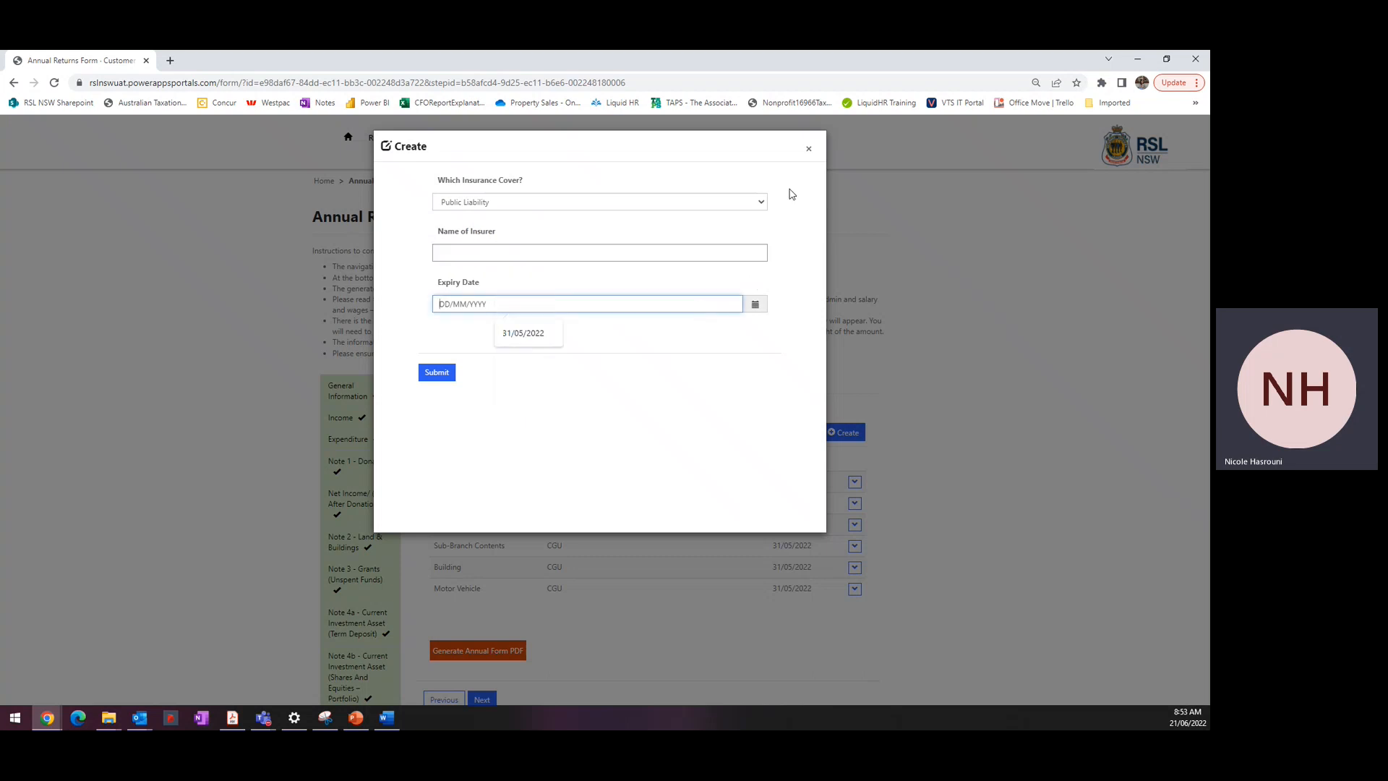
pyautogui.click(809, 153)
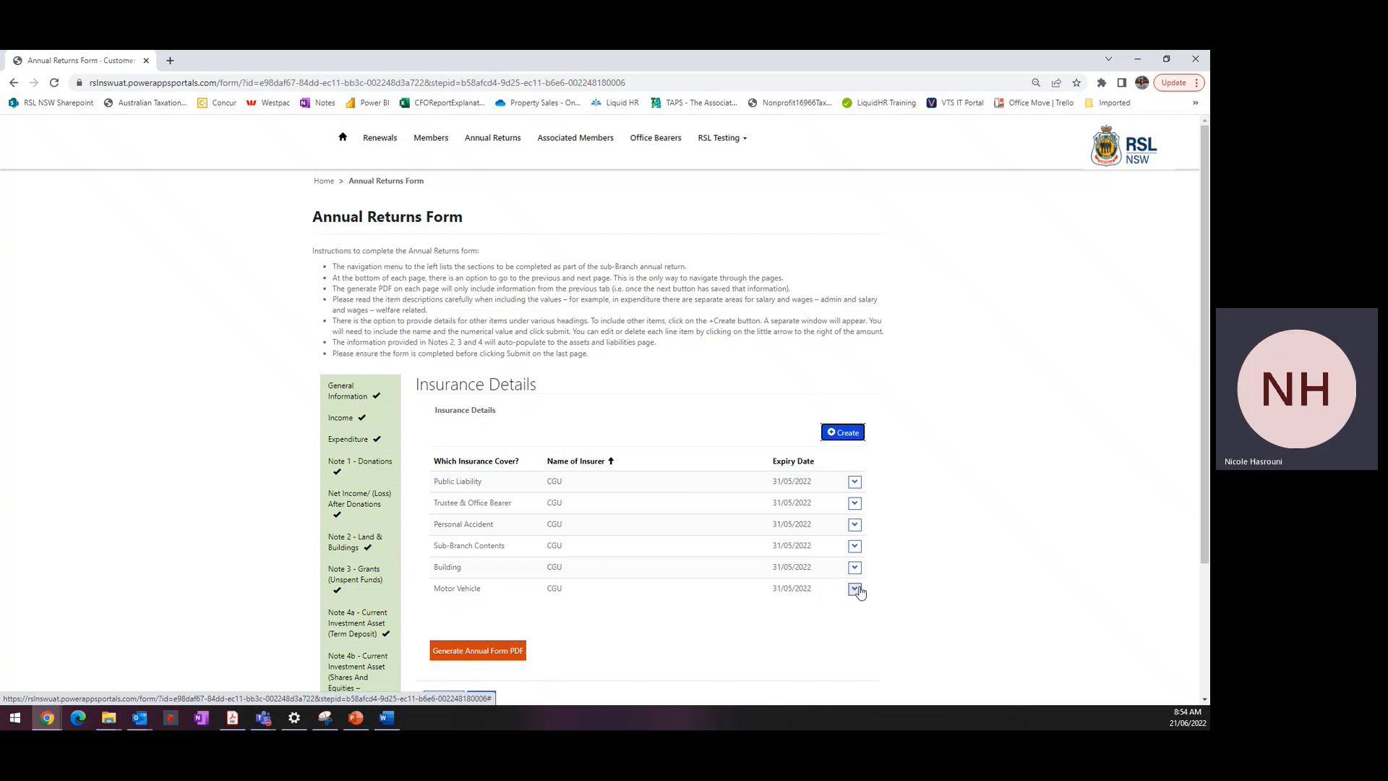
# - Review the list of insurance covers and continue to the Employee and Volunteer Details section
pyautogui.scroll(-1, 570, 611)
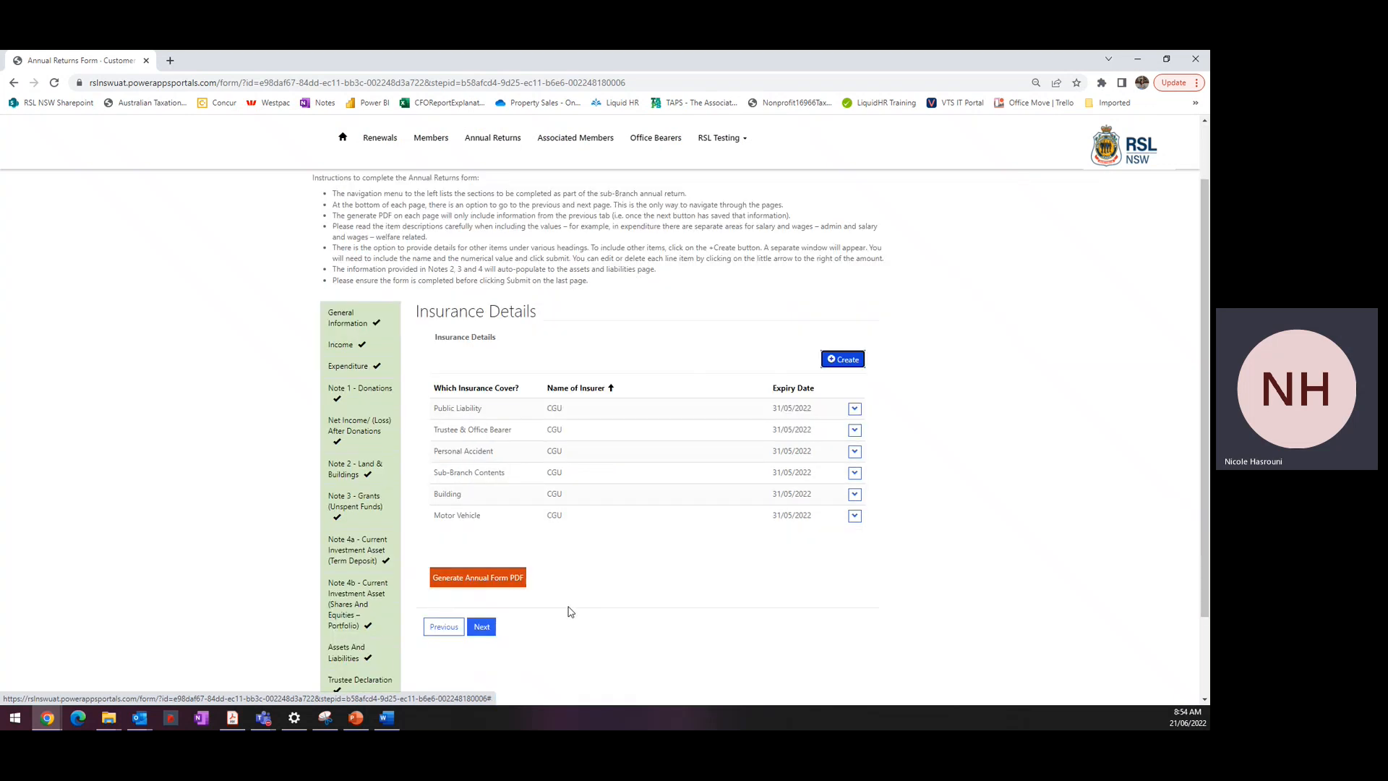
pyautogui.scroll(-1, 570, 612)
pyautogui.click(484, 550)
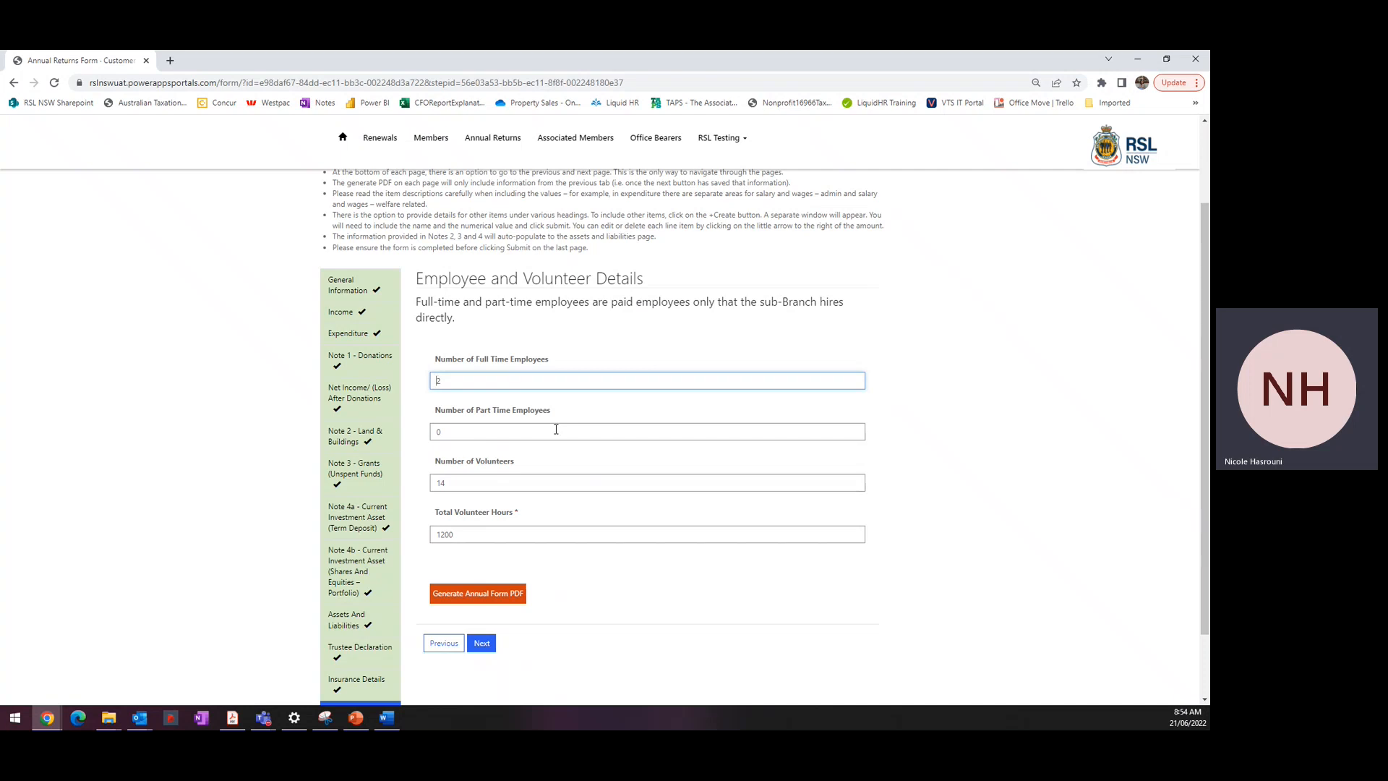
# - Review the employee numbers, Number of Volunteers and Total Volunteer Hours fields, and continue to Preparer Details
pyautogui.scroll(-2, 555, 429)
pyautogui.click(467, 401)
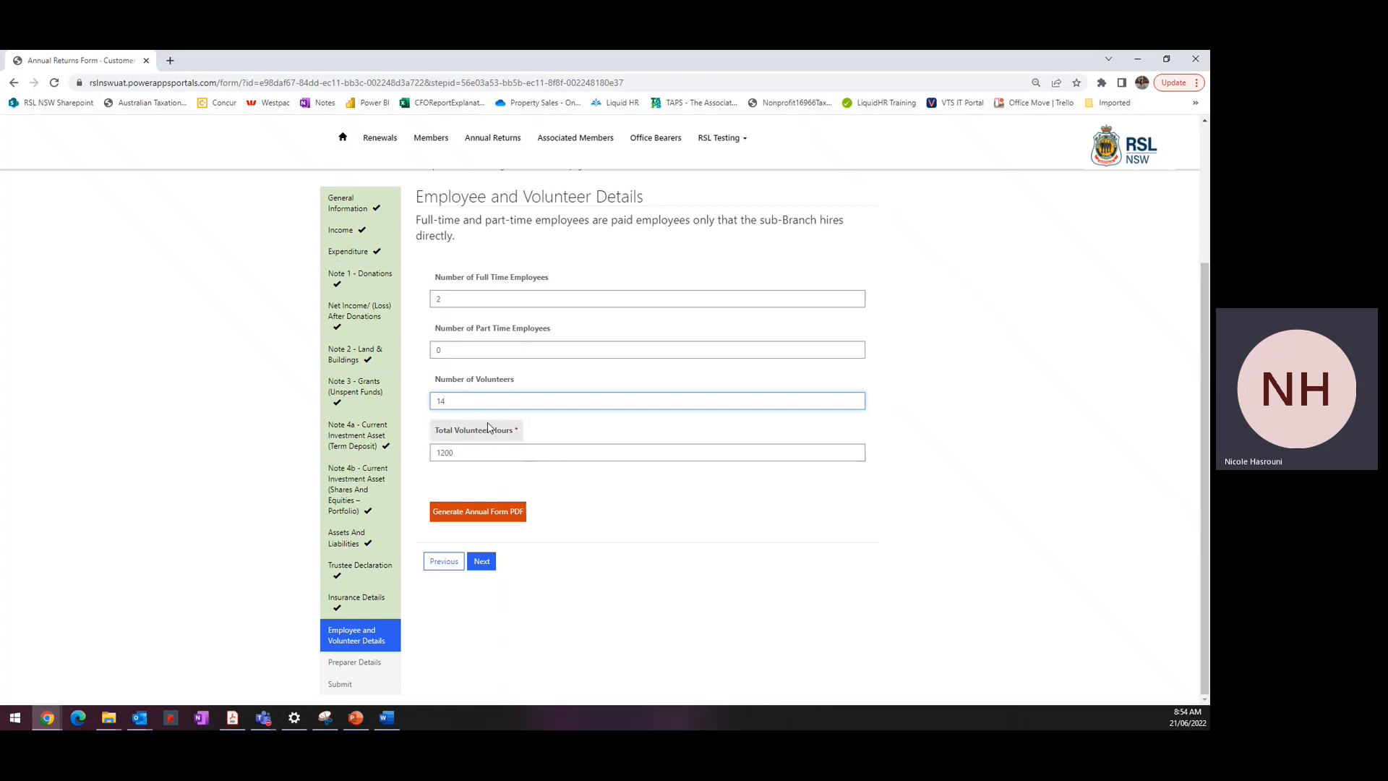
pyautogui.click(505, 449)
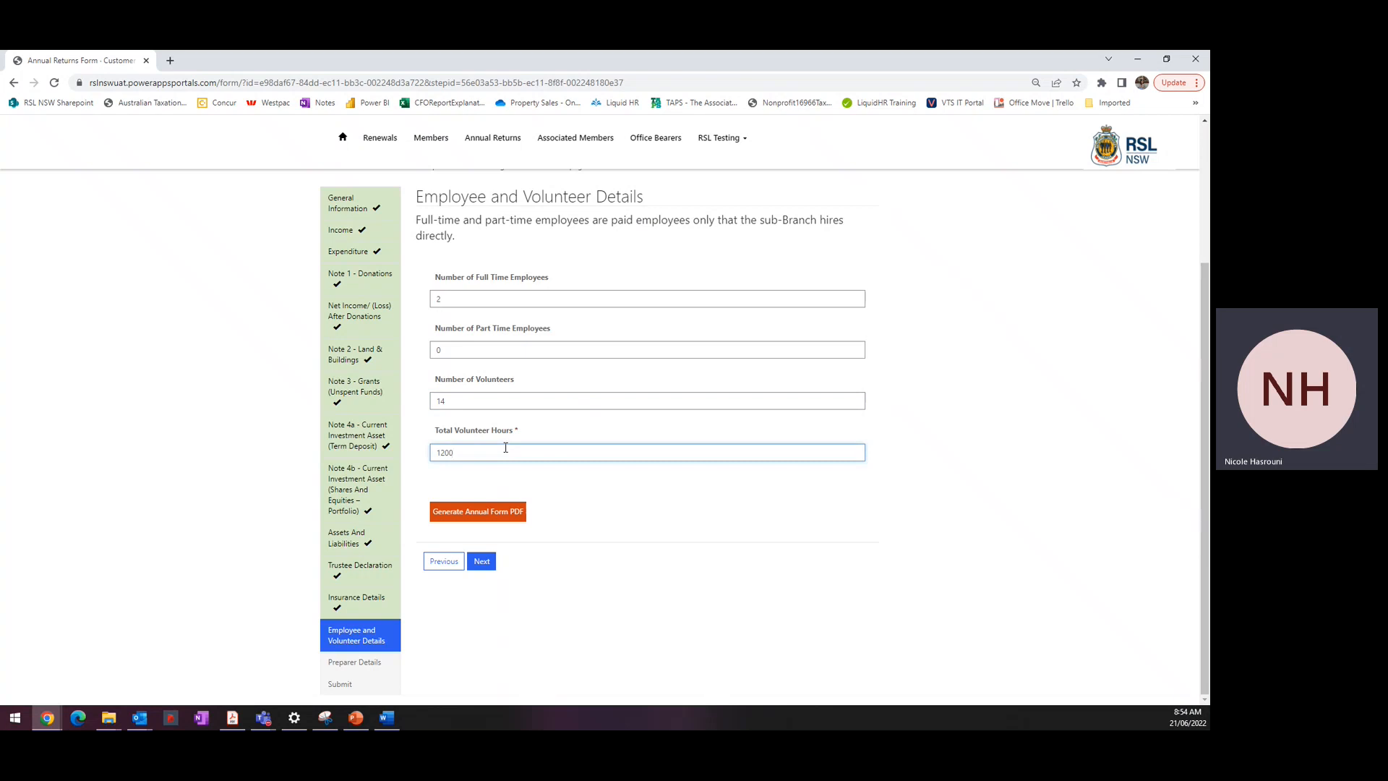
pyautogui.click(488, 565)
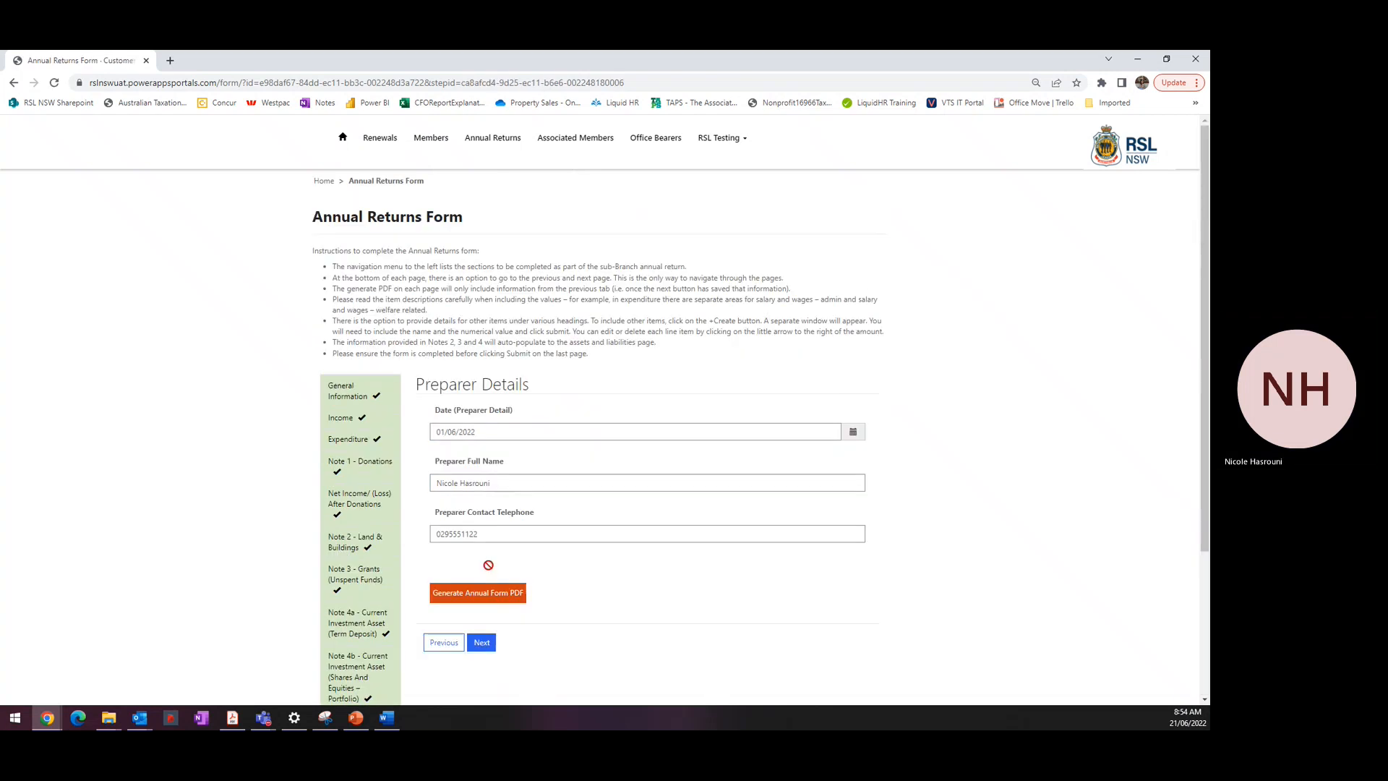
# - Review the preparer's date, full name and contact telephone fields, and continue to the Submit section
pyautogui.scroll(-3, 564, 595)
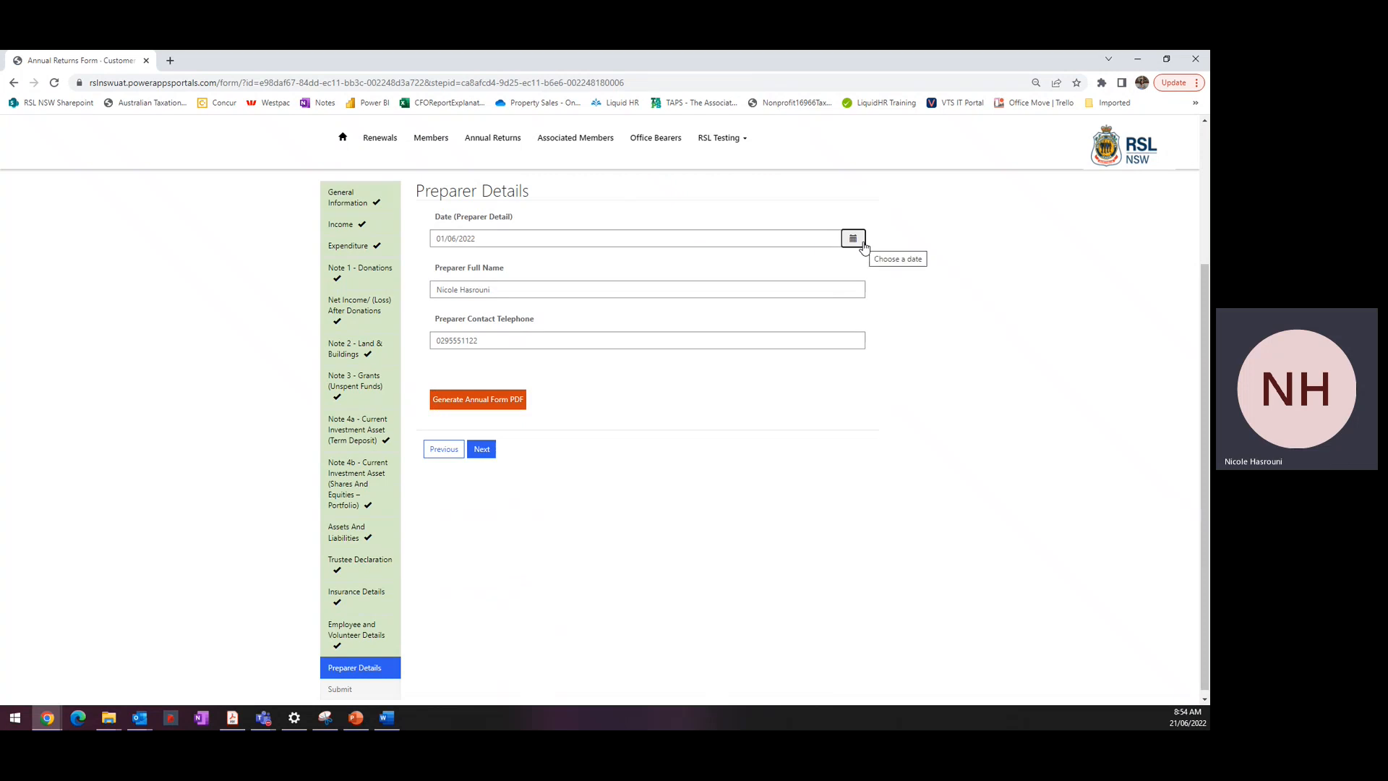
pyautogui.click(521, 290)
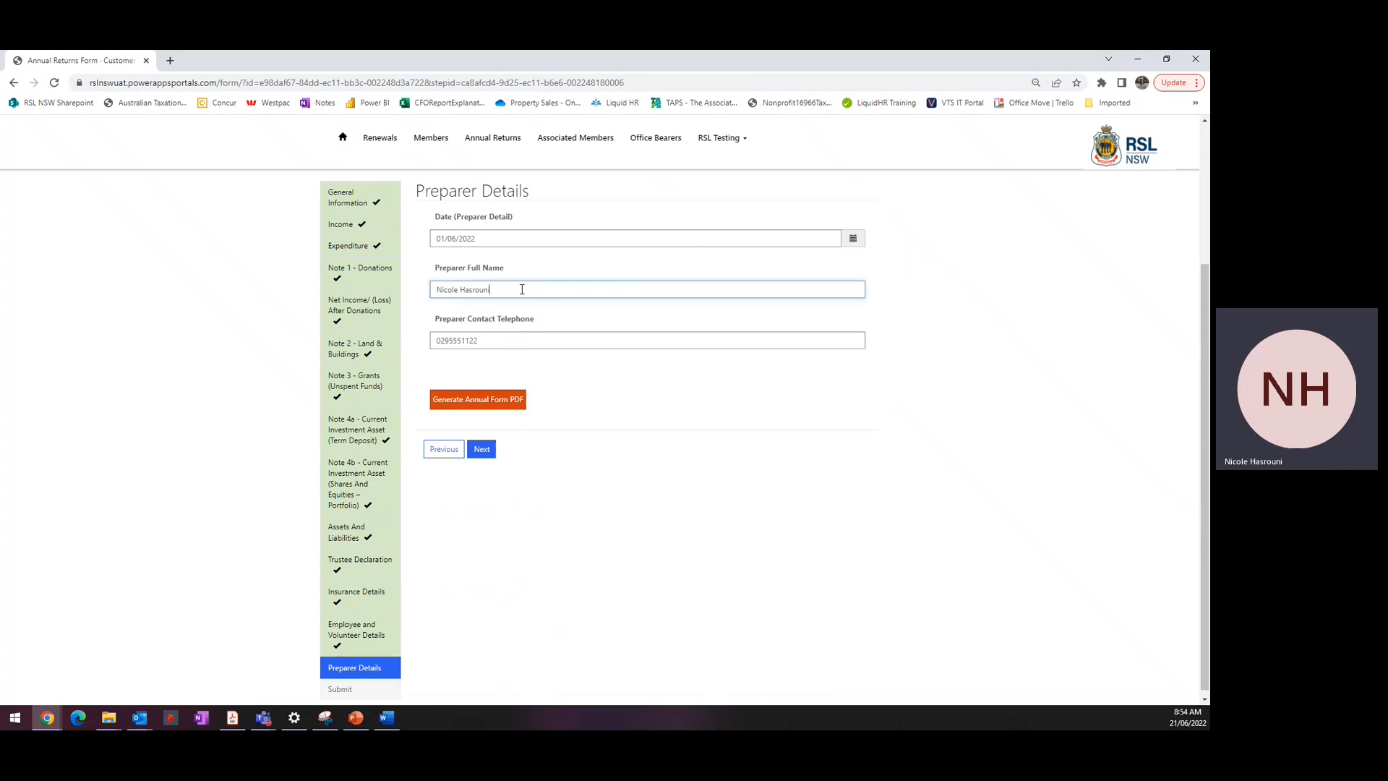
pyautogui.click(509, 338)
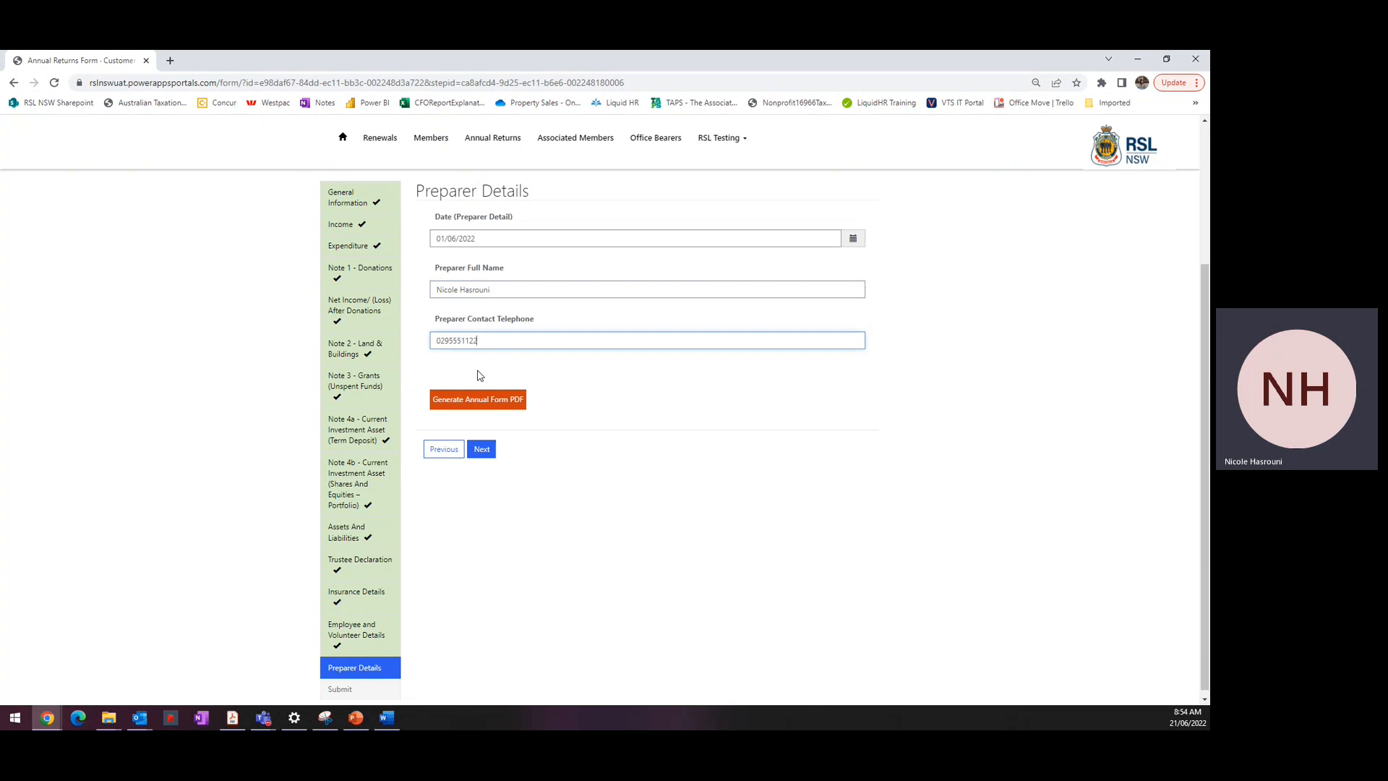
pyautogui.click(477, 452)
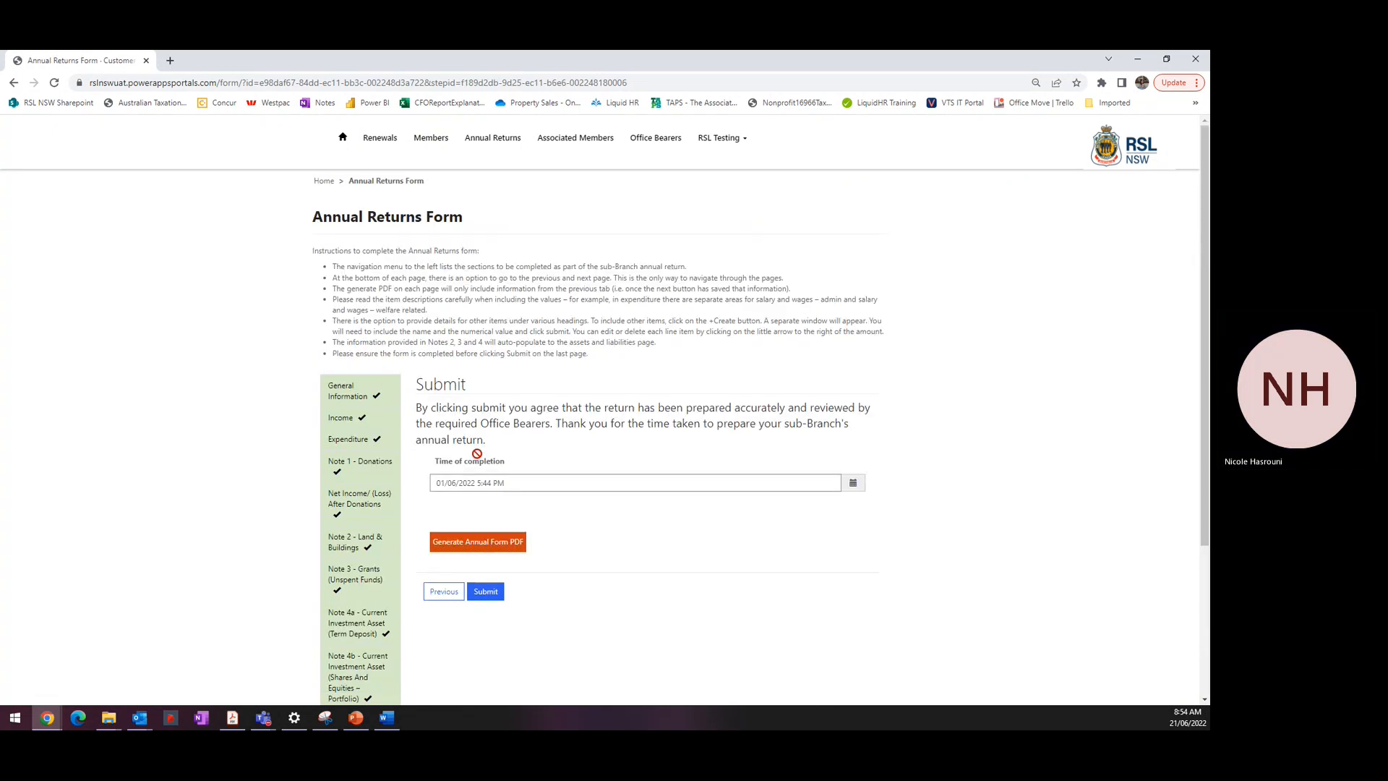
# - Go back through the form to Employee and Volunteer Details, and return to the Submit section
pyautogui.click(434, 509)
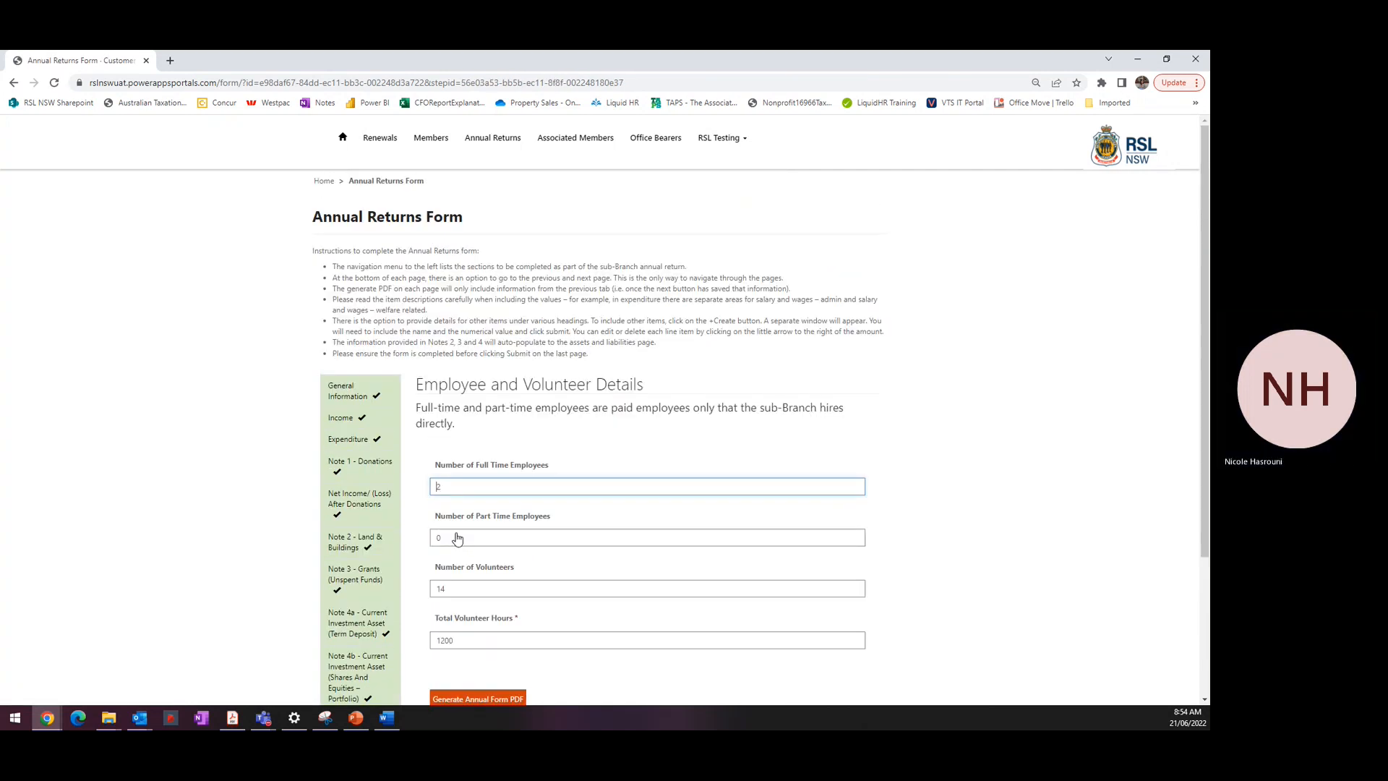
pyautogui.click(493, 561)
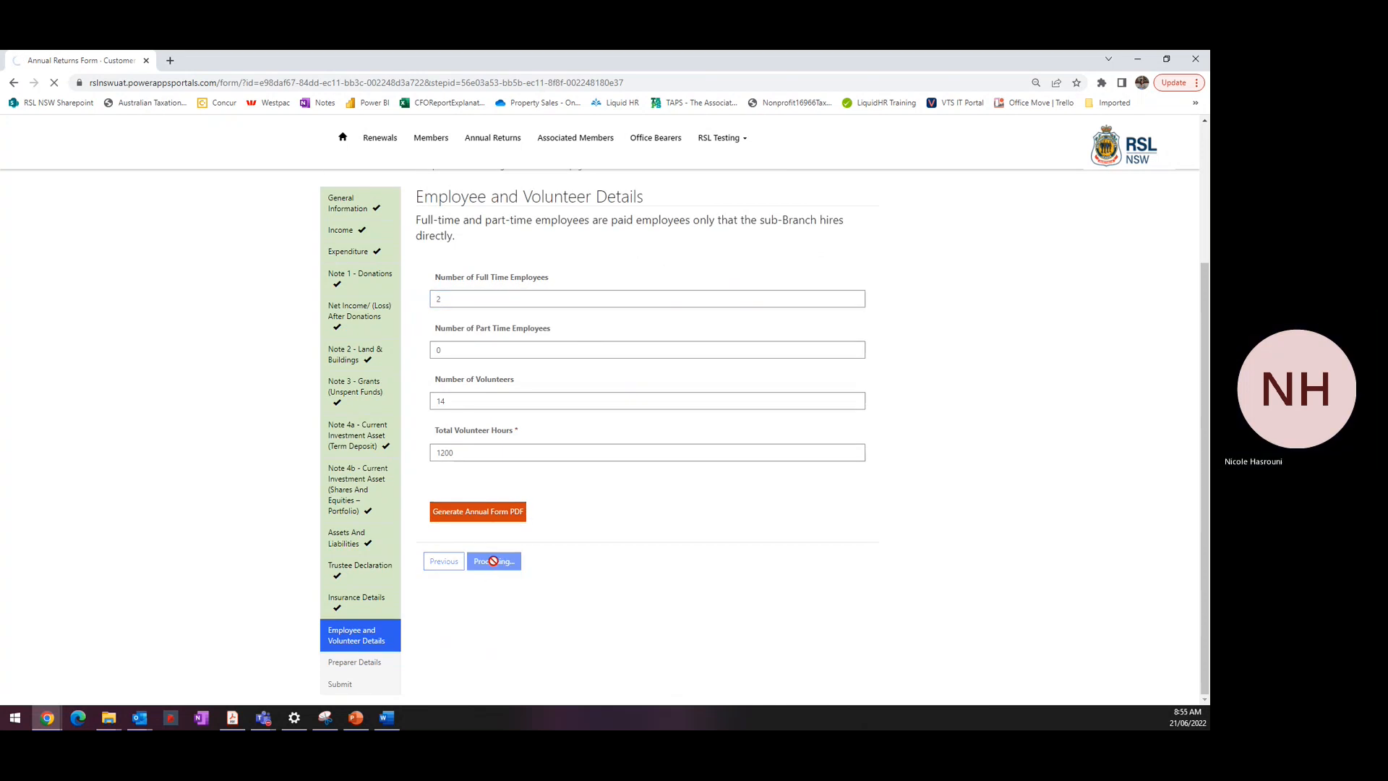
pyautogui.click(494, 642)
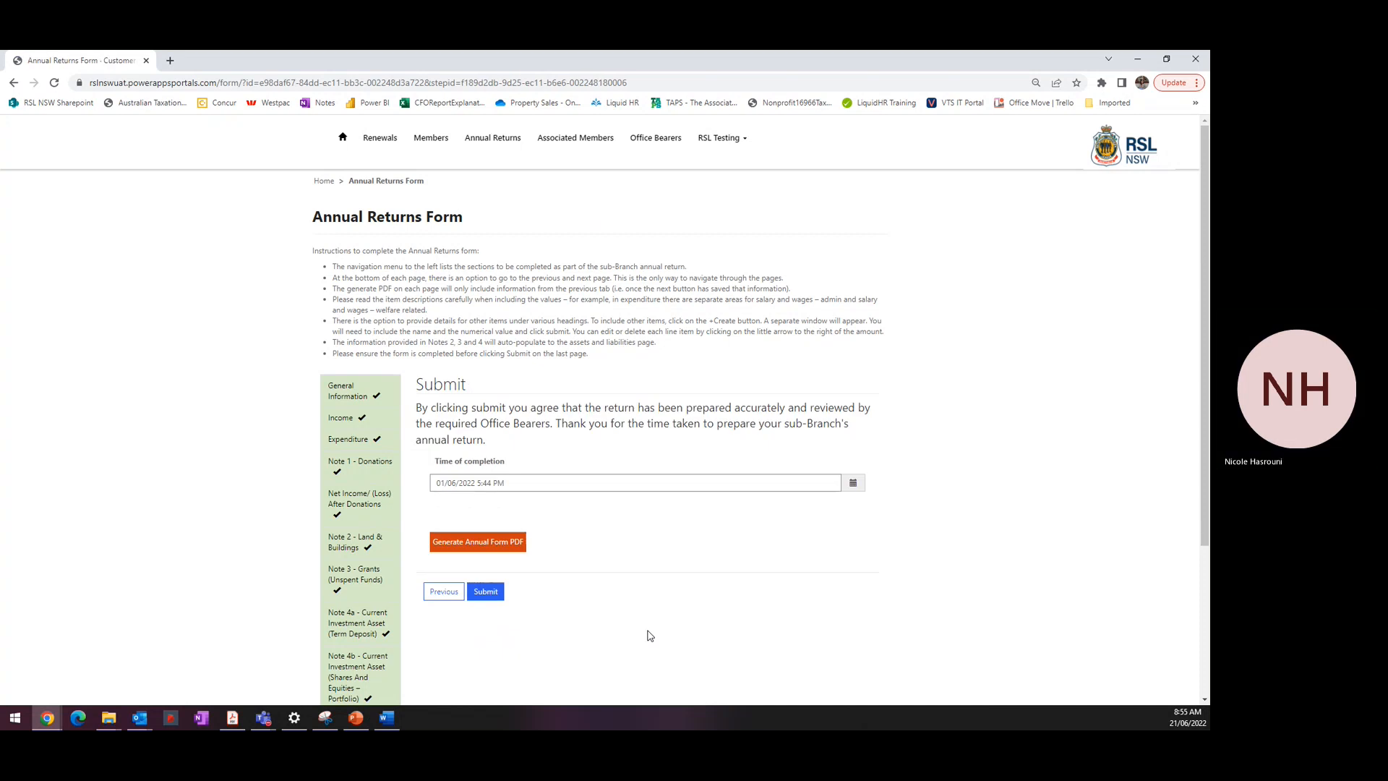
# - Set the Time of completion to 21/06/2022 5:44 PM and submit the annual return
pyautogui.scroll(-2, 635, 590)
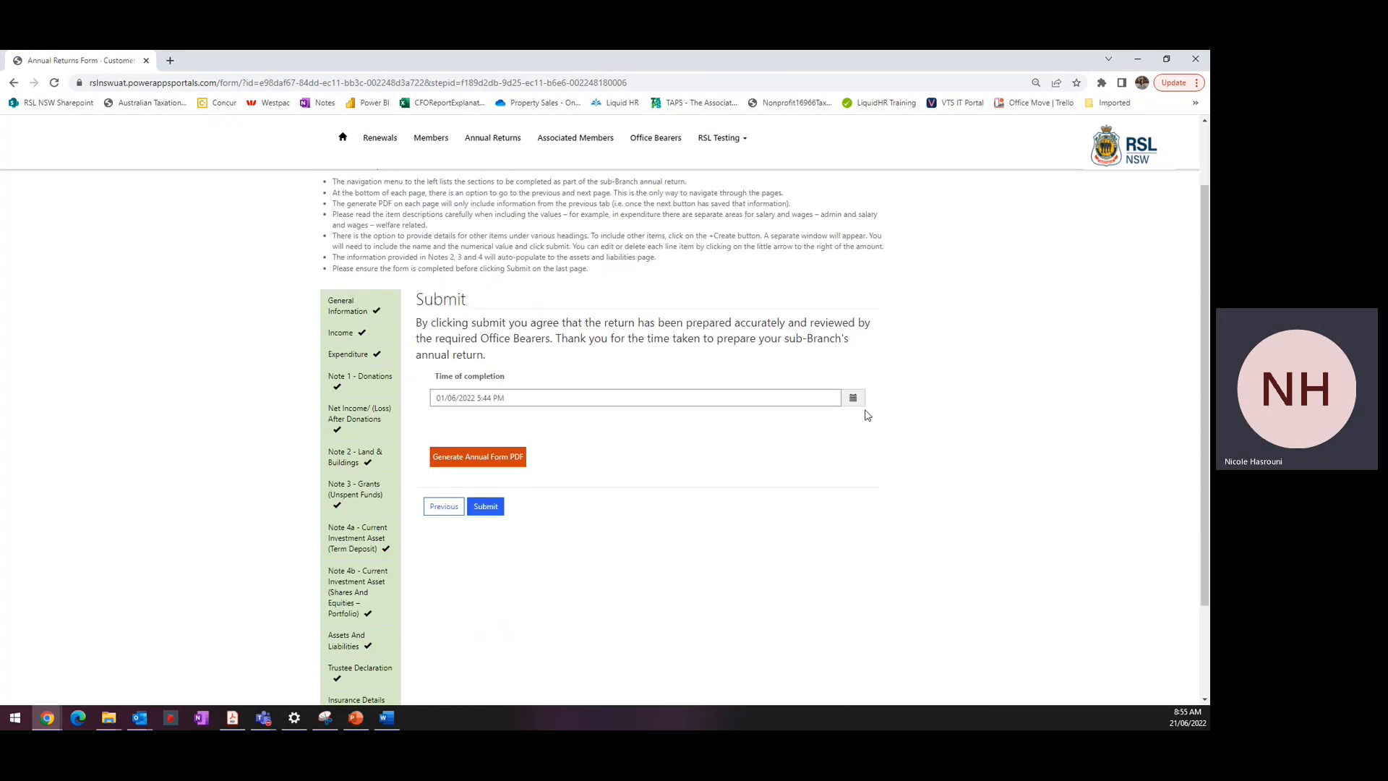
pyautogui.scroll(2, 537, 630)
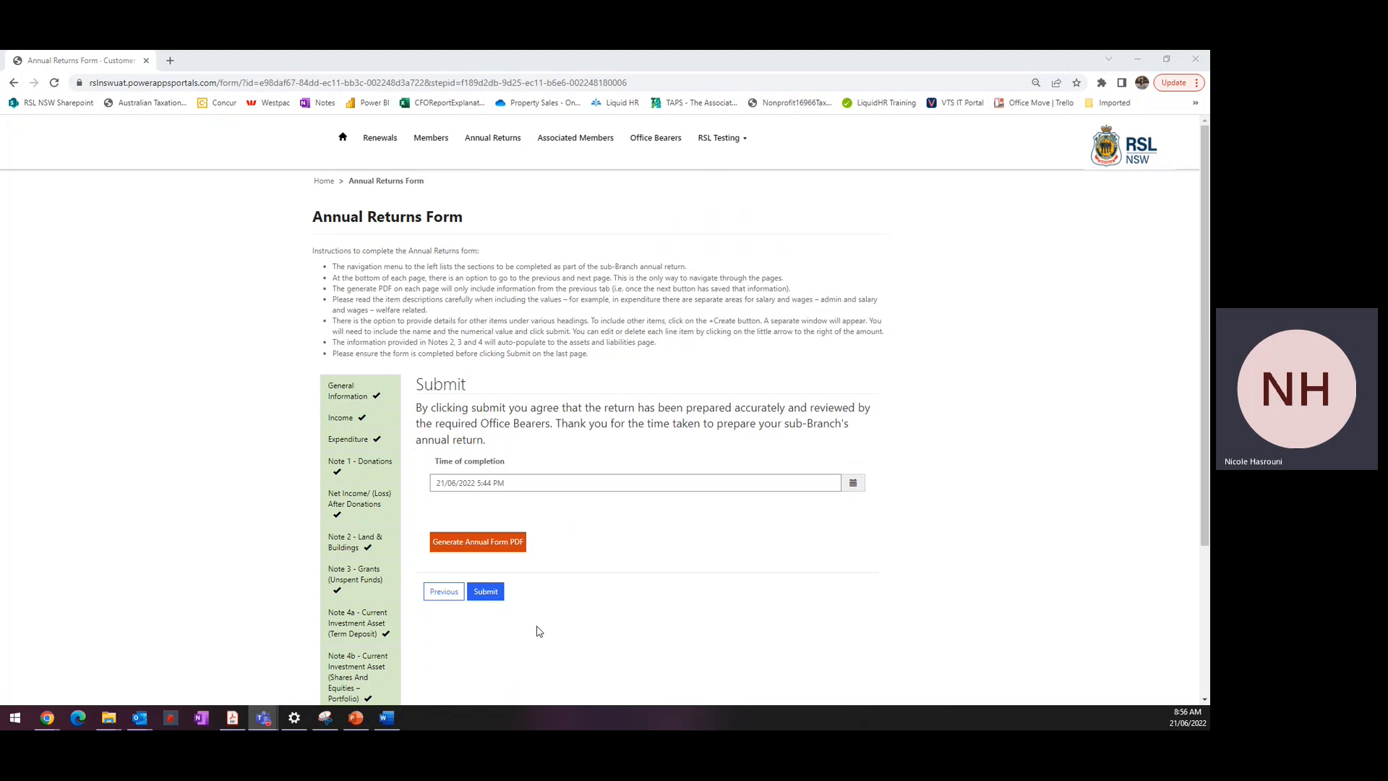
pyautogui.click(475, 597)
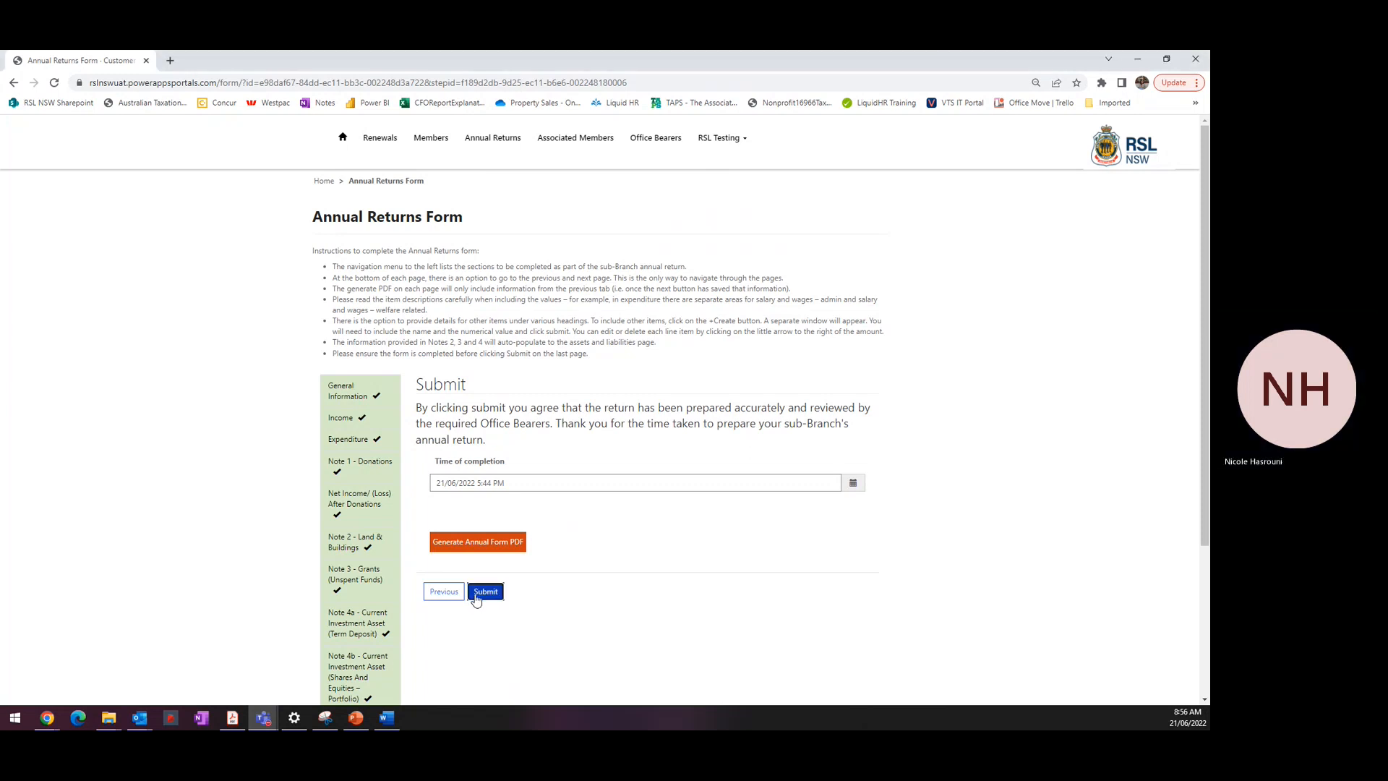